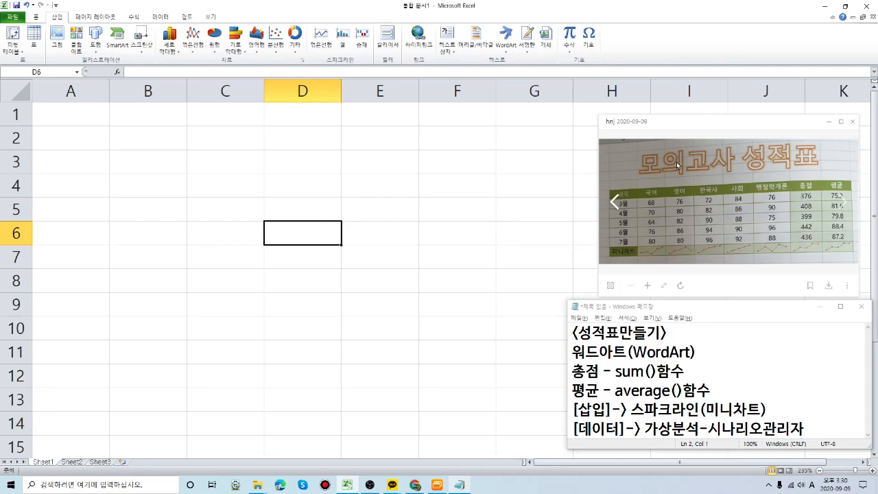
# Examine the reference picture of the grade table up close and the notes listing the features to use
pyautogui.press('ctrl')
pyautogui.press('ctrl')
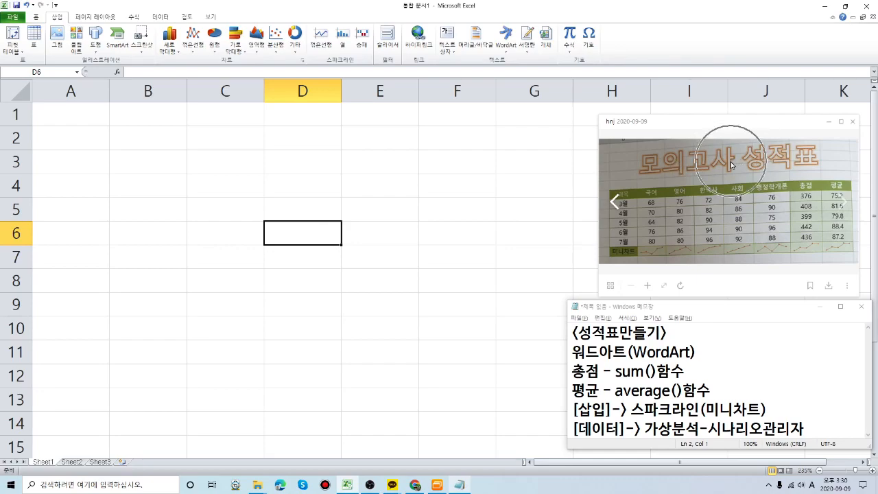
pyautogui.press('ctrl')
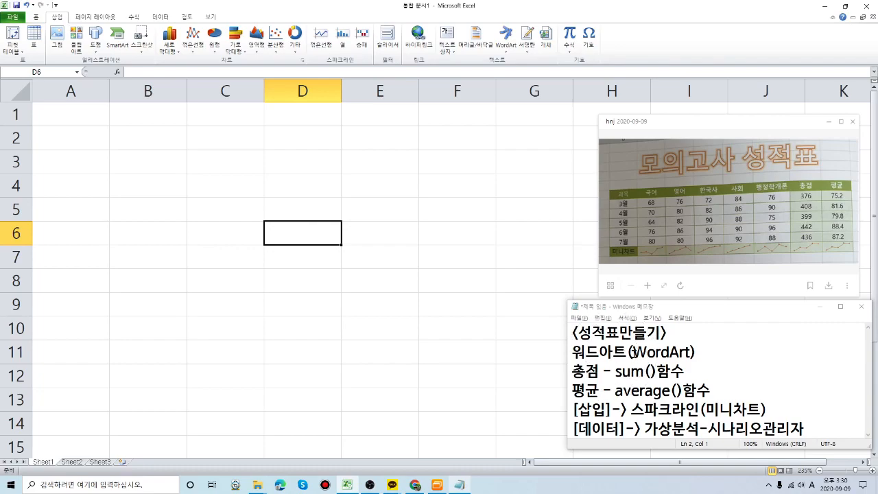
pyautogui.press('ctrl')
pyautogui.click(807, 210)
pyautogui.scroll(5, 807, 206)
pyautogui.scroll(-5, 809, 191)
pyautogui.scroll(3, 648, 253)
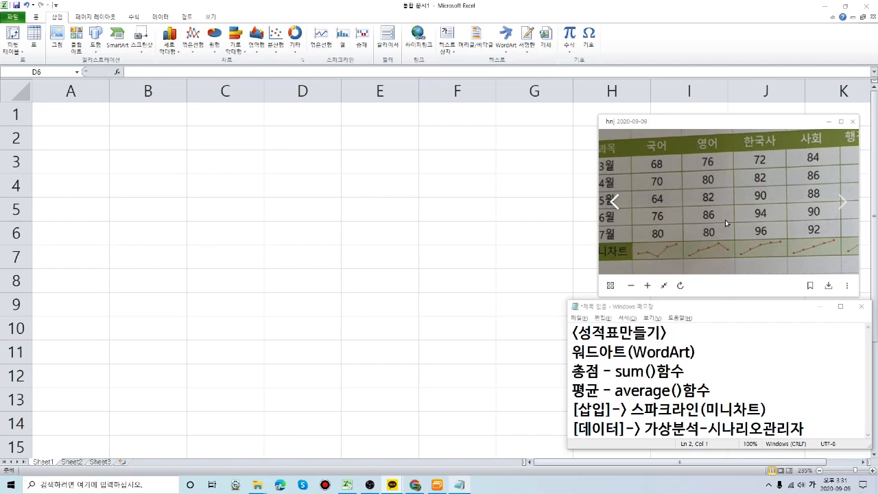
pyautogui.scroll(-3, 725, 219)
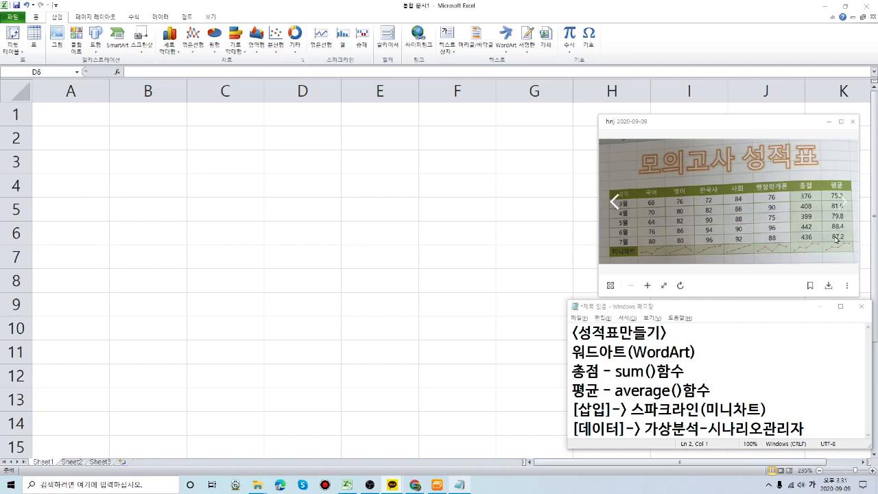
pyautogui.click(726, 428)
pyautogui.moveTo(721, 428); pyautogui.dragTo(778, 429)
pyautogui.click(735, 429)
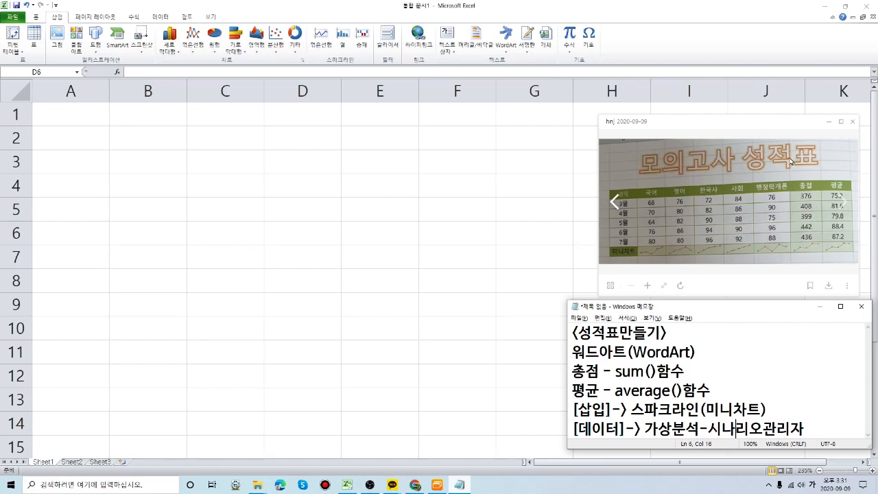
# Insert a WordArt object on Sheet1 using the orange style, second in the gallery's third row
pyautogui.click(327, 170)
pyautogui.click(261, 170)
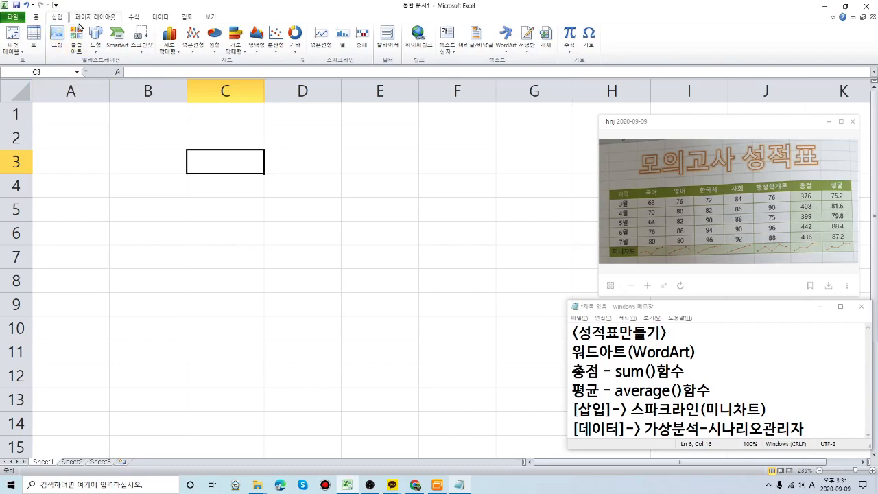
pyautogui.click(37, 19)
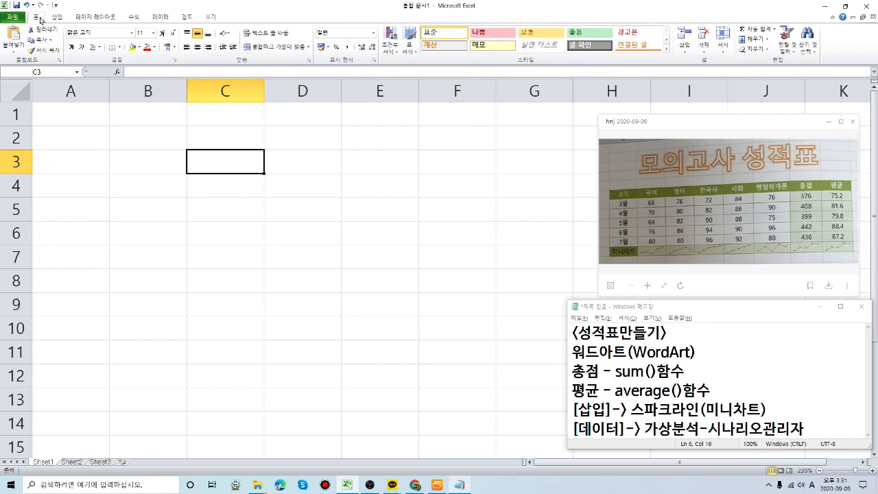
pyautogui.click(57, 18)
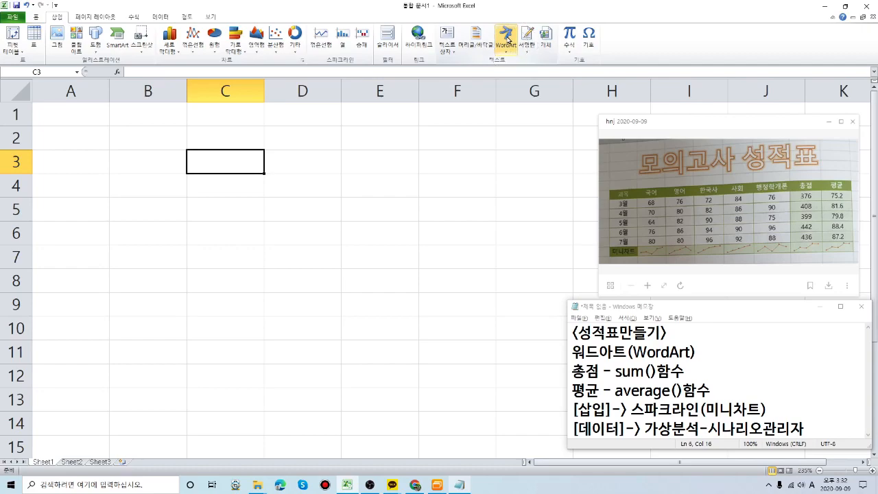
pyautogui.click(508, 38)
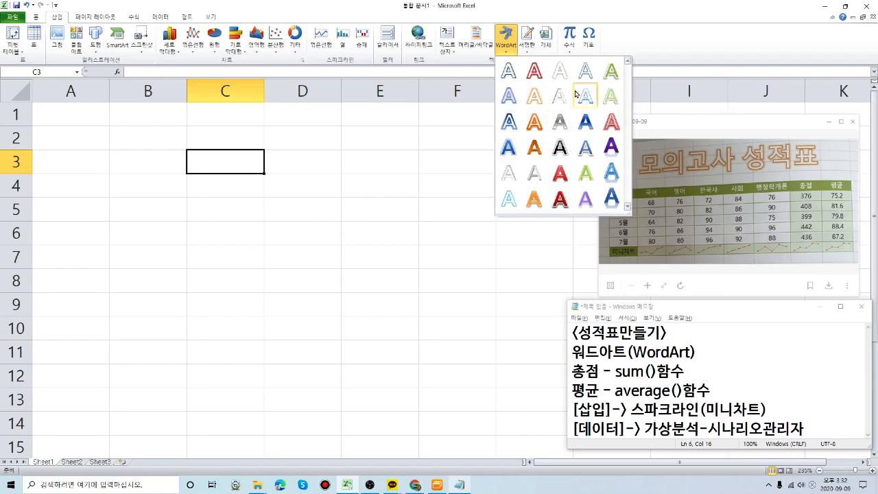
pyautogui.press('ctrl')
pyautogui.press('ctrl')
pyautogui.press('ctrl')
pyautogui.press('ctrl')
pyautogui.press('ctrl')
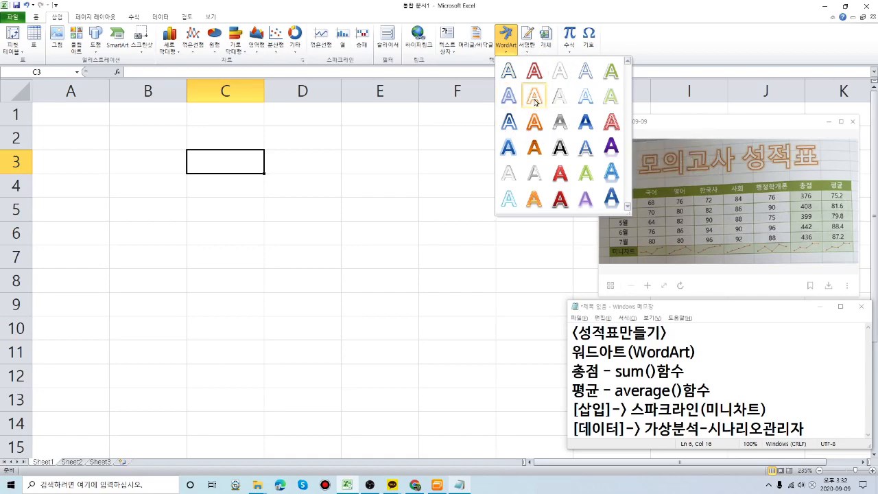
pyautogui.press('ctrl')
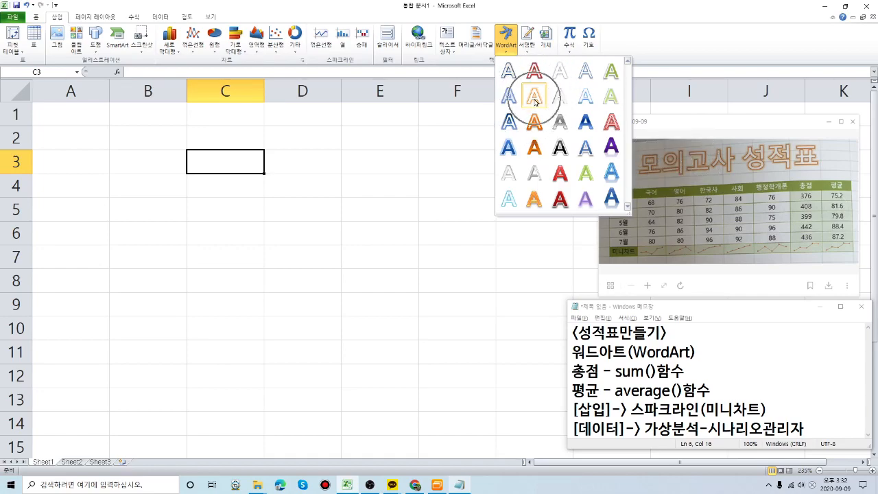
pyautogui.press('ctrl')
pyautogui.press('ctrl')
pyautogui.press('ctrl')
pyautogui.press('ctrl')
pyautogui.press('ctrl')
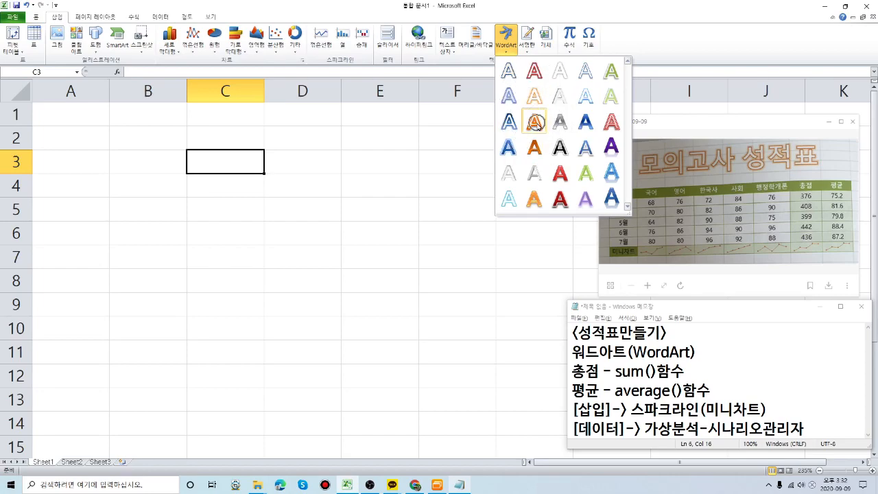
pyautogui.press('ctrl')
pyautogui.click(538, 126)
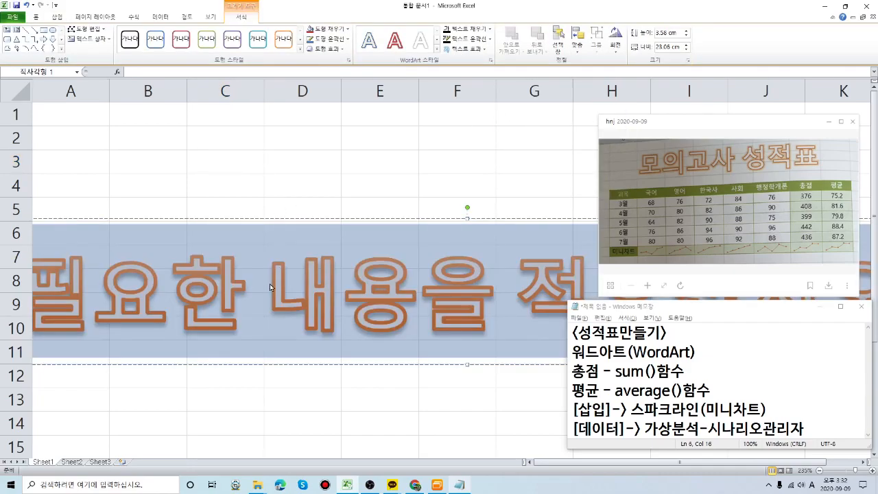
# Replace the WordArt placeholder text with the title "모의고사 성적표"
pyautogui.scroll(-9, 271, 289)
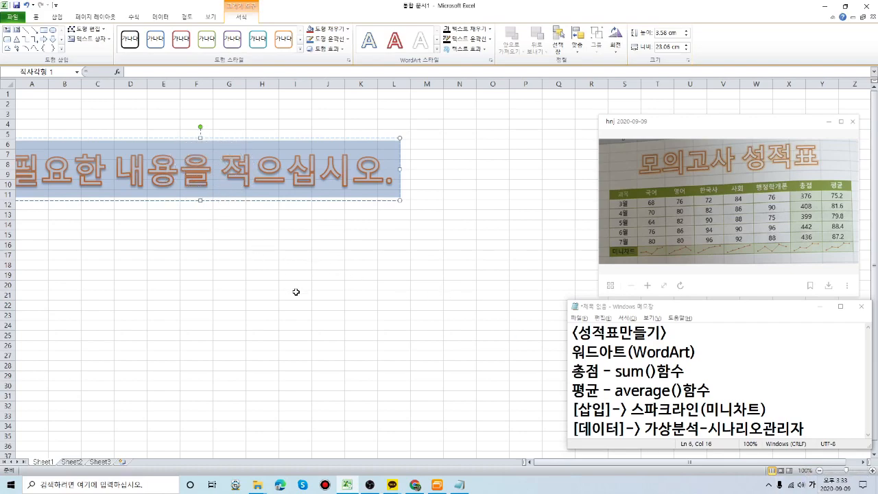
pyautogui.write('모의고사')
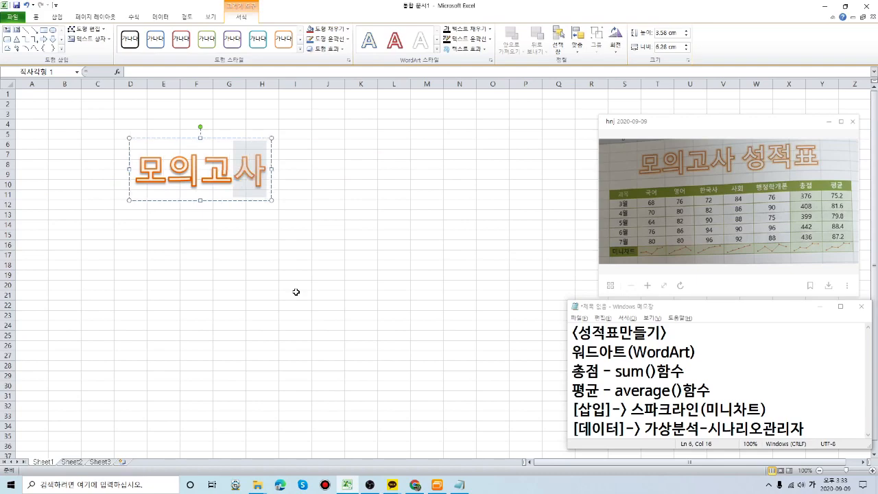
pyautogui.write(' 성적표')
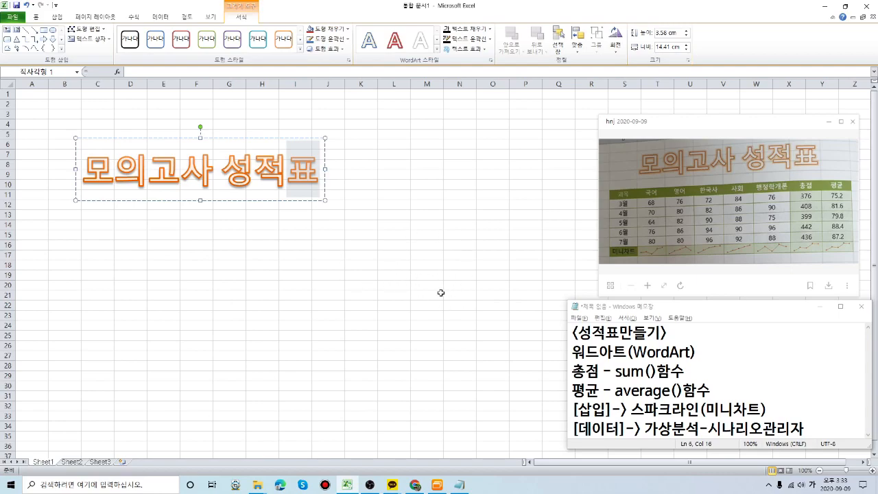
pyautogui.click(425, 255)
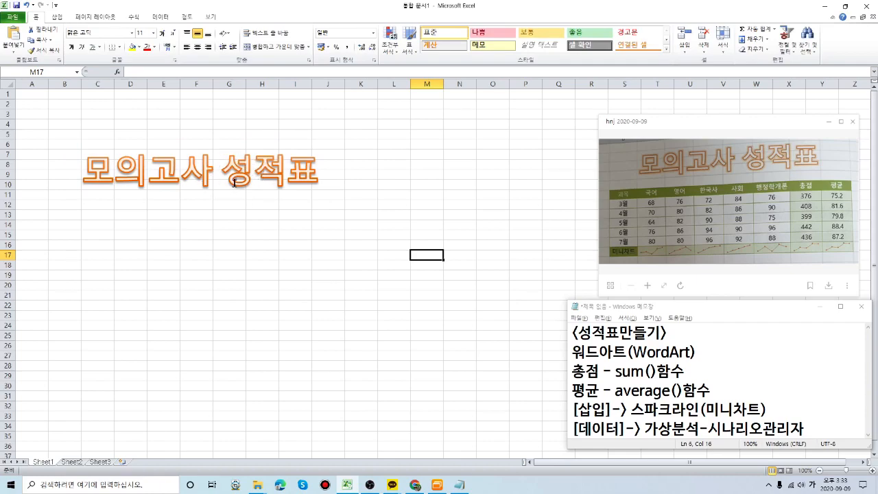
# Move the title WordArt down and to the right so it spans about columns D to K and rows 7 to 12
pyautogui.click(185, 170)
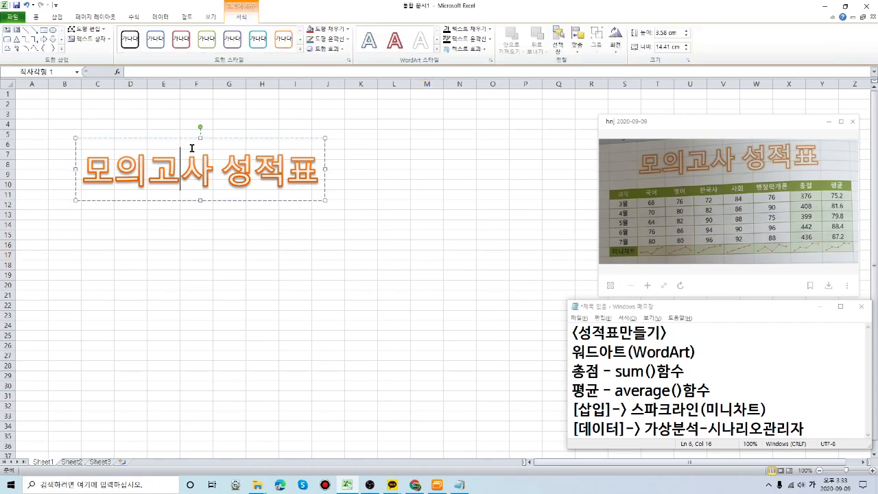
pyautogui.press('ctrl')
pyautogui.press('ctrl')
pyautogui.press('ctrl')
pyautogui.press('ctrl')
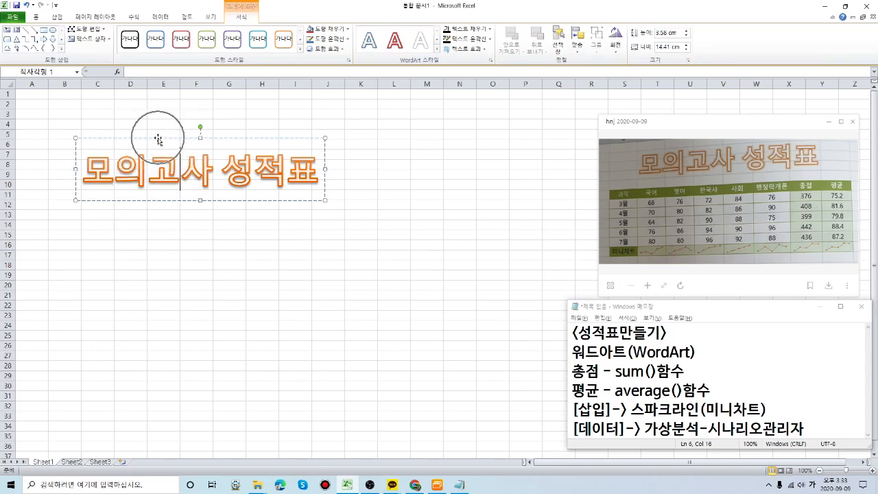
pyautogui.press('ctrl')
pyautogui.press('ctrl')
pyautogui.press('ctrl')
pyautogui.press('ctrl')
pyautogui.press('ctrl')
pyautogui.moveTo(158, 139); pyautogui.dragTo(203, 157)
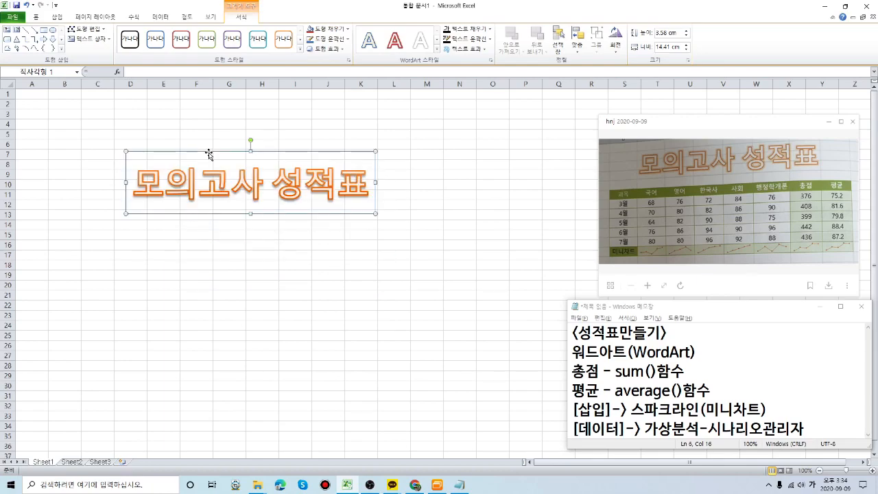
# Delete "고사" from the WordArt title text and enter it again
pyautogui.click(230, 185)
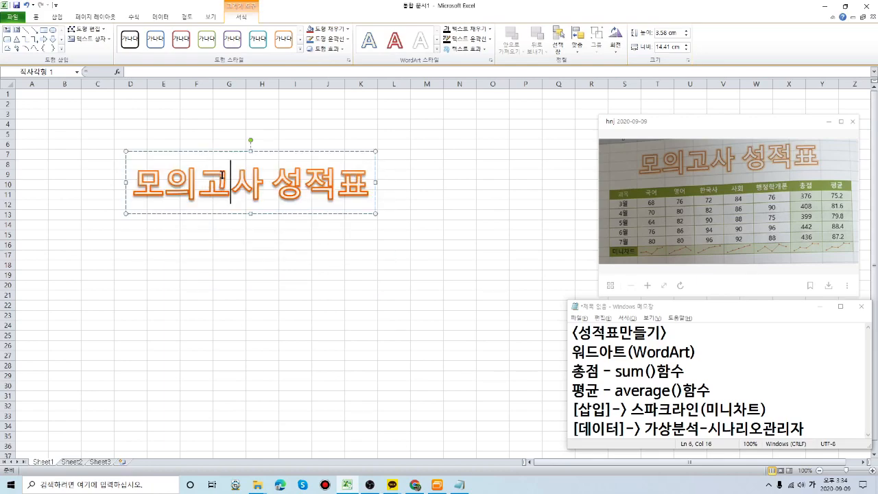
pyautogui.click(260, 183)
pyautogui.click(164, 177)
pyautogui.click(196, 185)
pyautogui.click(254, 182)
pyautogui.click(278, 182)
pyautogui.press('BackSpace')
pyautogui.press('BackSpace')
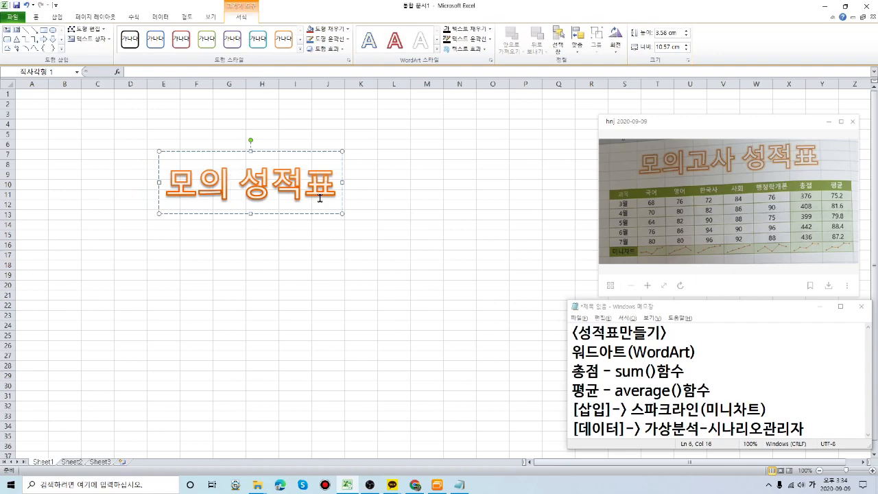
pyautogui.write('고사')
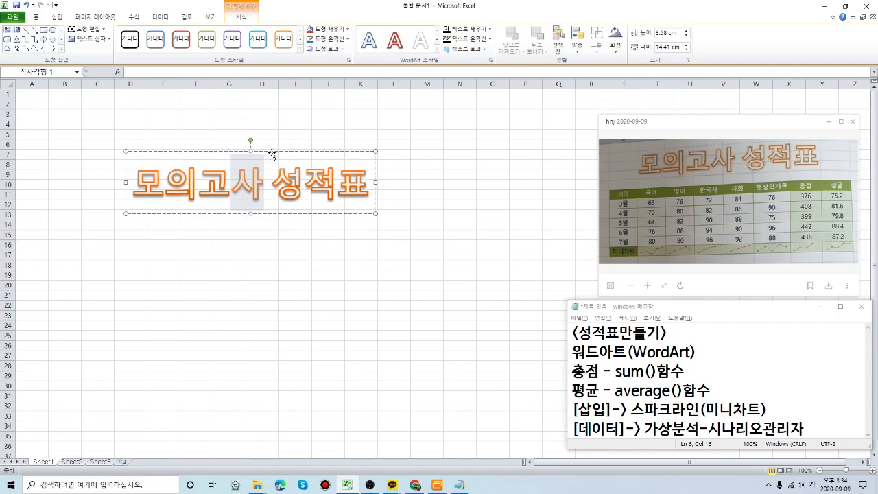
# Select the whole title WordArt and change its font to HY엽서M
pyautogui.click(273, 154)
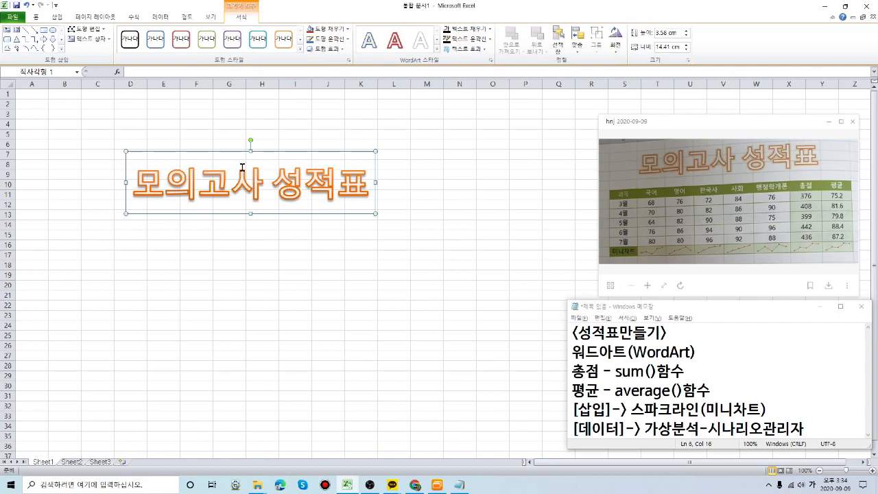
pyautogui.click(239, 21)
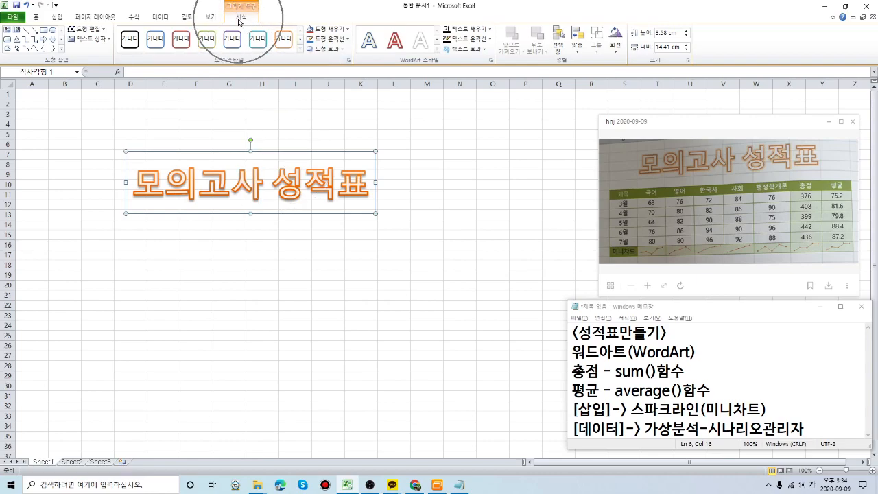
pyautogui.click(239, 21)
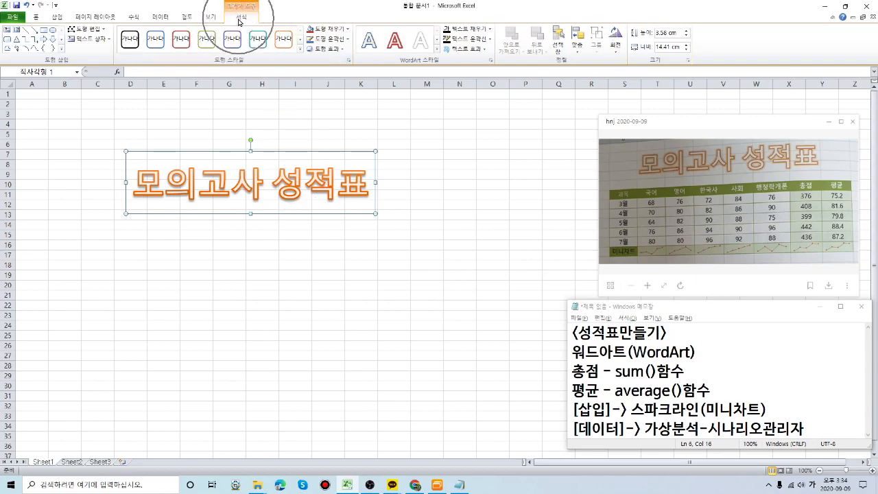
pyautogui.click(37, 18)
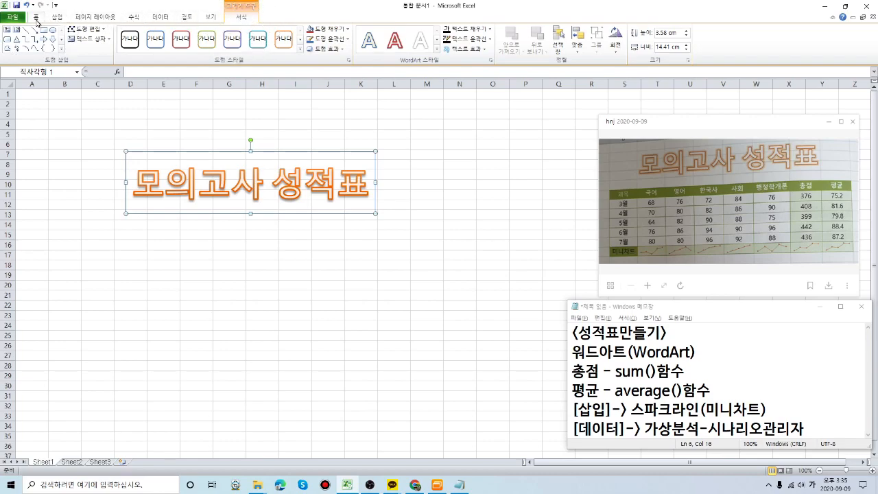
pyautogui.click(38, 19)
pyautogui.click(38, 21)
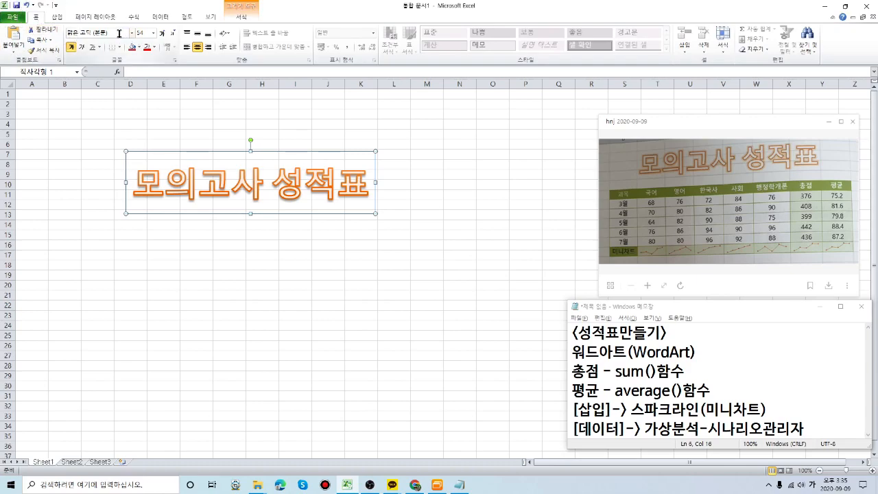
pyautogui.click(89, 34)
pyautogui.click(89, 34)
pyautogui.click(132, 36)
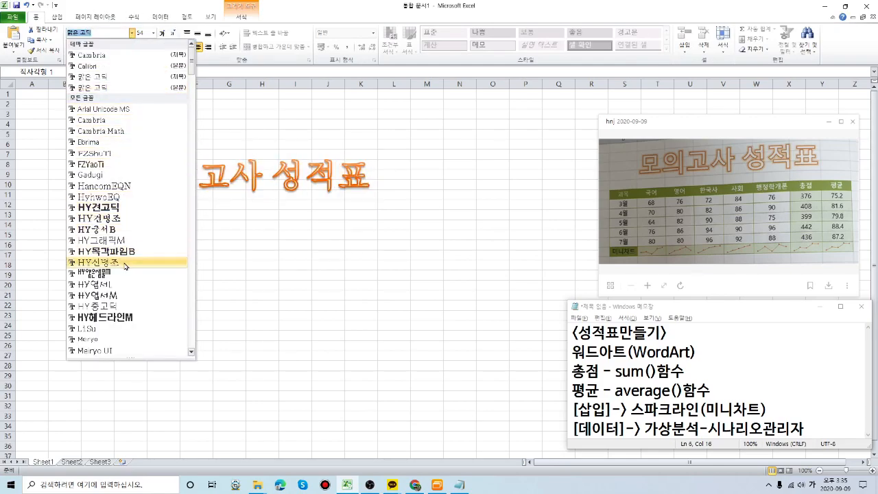
pyautogui.click(126, 297)
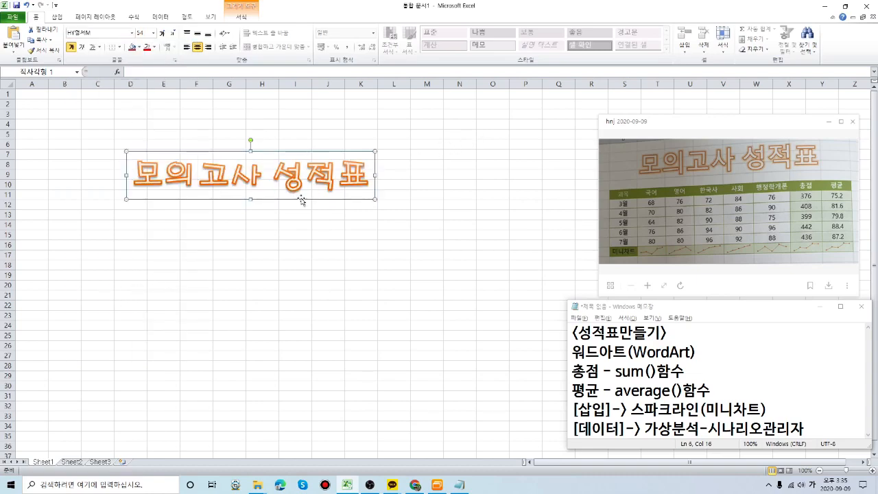
# Set the title WordArt's font size to 48
pyautogui.click(140, 32)
pyautogui.click(140, 33)
pyautogui.press('ctrl')
pyautogui.press('ctrl')
pyautogui.press('ctrl')
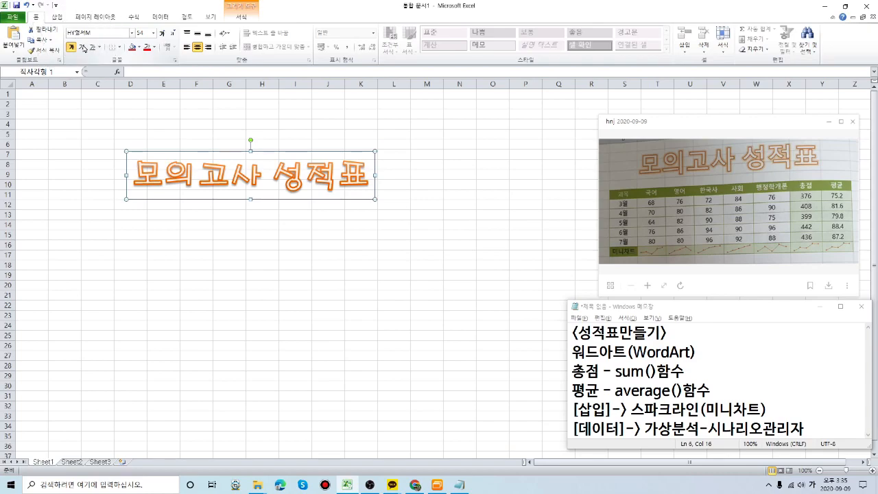
pyautogui.press('ctrl')
pyautogui.press('ctrl')
pyautogui.press('ctrl')
pyautogui.press('ctrl')
pyautogui.press('ctrl')
pyautogui.press('ctrl')
pyautogui.press('ctrl')
pyautogui.click(154, 33)
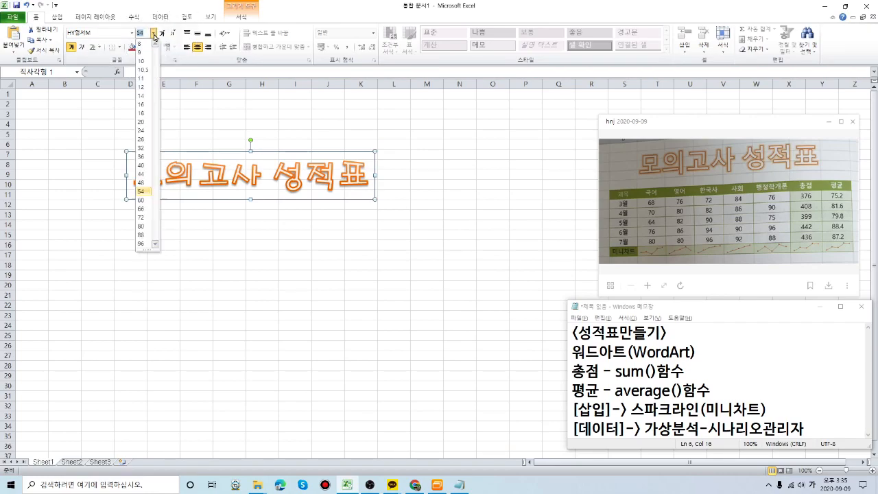
pyautogui.press('ctrl')
pyautogui.press('ctrl')
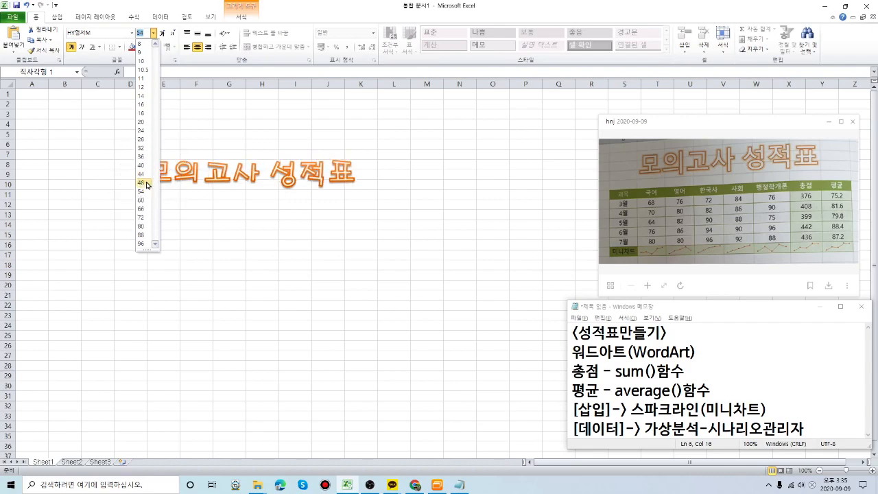
pyautogui.click(146, 183)
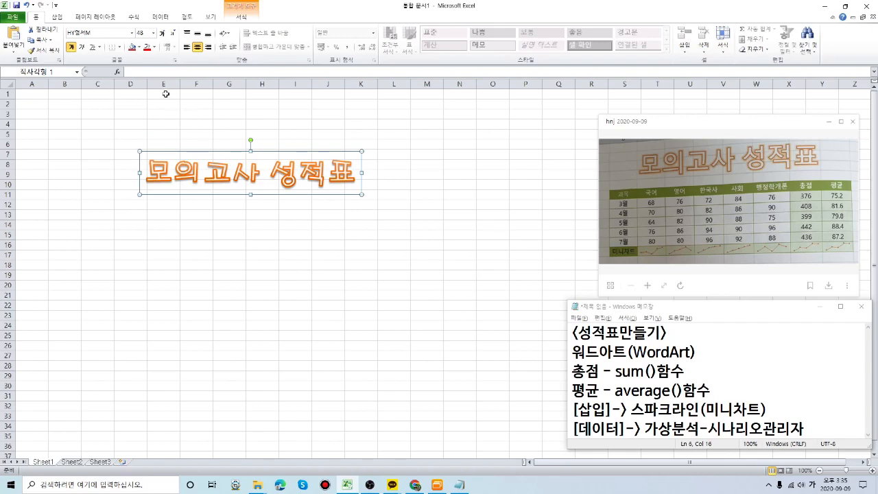
pyautogui.click(56, 16)
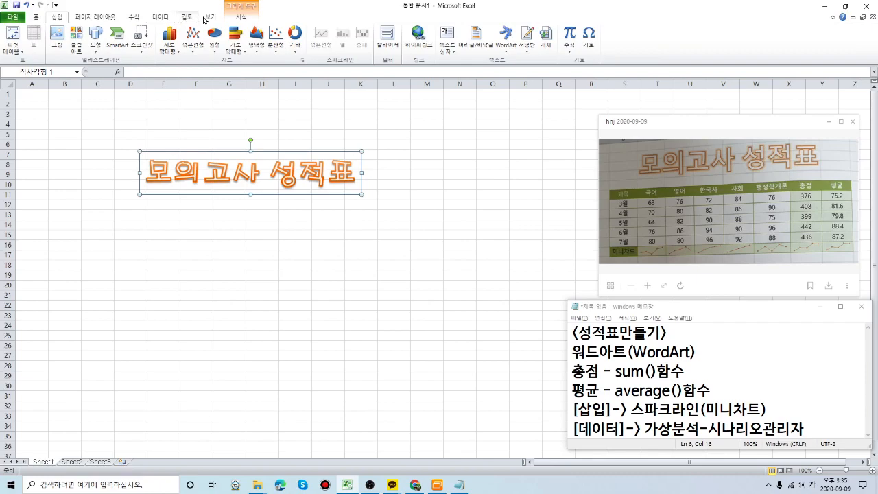
# Apply the WordArt style with blue accent 1 gradient fill and white outline to the title
pyautogui.click(243, 18)
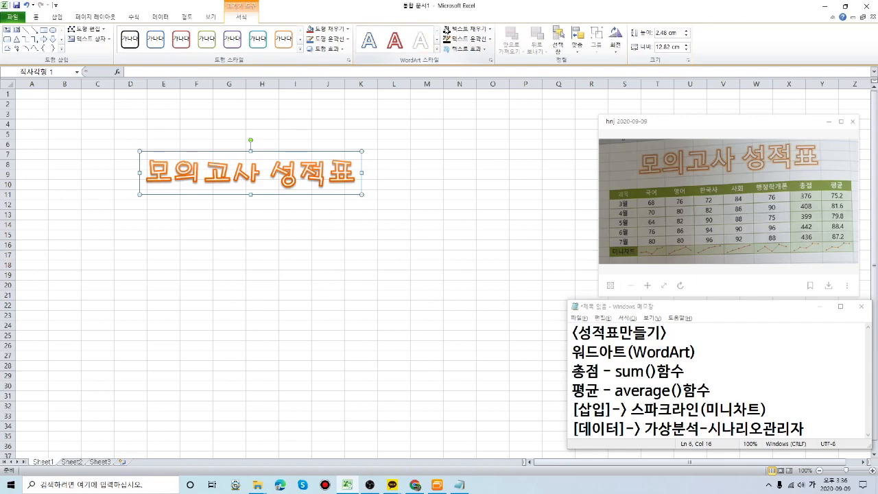
pyautogui.click(412, 49)
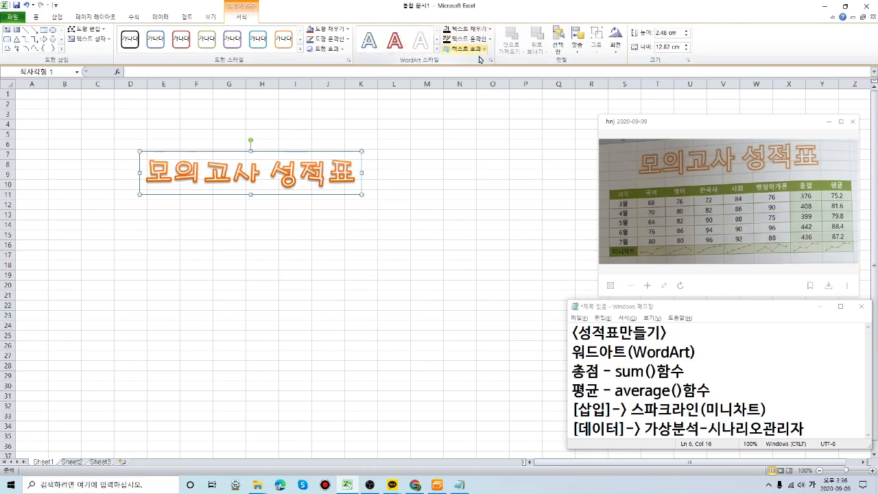
pyautogui.press('ctrl')
pyautogui.press('ctrl')
pyautogui.press('ctrl')
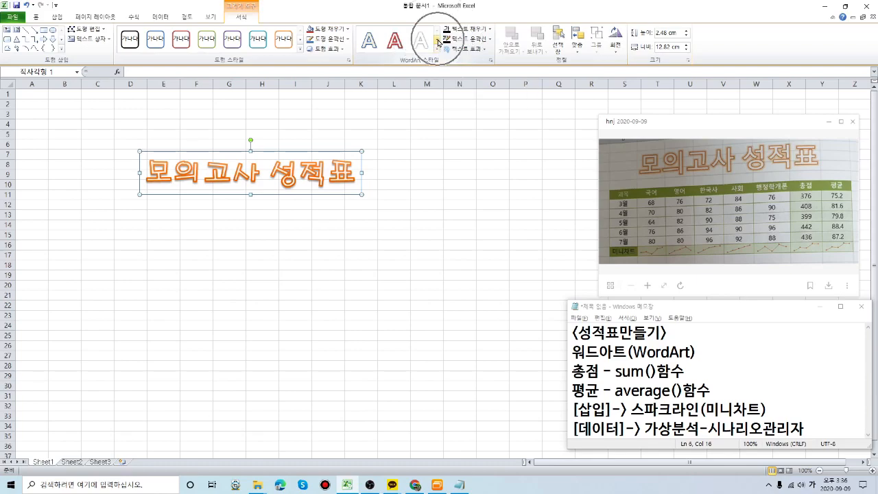
pyautogui.press('ctrl')
pyautogui.press('ctrl')
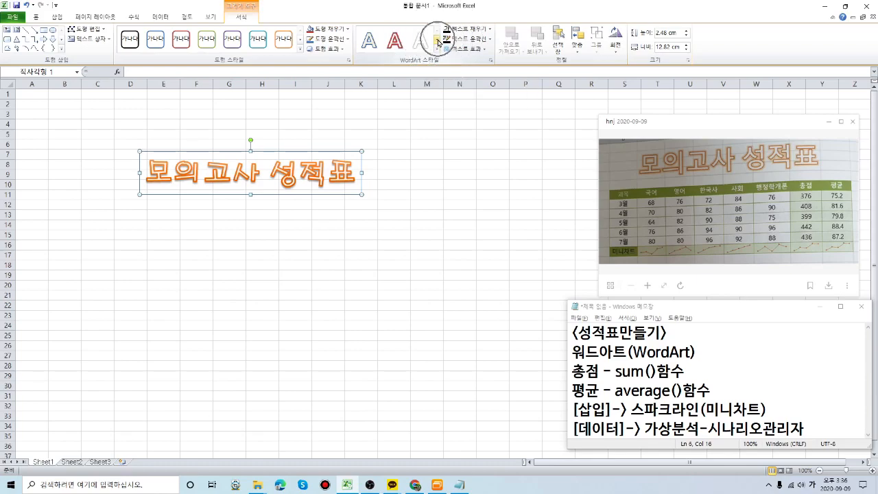
pyautogui.press('ctrl')
pyautogui.press('ctrl')
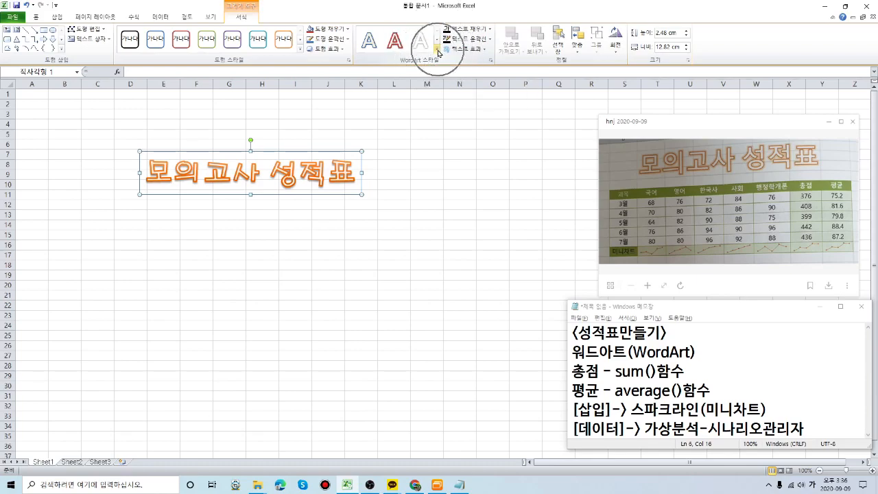
pyautogui.press('ctrl')
pyautogui.press('ctrl')
pyautogui.press('ctrl')
pyautogui.click(437, 50)
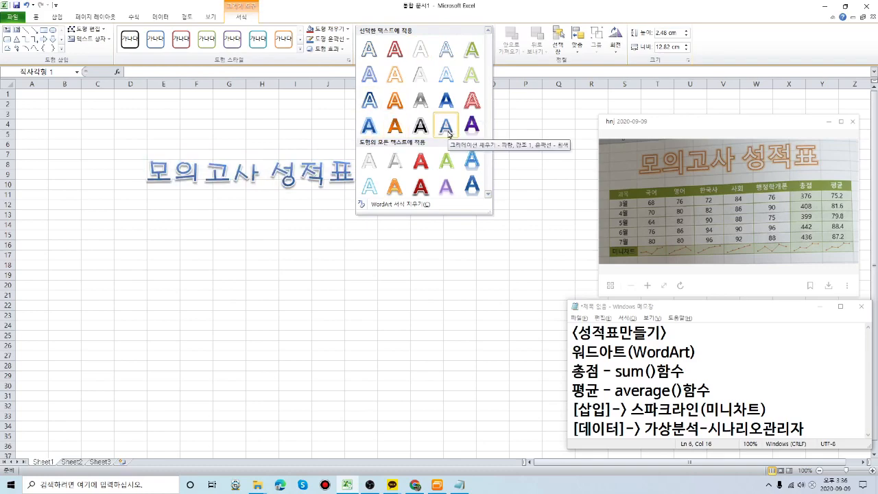
pyautogui.click(448, 131)
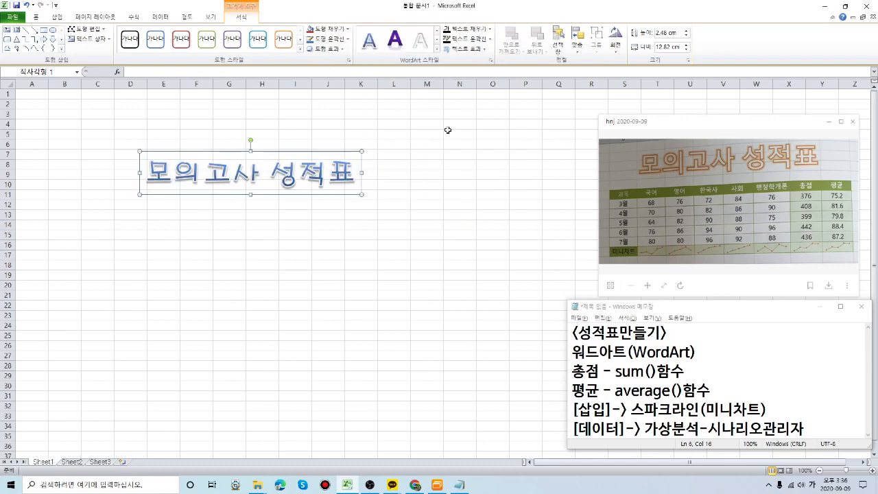
pyautogui.press('ctrl')
pyautogui.click(406, 228)
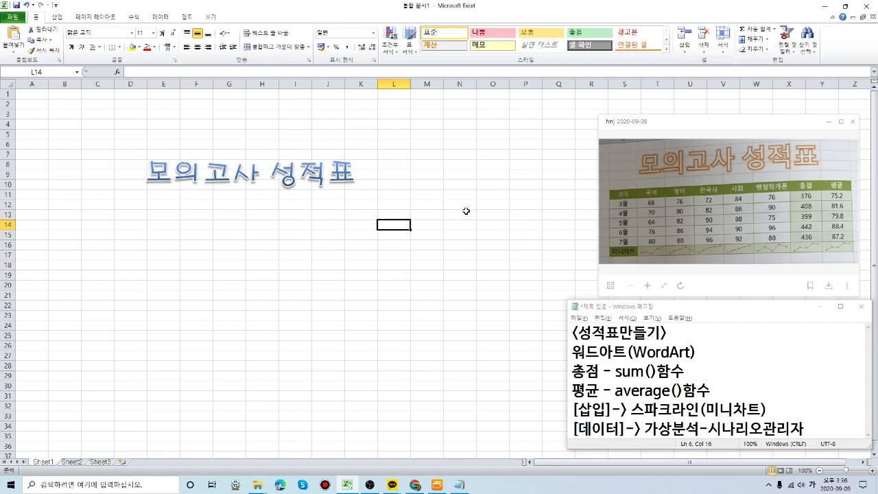
# Change the whole title WordArt back to the orange outlined WordArt style
pyautogui.click(234, 176)
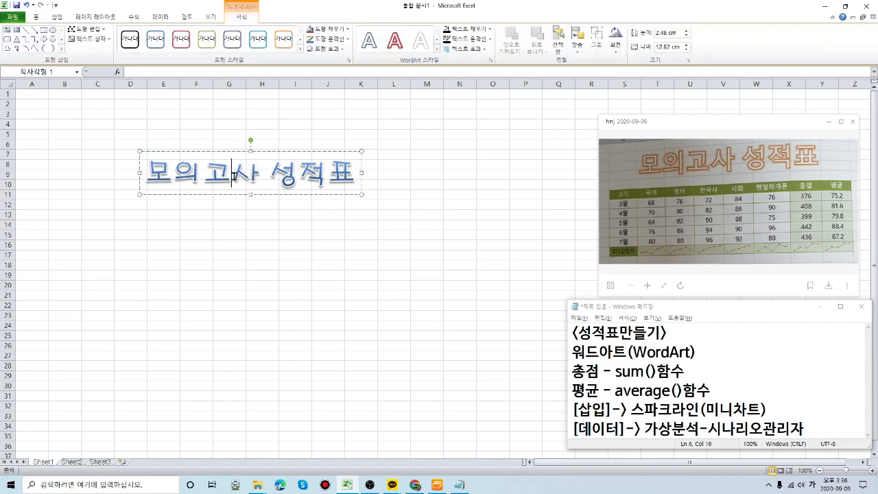
pyautogui.press('ctrl')
pyautogui.press('ctrl')
pyautogui.press('ctrl')
pyautogui.click(278, 152)
pyautogui.click(156, 171)
pyautogui.moveTo(148, 172); pyautogui.dragTo(336, 170)
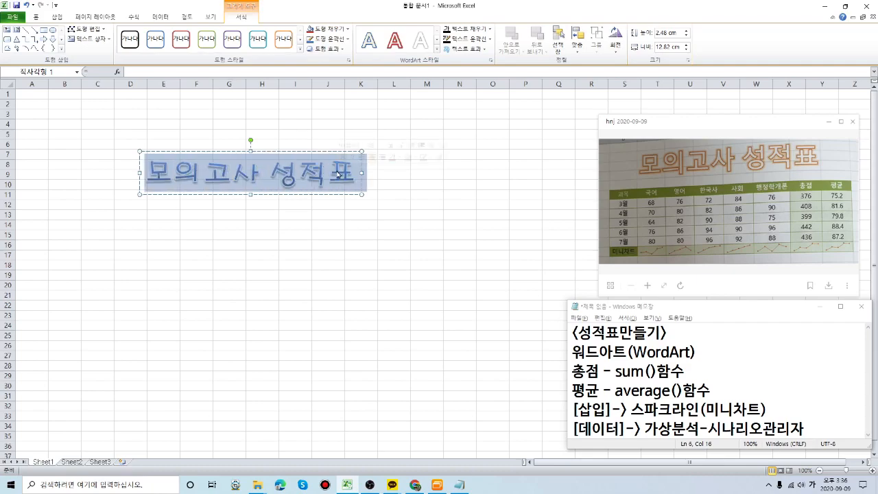
pyautogui.click(266, 151)
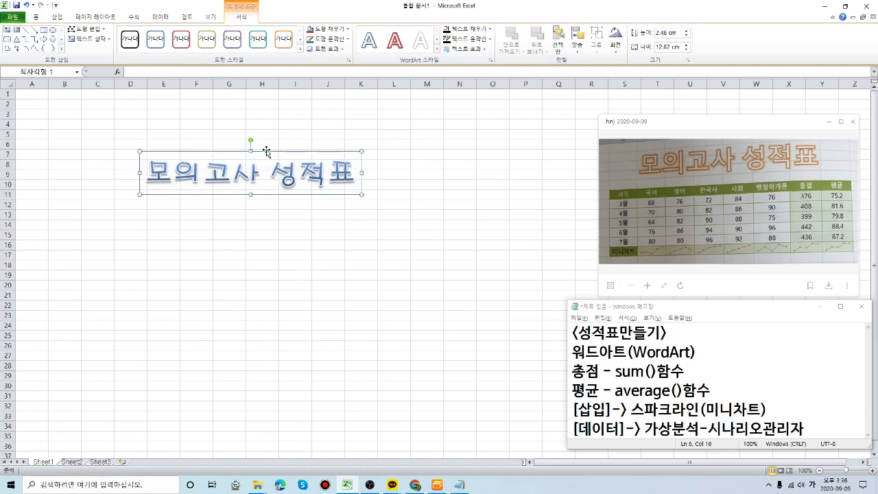
pyautogui.press('ctrl')
pyautogui.press('ctrl')
pyautogui.press('ctrl')
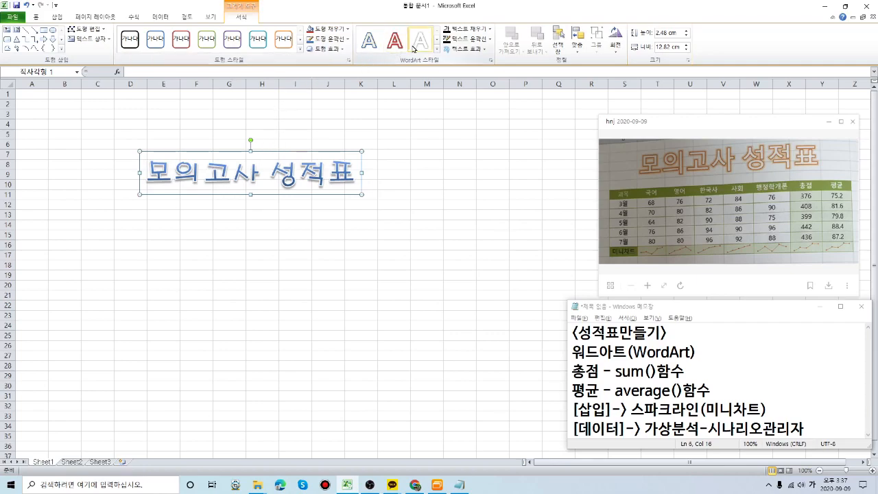
pyautogui.click(437, 52)
pyautogui.press('ctrl')
pyautogui.press('ctrl')
pyautogui.press('ctrl')
pyautogui.press('ctrl')
pyautogui.press('ctrl')
pyautogui.press('ctrl')
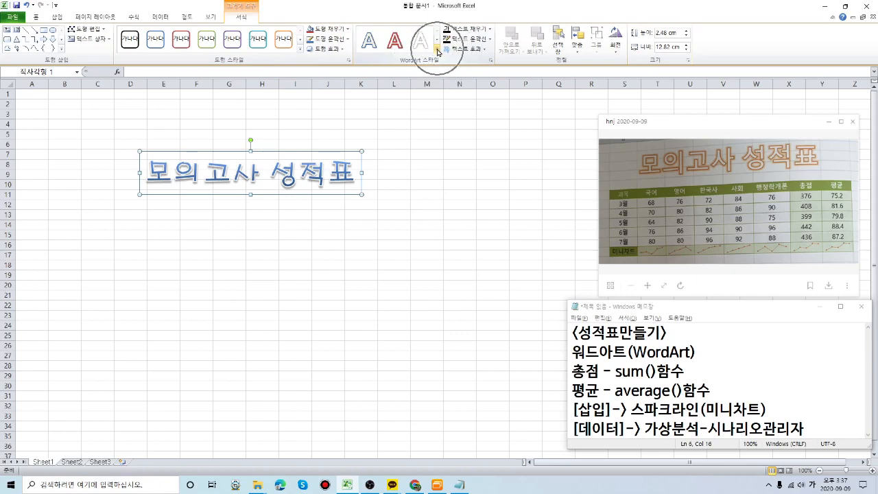
pyautogui.click(438, 52)
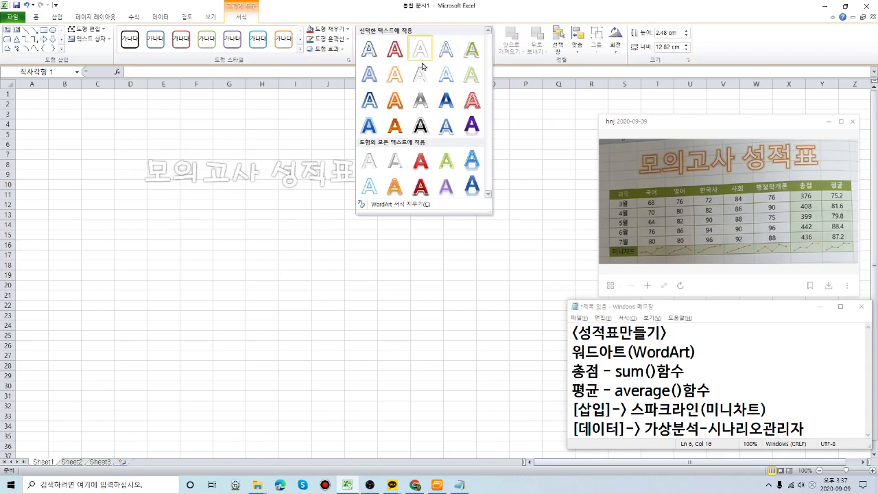
pyautogui.press('ctrl')
pyautogui.press('ctrl')
pyautogui.press('ctrl')
pyautogui.press('ctrl')
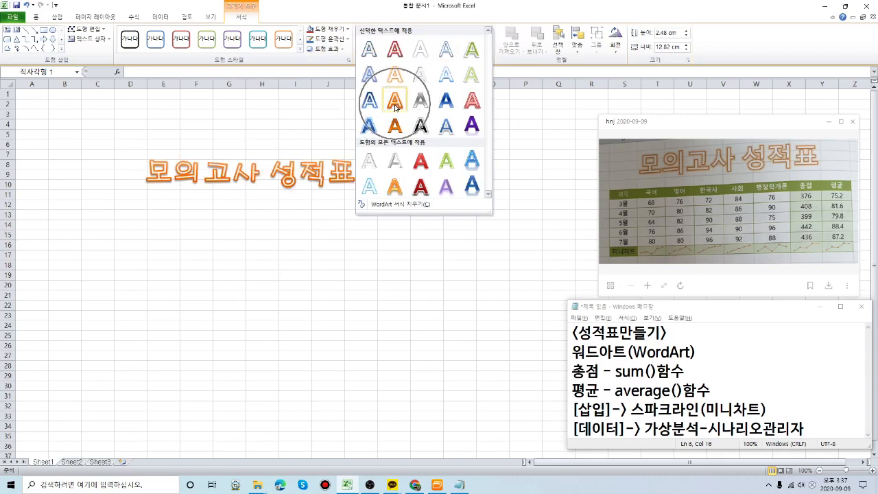
pyautogui.press('ctrl')
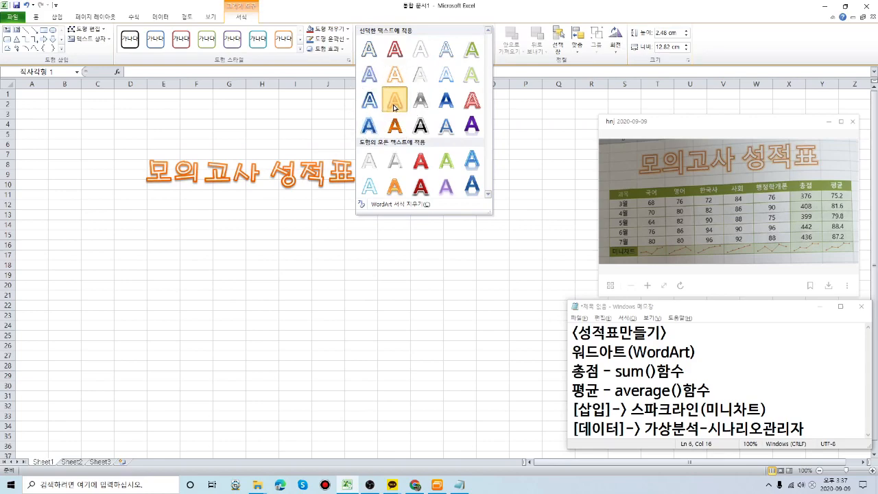
pyautogui.click(393, 104)
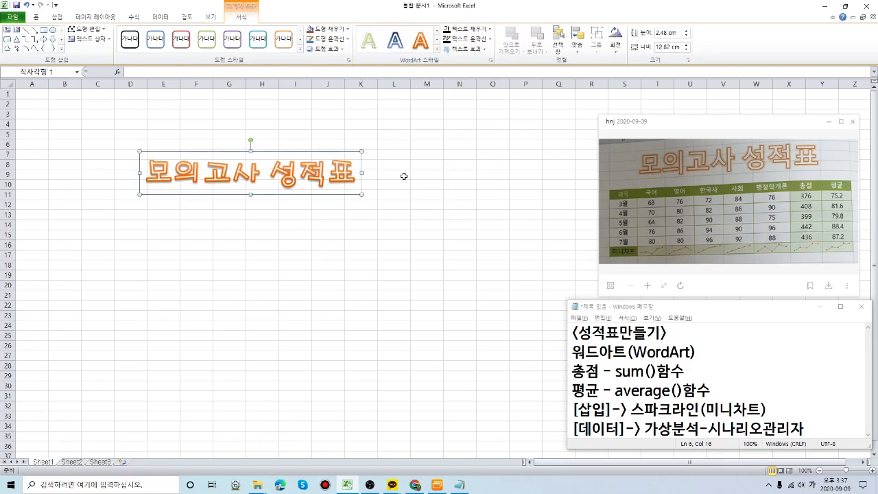
# Move the title WordArt up and to the left so it spans about columns C to I and rows 2 to 6
pyautogui.press('ctrl')
pyautogui.press('ctrl')
pyautogui.press('ctrl')
pyautogui.press('ctrl')
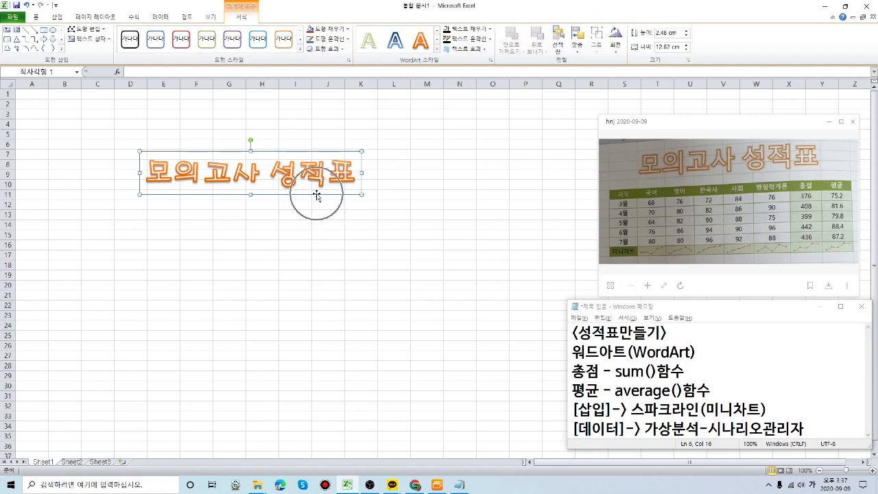
pyautogui.moveTo(316, 194); pyautogui.dragTo(264, 141)
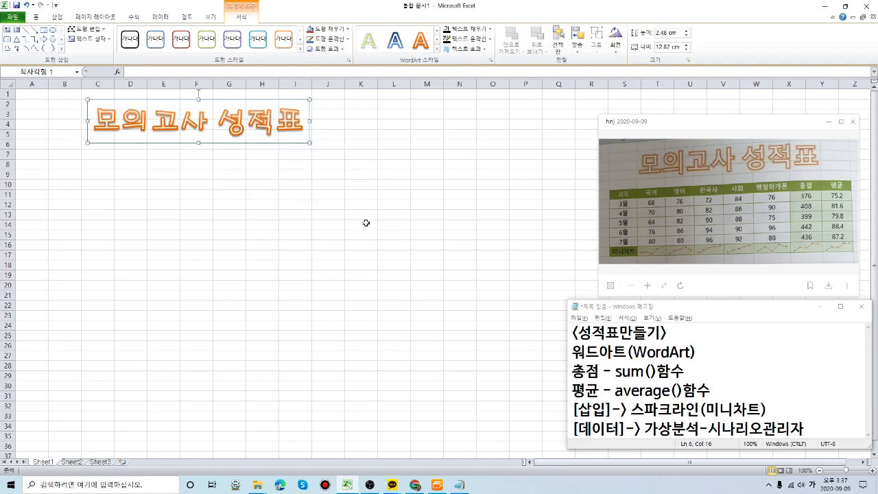
# Enter the headings 과목, 국어 and 영어 in cells B6 to D6 beneath the title
pyautogui.keyDown('ctrl'); pyautogui.scroll(6, 137, 177); pyautogui.keyUp('ctrl')
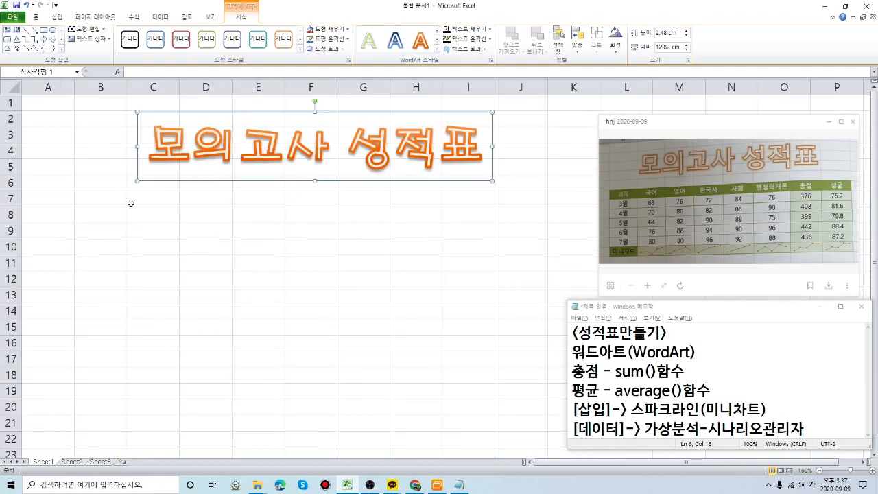
pyautogui.keyDown('ctrl'); pyautogui.scroll(1, 194, 251); pyautogui.keyUp('ctrl')
pyautogui.keyDown('ctrl'); pyautogui.scroll(1, 259, 240); pyautogui.keyUp('ctrl')
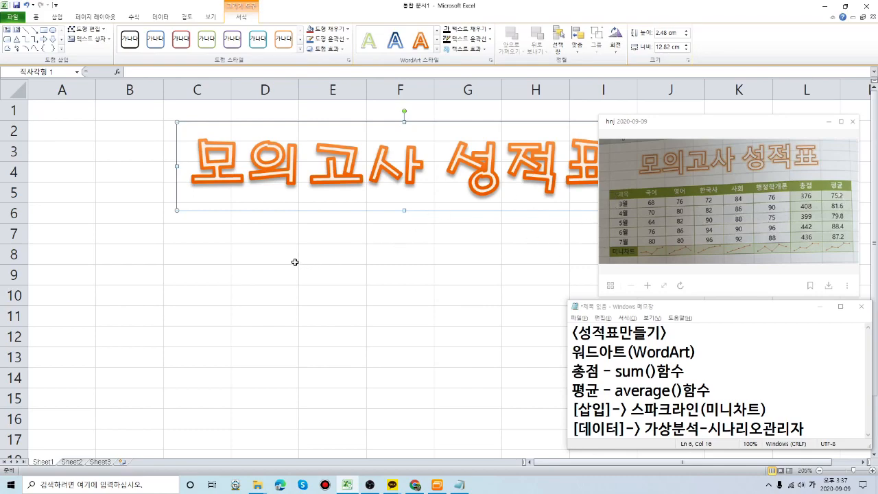
pyautogui.click(124, 219)
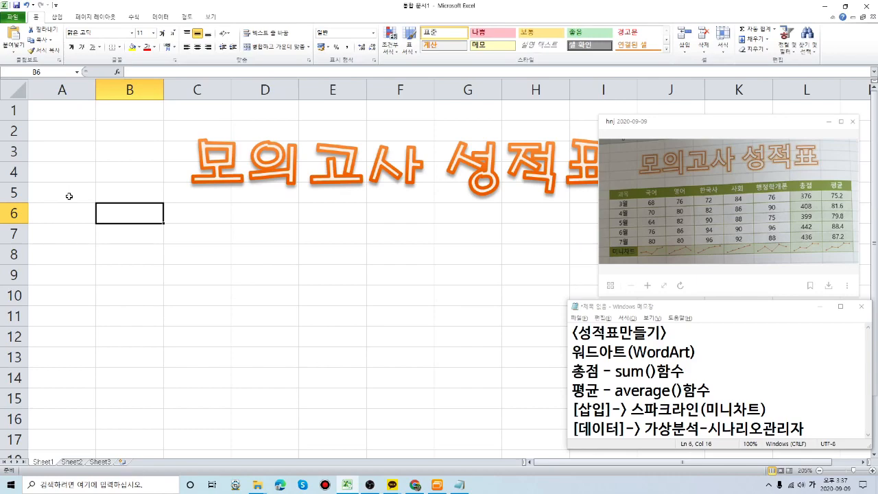
pyautogui.scroll(1, 100, 214)
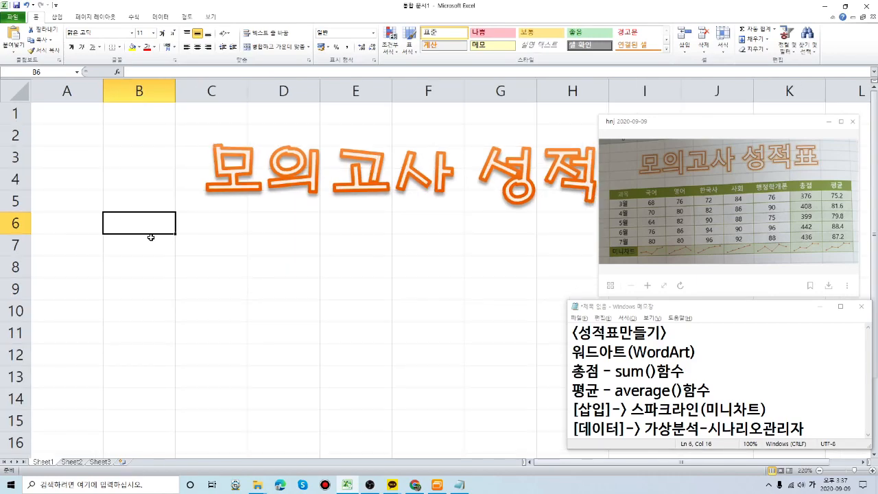
pyautogui.write('과목')
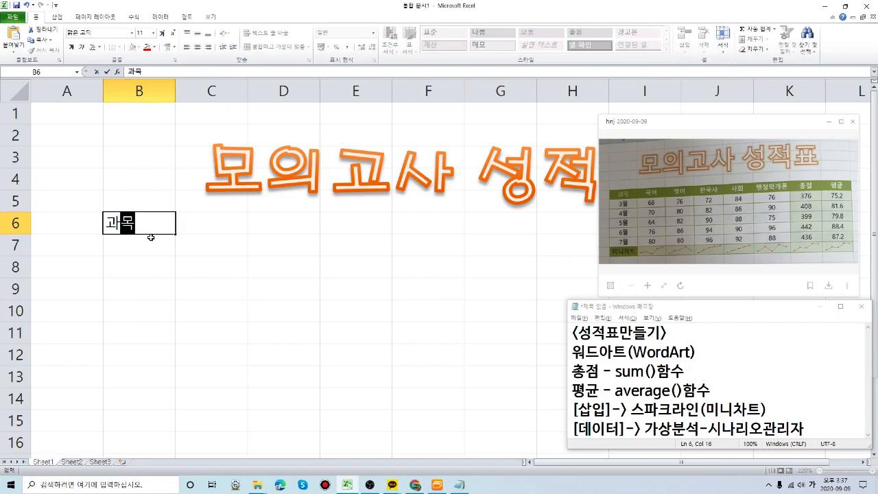
pyautogui.press('Tab')
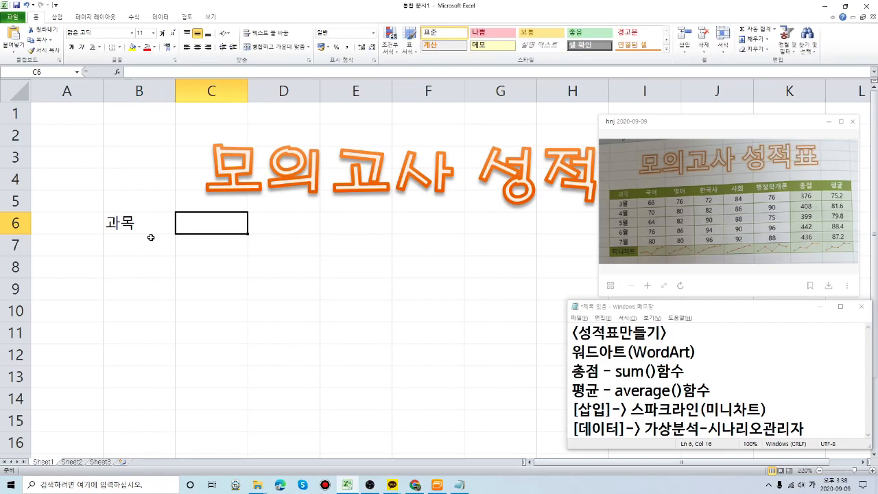
pyautogui.write('국ㅇㅓ')
pyautogui.press('Tab')
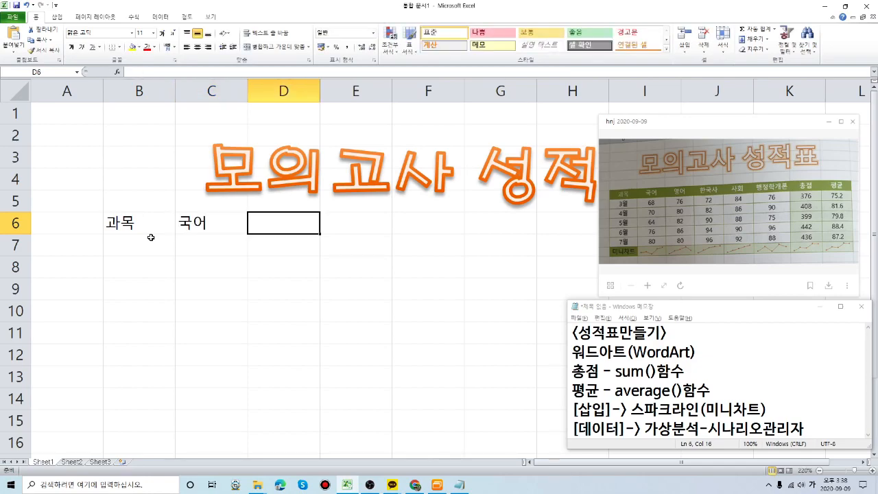
pyautogui.write('영어')
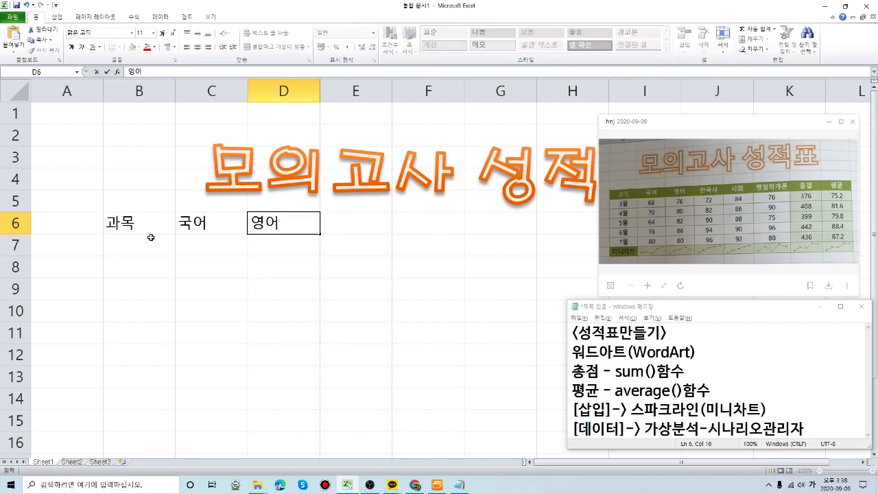
pyautogui.press('Tab')
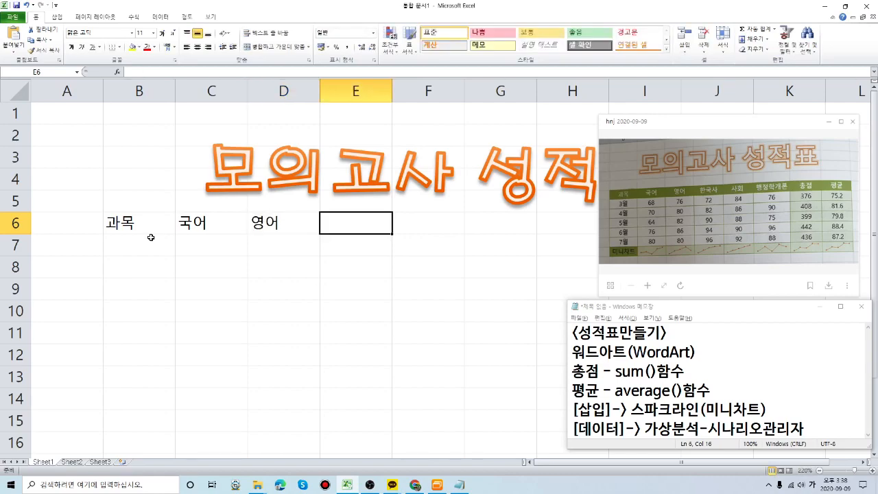
# Continue the heading row with 한국사, 사회, 행정학개론 and 총점 in cells E6 to H6
pyautogui.write('한국사')
pyautogui.press('Tab')
pyautogui.write('사회')
pyautogui.press('Tab')
pyautogui.write('행정학개론')
pyautogui.press('Tab')
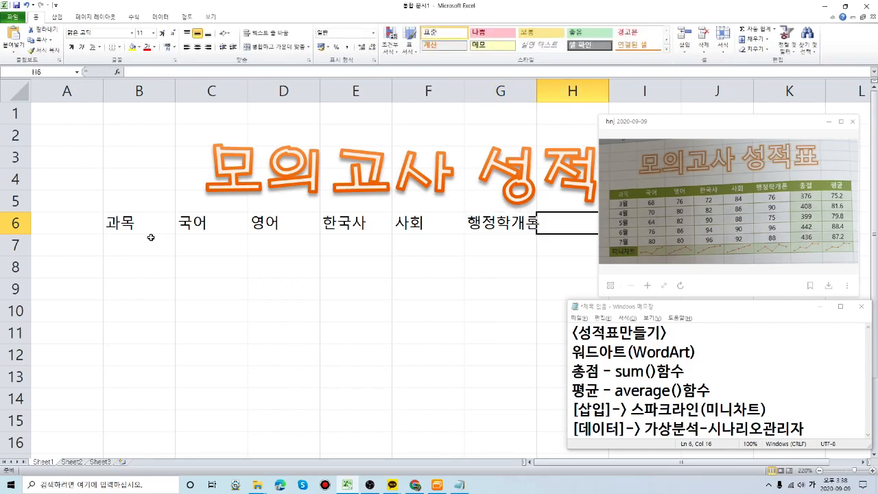
pyautogui.write('총점')
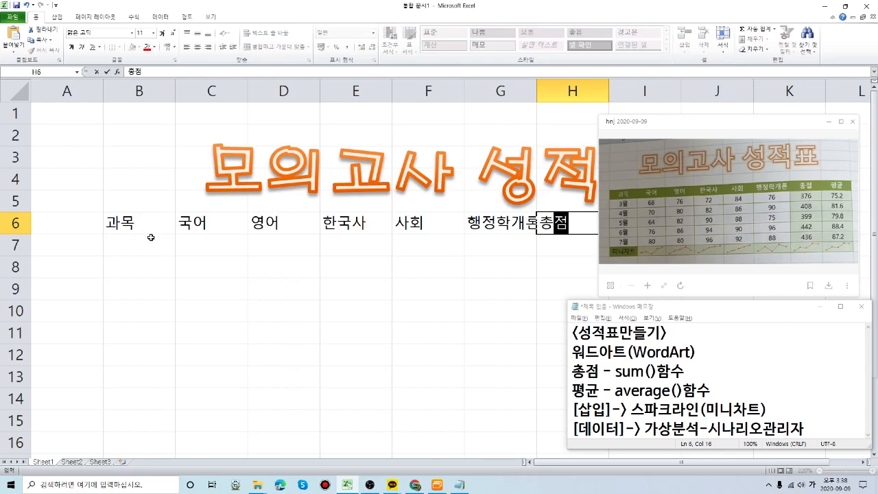
pyautogui.press('Tab')
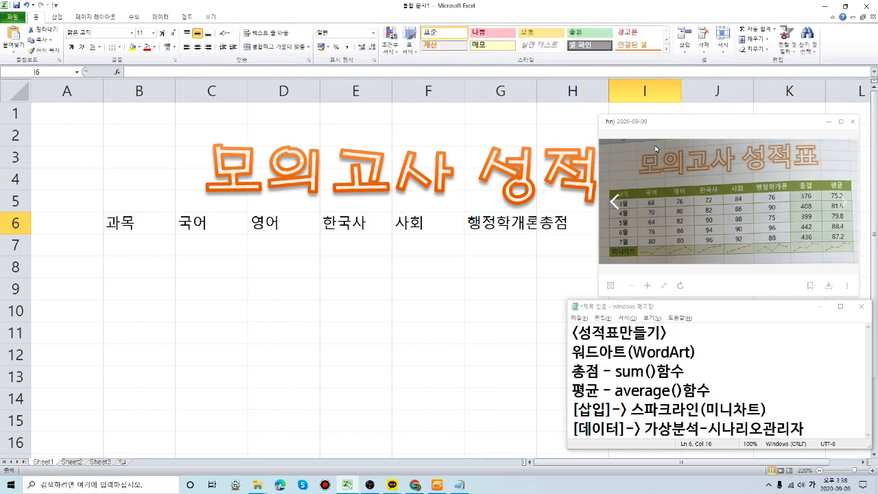
# Move the reference picture window down to uncover cell I6, and enter the heading 평균 there
pyautogui.moveTo(675, 124); pyautogui.dragTo(653, 255)
pyautogui.click(630, 226)
pyautogui.click(601, 221)
pyautogui.click(629, 223)
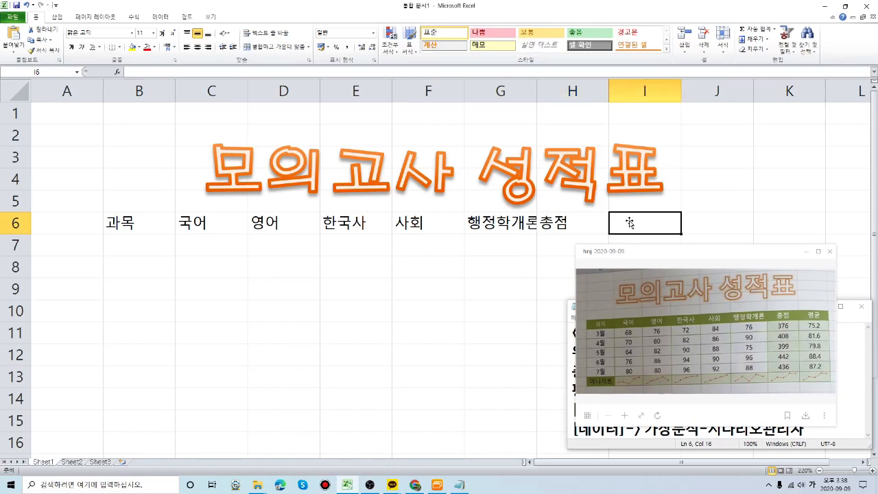
pyautogui.write('평균')
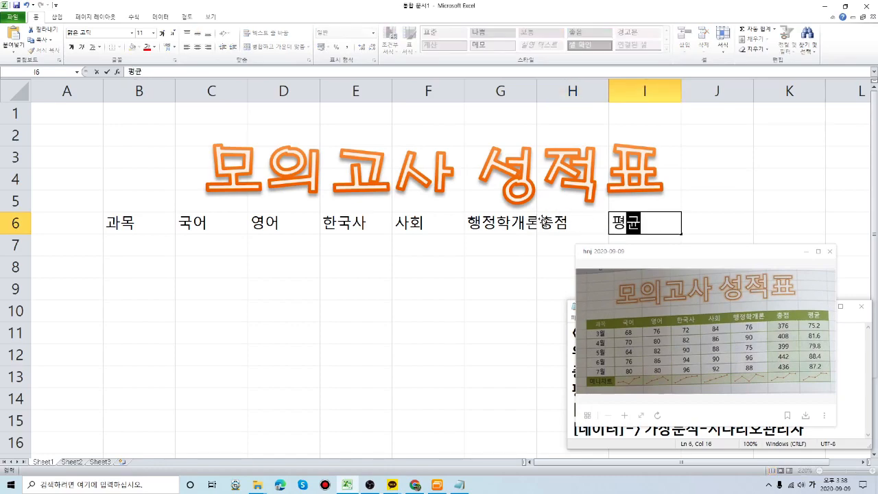
pyautogui.click(405, 300)
pyautogui.click(405, 293)
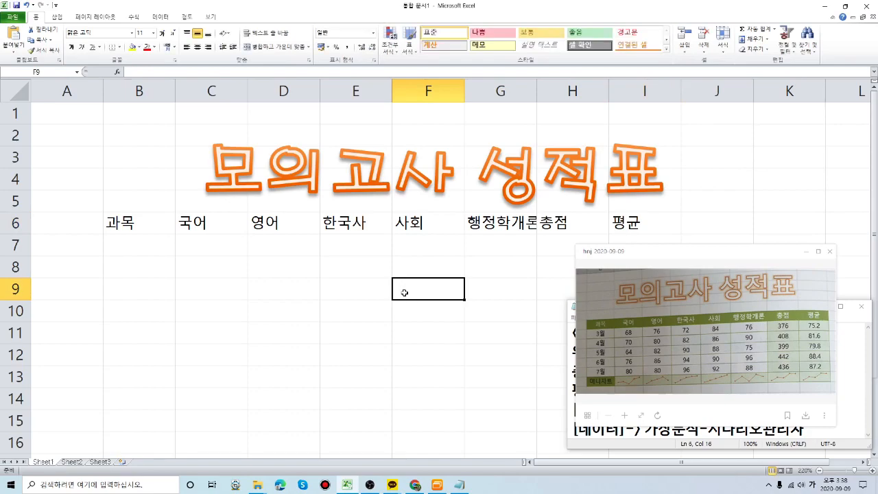
pyautogui.keyDown('ctrl'); pyautogui.scroll(-3, 405, 293); pyautogui.keyUp('ctrl')
pyautogui.click(392, 248)
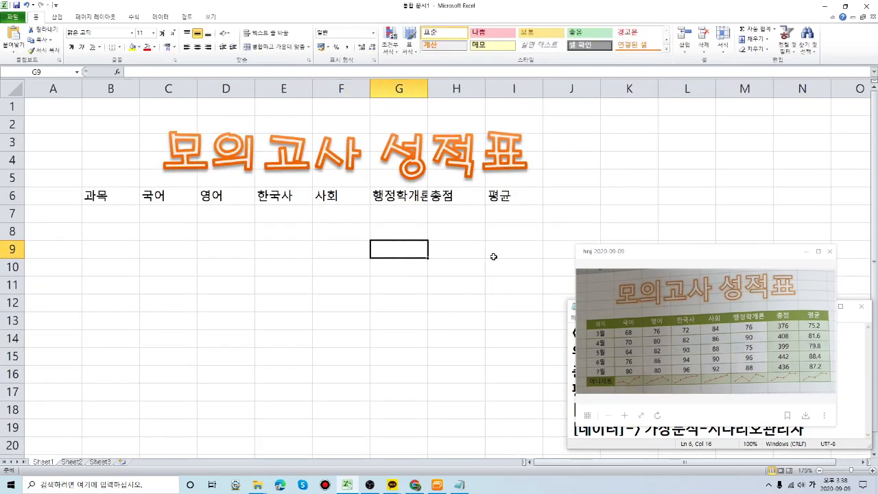
# Move the reference picture window up to just above the notes window, uncovering the notes
pyautogui.click(415, 201)
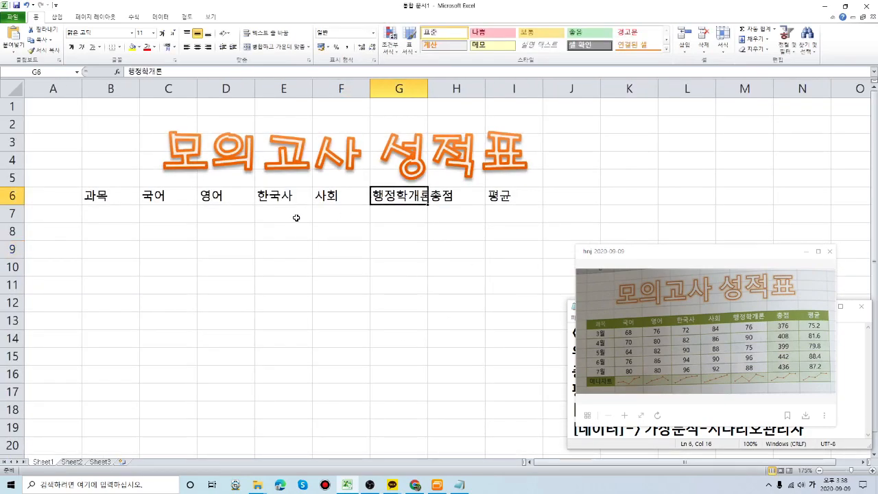
pyautogui.click(116, 198)
pyautogui.moveTo(736, 255); pyautogui.dragTo(755, 127)
pyautogui.click(118, 203)
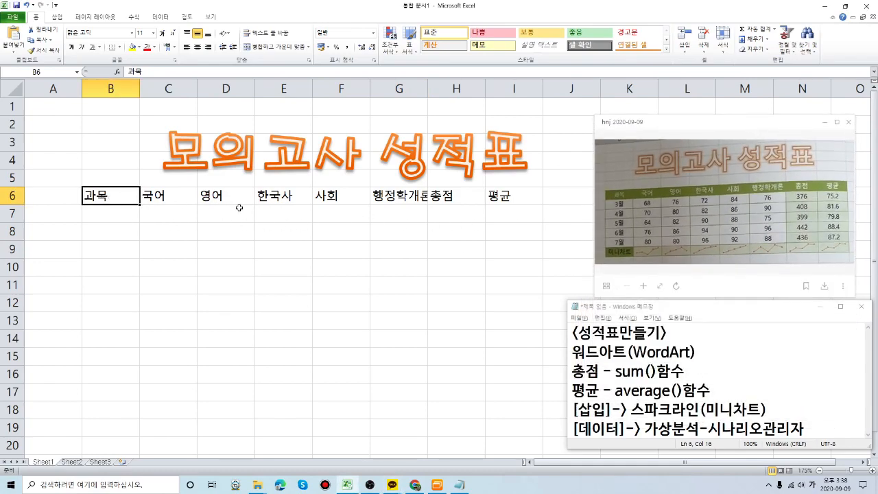
# Check the row 6 headings one by one from 국어 to 평균, ending on the cut-off heading in G6
pyautogui.click(168, 199)
pyautogui.click(227, 198)
pyautogui.click(288, 196)
pyautogui.click(341, 196)
pyautogui.click(399, 197)
pyautogui.click(456, 193)
pyautogui.click(499, 199)
pyautogui.click(432, 201)
pyautogui.click(407, 202)
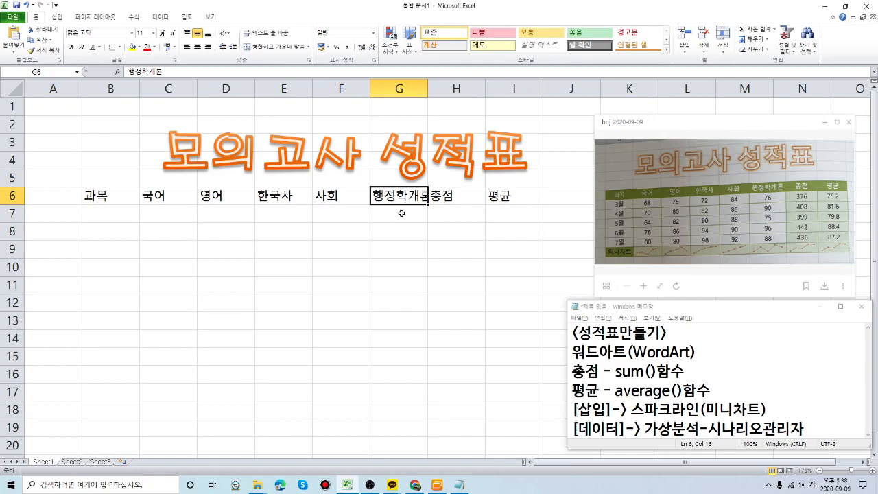
pyautogui.press('ctrl')
pyautogui.press('ctrl')
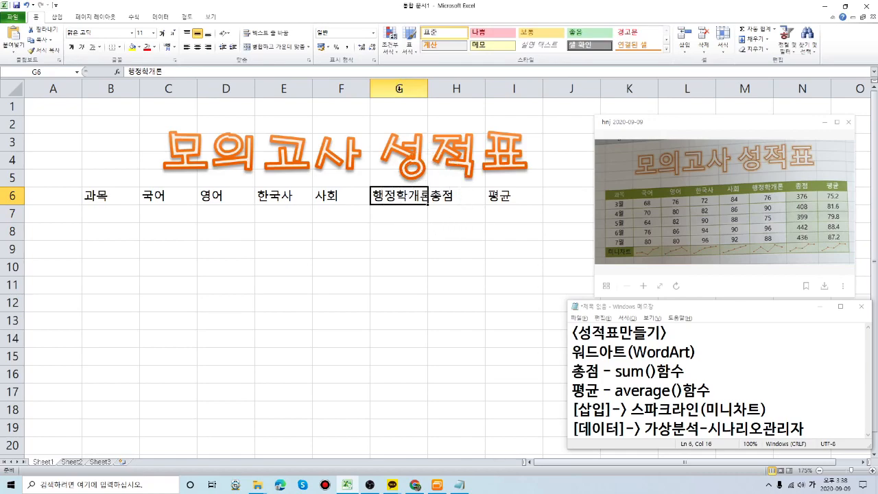
pyautogui.press('ctrl')
pyautogui.press('ctrl')
pyautogui.press('ctrl')
pyautogui.press('ctrl')
pyautogui.press('ctrl')
pyautogui.press('ctrl')
pyautogui.press('ctrl')
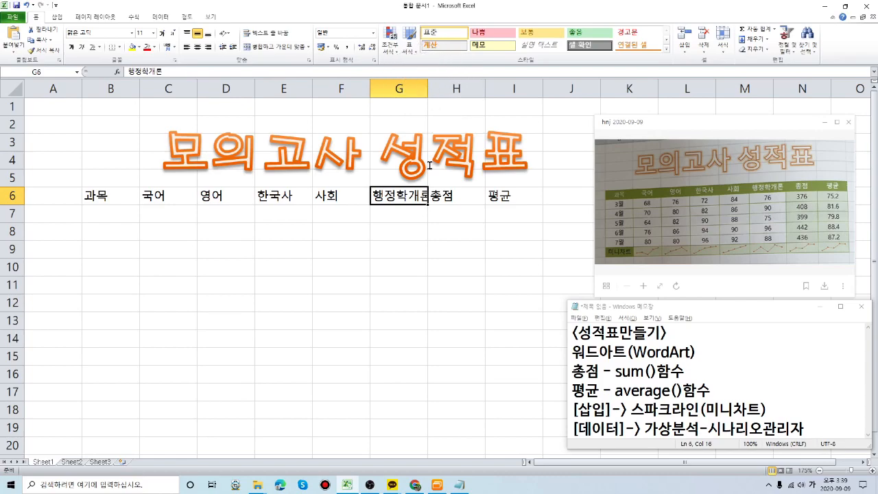
pyautogui.press('ctrl')
pyautogui.press('ctrl')
pyautogui.press('ctrl')
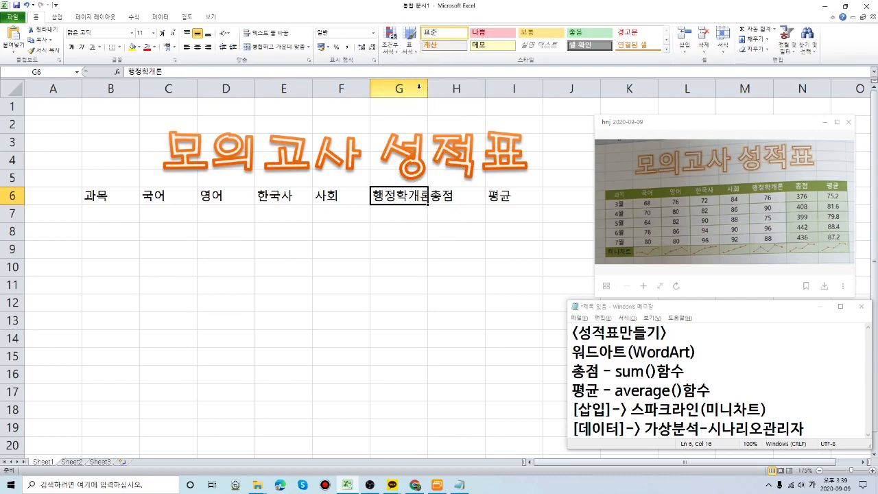
pyautogui.press('ctrl')
pyautogui.press('ctrl')
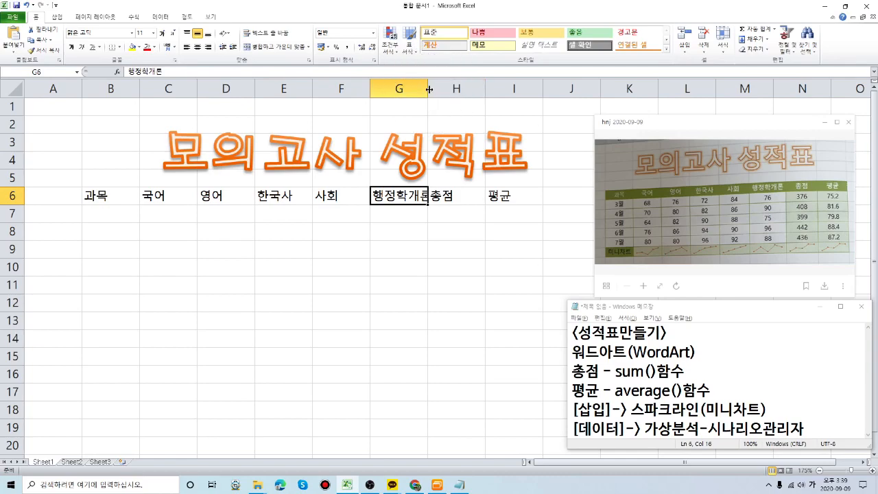
pyautogui.press('ctrl')
pyautogui.press('ctrl')
pyautogui.press('ctrl')
pyautogui.press('ctrl')
# Widen column G slightly so the heading 행정학개론 fits in its cell
pyautogui.moveTo(428, 89); pyautogui.dragTo(441, 89)
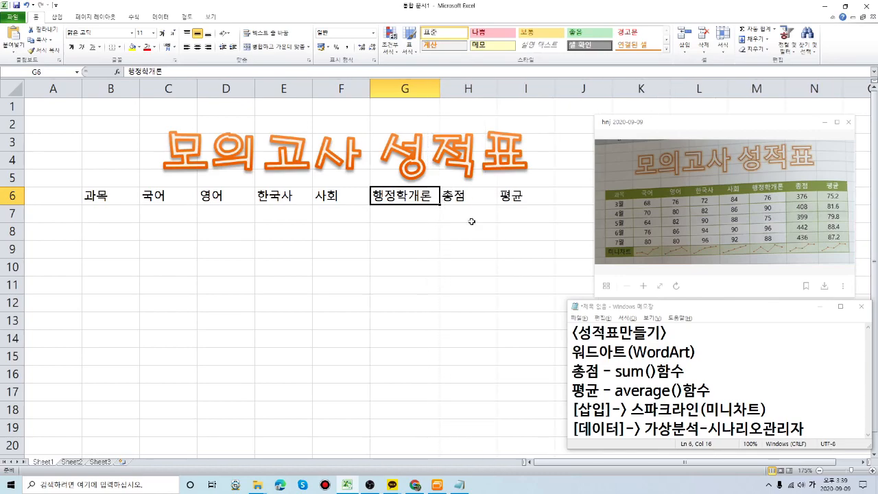
pyautogui.click(388, 263)
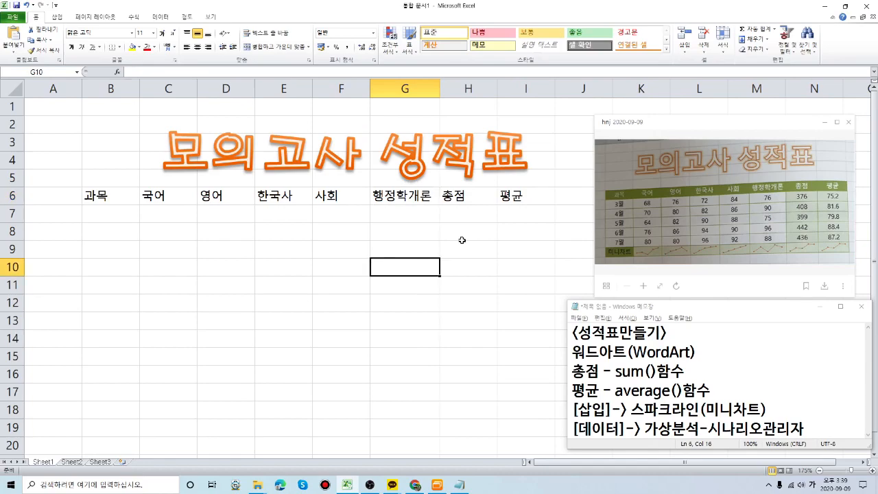
pyautogui.click(195, 220)
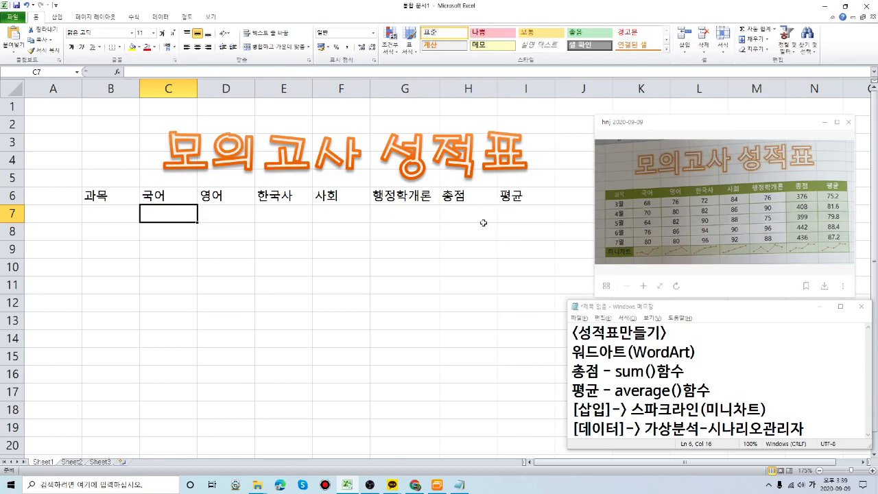
pyautogui.click(113, 198)
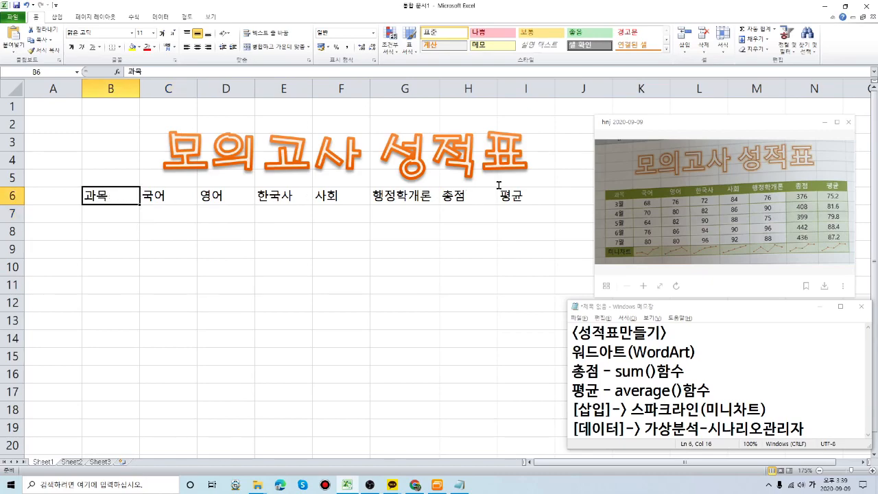
pyautogui.click(523, 197)
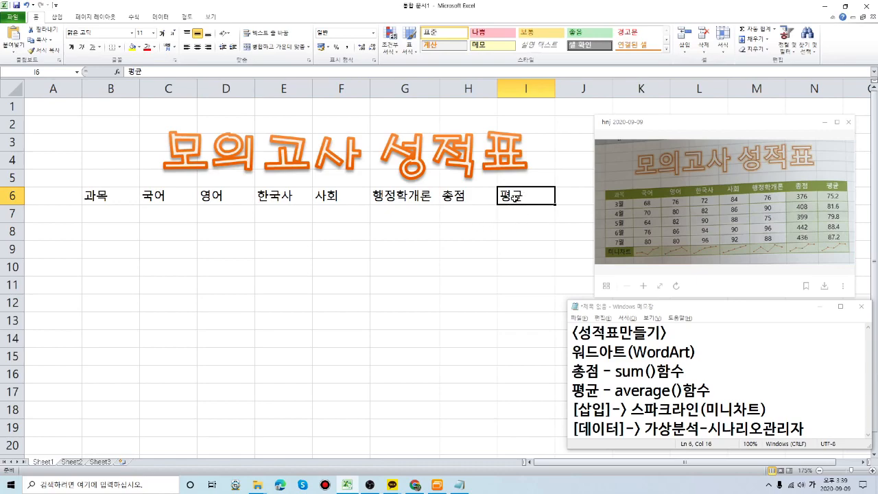
# Enter 3월 in cell B7 and autofill the month series down to 7월 in B11
pyautogui.click(98, 216)
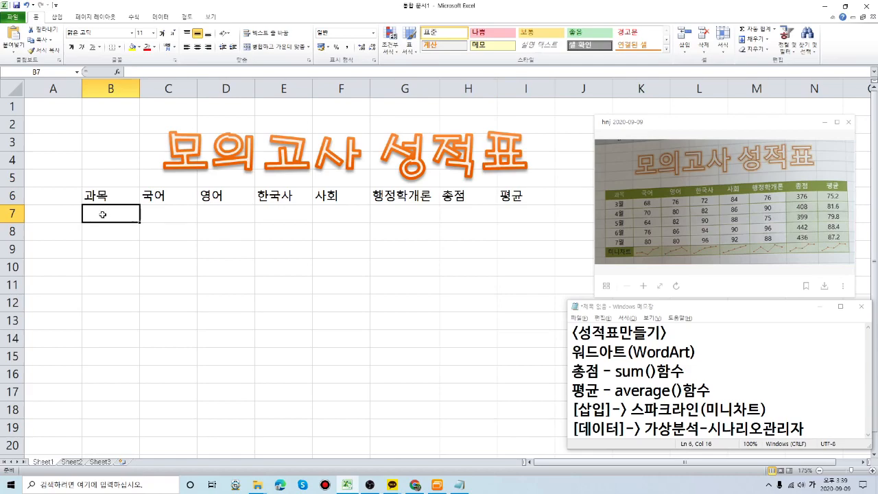
pyautogui.press('ctrl')
pyautogui.click(645, 209)
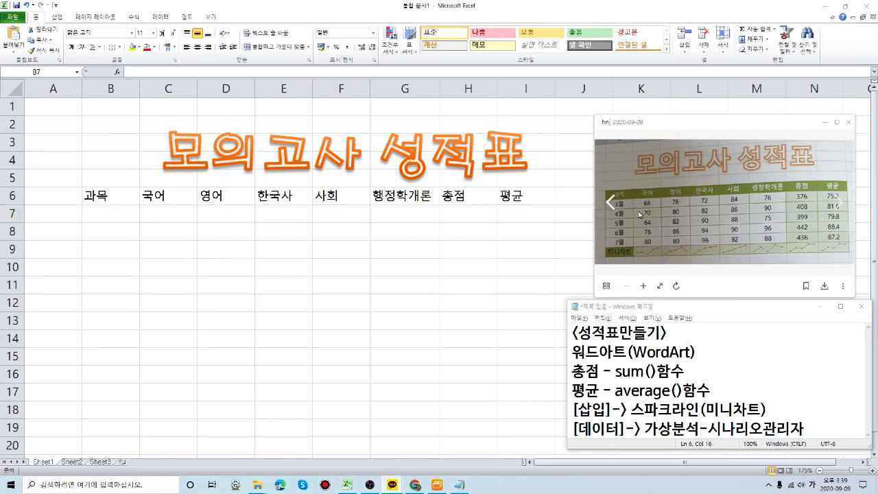
pyautogui.click(107, 218)
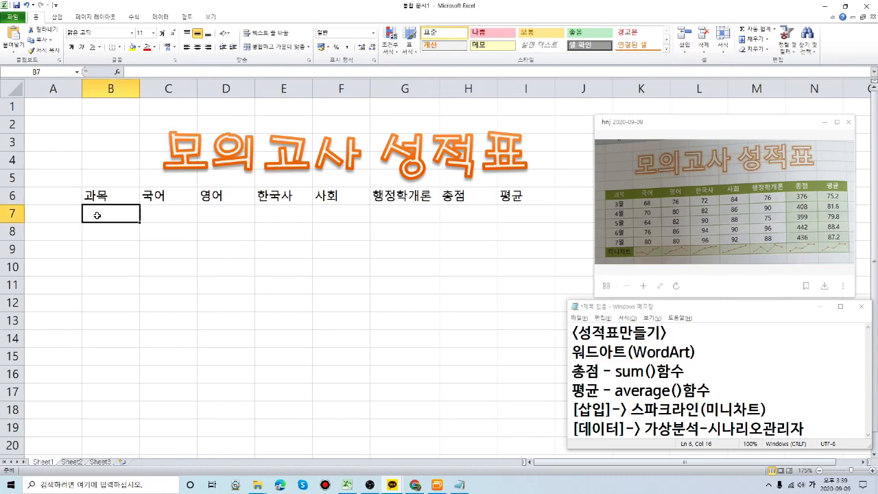
pyautogui.write('3월')
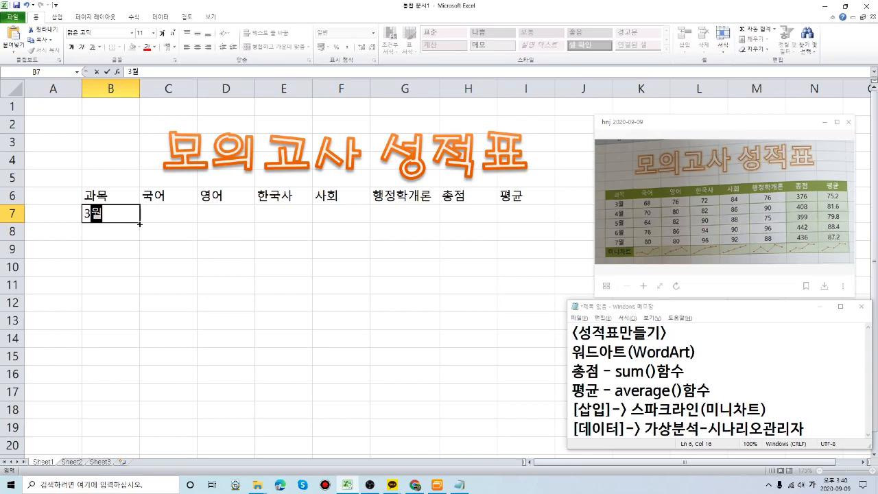
pyautogui.moveTo(139, 225); pyautogui.dragTo(136, 301)
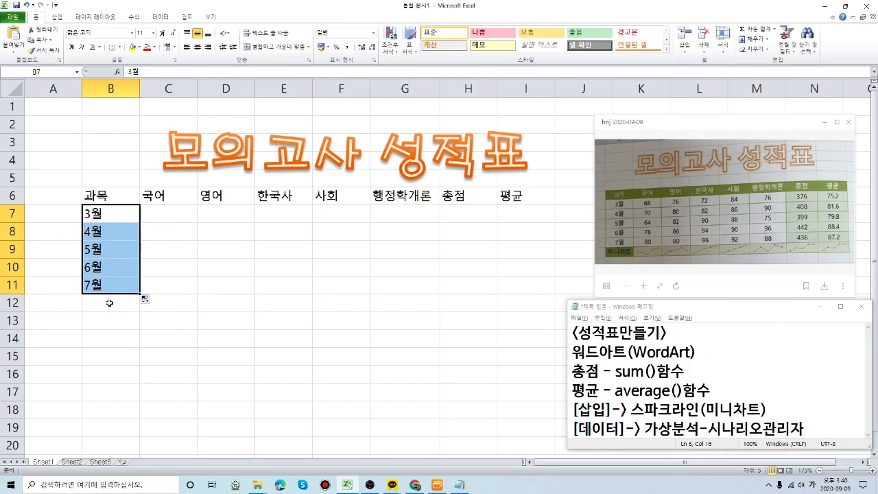
# Enter the row label 미니차트 in cell B12 beneath the months
pyautogui.click(110, 303)
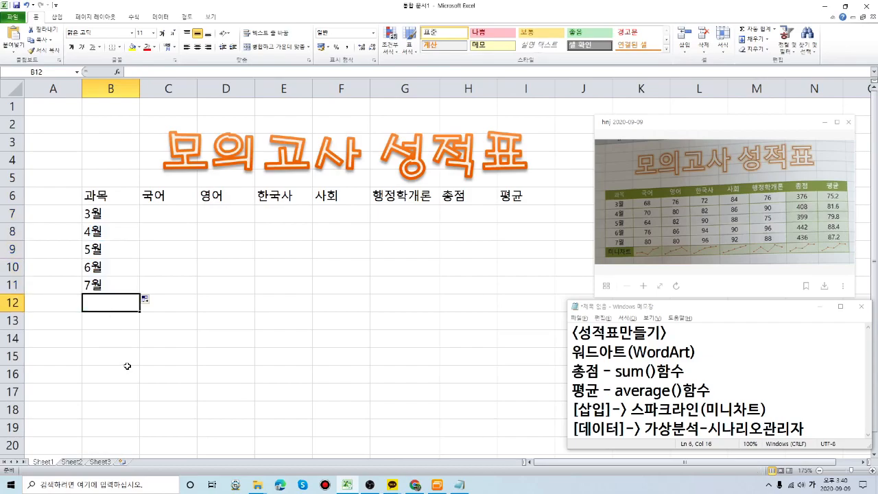
pyautogui.write('미니차트')
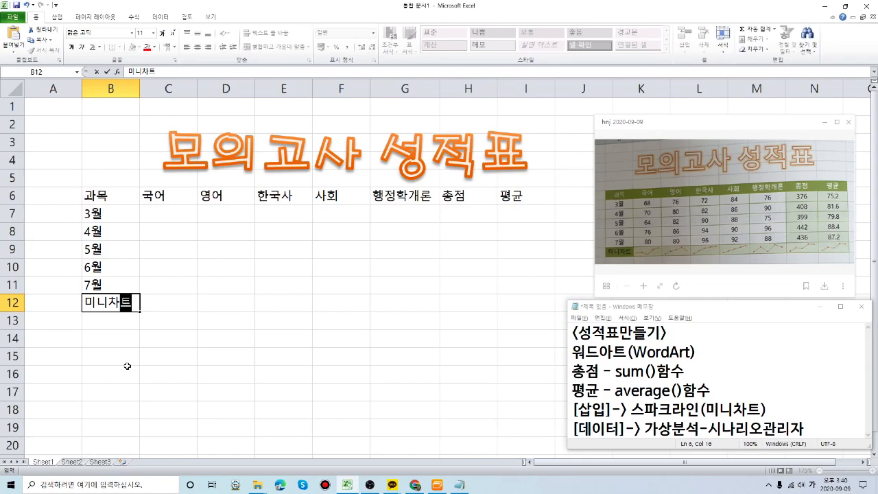
pyautogui.click(181, 305)
# Look over the empty mini chart row, the 총점 and 평균 columns, and the score area C7:G11
pyautogui.click(229, 305)
pyautogui.click(274, 308)
pyautogui.click(325, 309)
pyautogui.click(415, 312)
pyautogui.click(470, 305)
pyautogui.moveTo(177, 303); pyautogui.dragTo(447, 310)
pyautogui.click(446, 309)
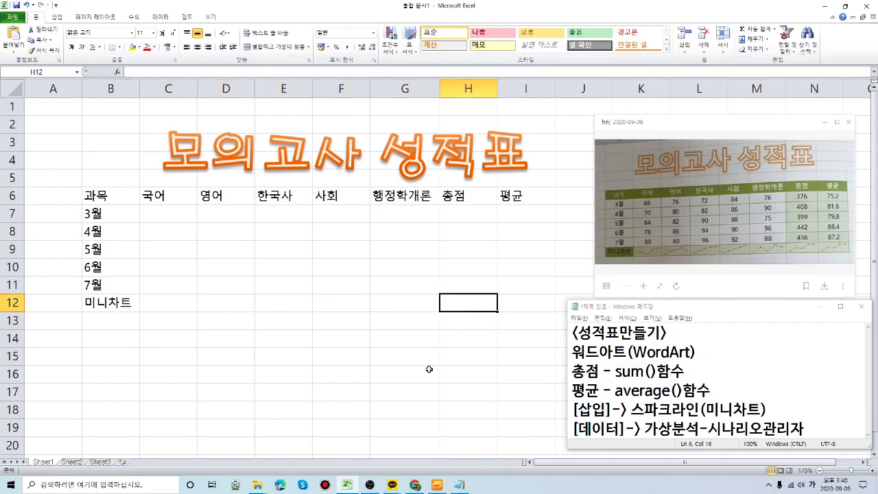
pyautogui.moveTo(468, 216); pyautogui.dragTo(470, 306)
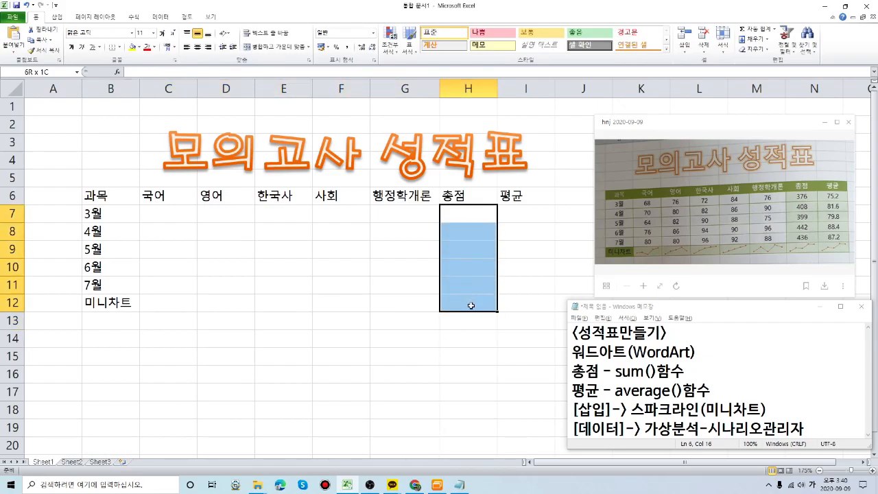
pyautogui.moveTo(519, 217); pyautogui.dragTo(521, 302)
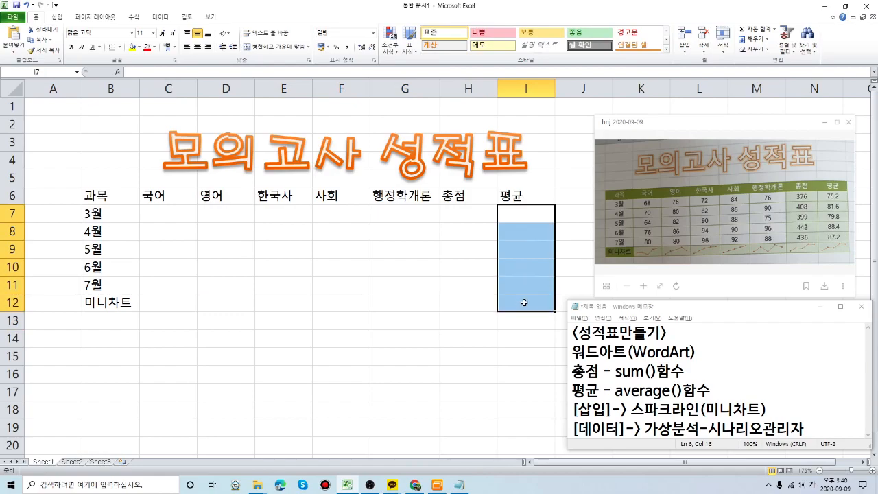
pyautogui.click(319, 293)
pyautogui.click(173, 215)
pyautogui.moveTo(174, 216); pyautogui.dragTo(391, 286)
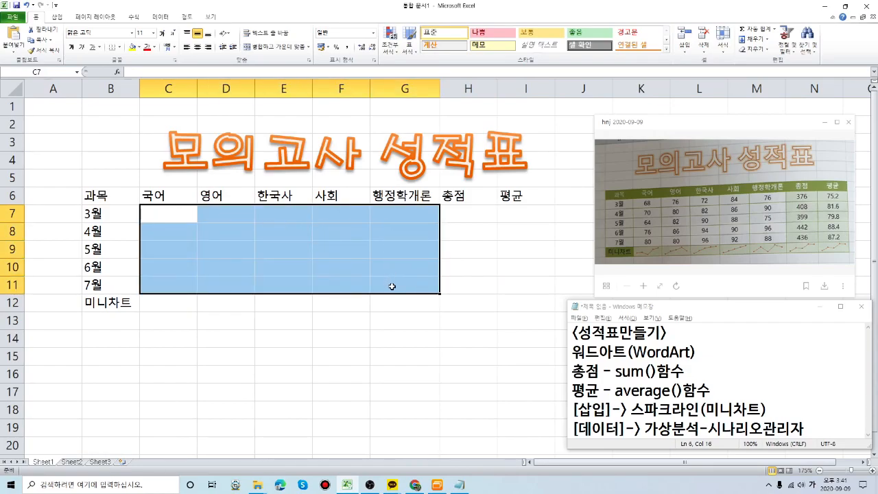
pyautogui.click(168, 214)
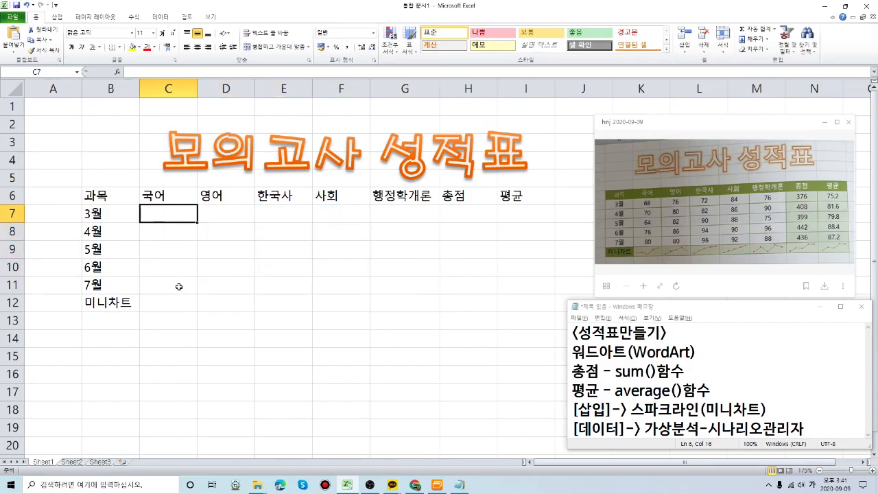
pyautogui.write('68')
pyautogui.press('Tab')
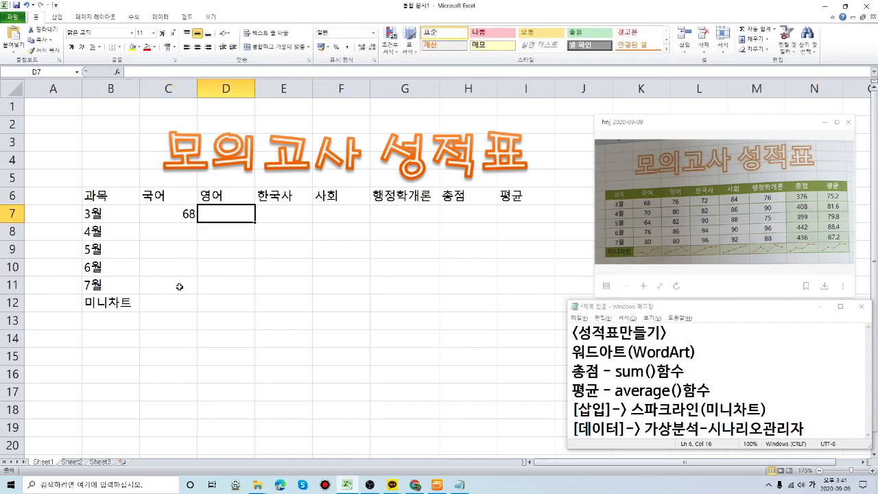
pyautogui.write('76')
pyautogui.press('Tab')
pyautogui.write('72')
pyautogui.press('Tab')
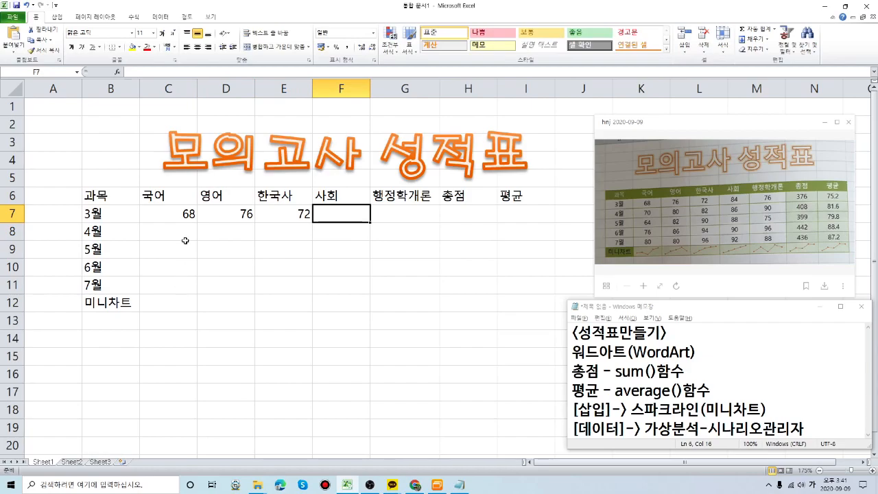
pyautogui.moveTo(181, 214); pyautogui.dragTo(288, 218)
pyautogui.press('Delete')
pyautogui.click(299, 251)
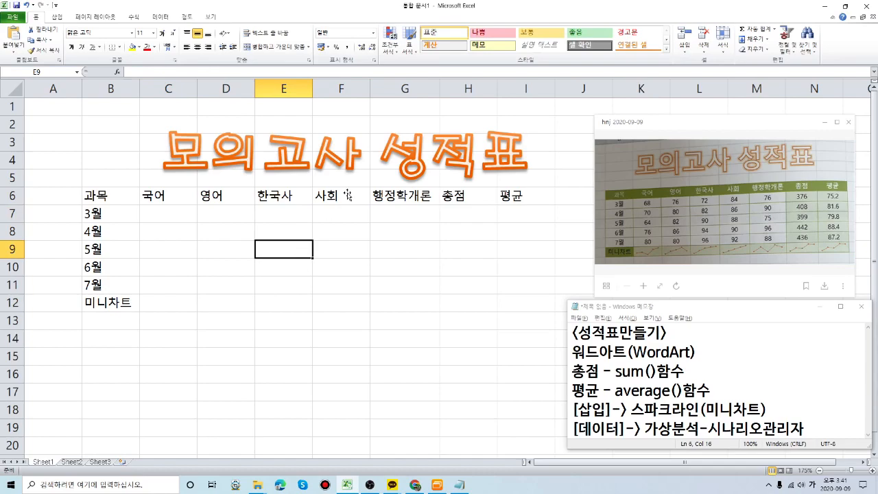
# Enter 68 as the 3월 score for 국어 in cell C7
pyautogui.click(152, 216)
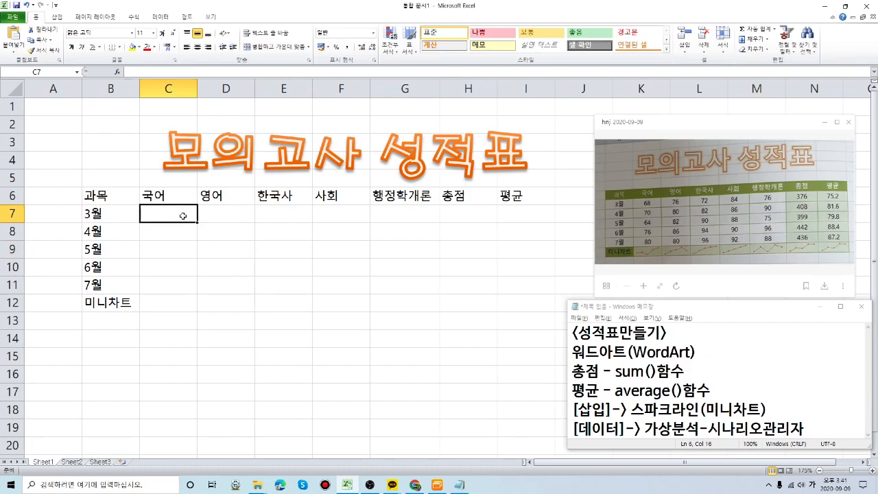
pyautogui.write('68')
pyautogui.press('Return')
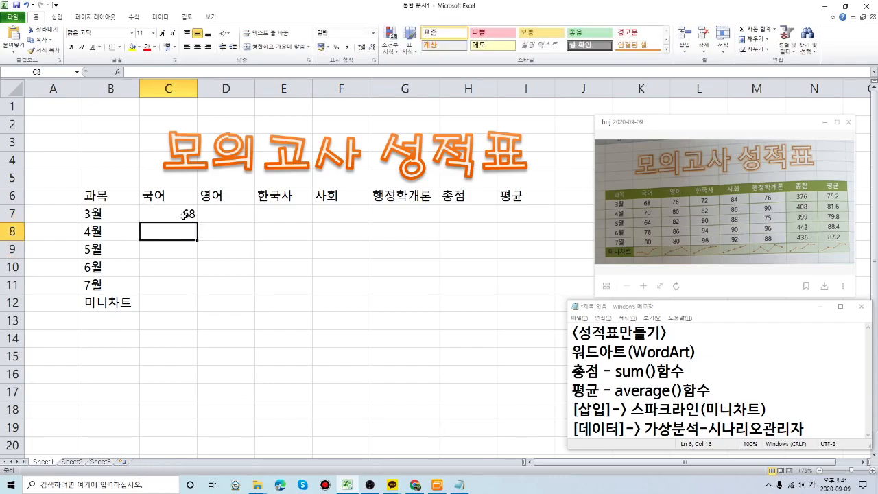
# Fill the remaining 국어 cells C8 to C11 with the sample values 4, 4, 5 and 4
pyautogui.write('4')
pyautogui.press('Return')
pyautogui.write('4')
pyautogui.press('Return')
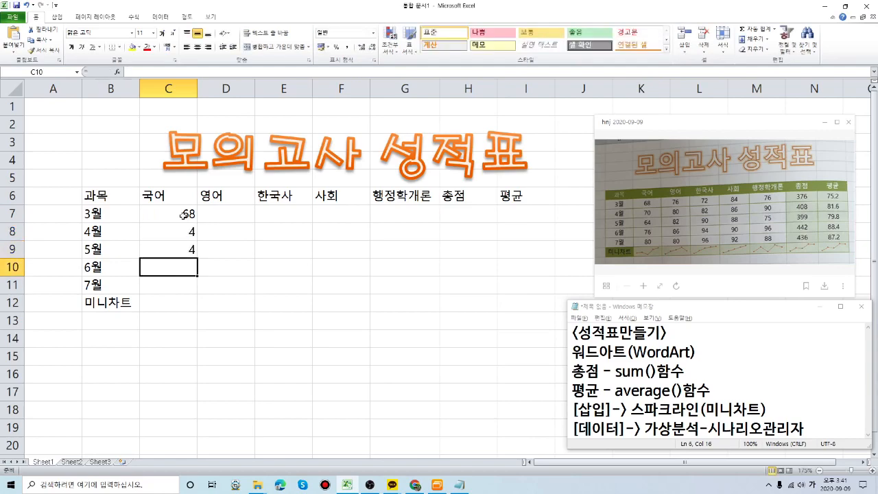
pyautogui.write('5')
pyautogui.press('Return')
pyautogui.write('4')
pyautogui.click(236, 217)
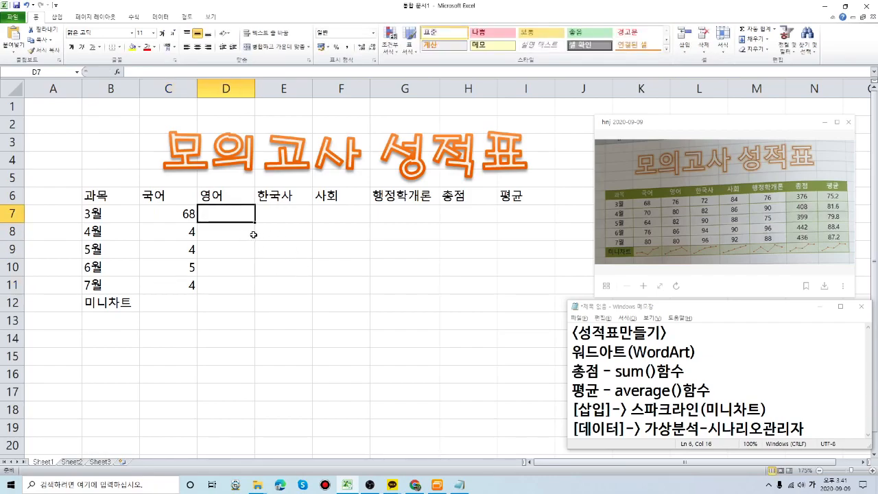
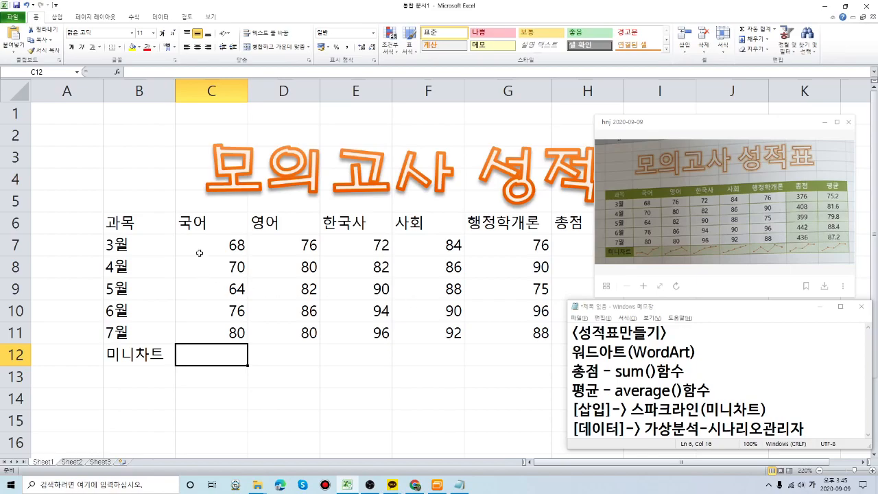
# Zoom the sheet out to 190% so the columns through 평균 fit beside the reference picture
pyautogui.click(202, 250)
pyautogui.click(223, 272)
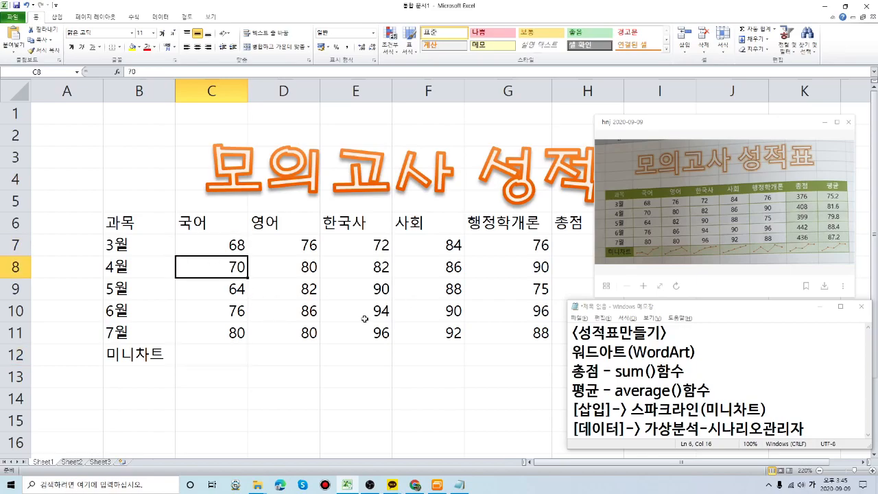
pyautogui.scroll(-2, 394, 326)
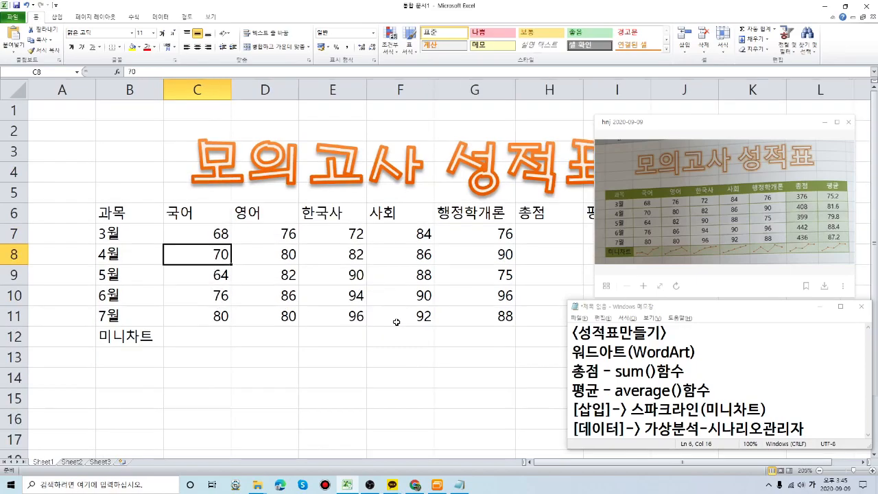
pyautogui.click(204, 283)
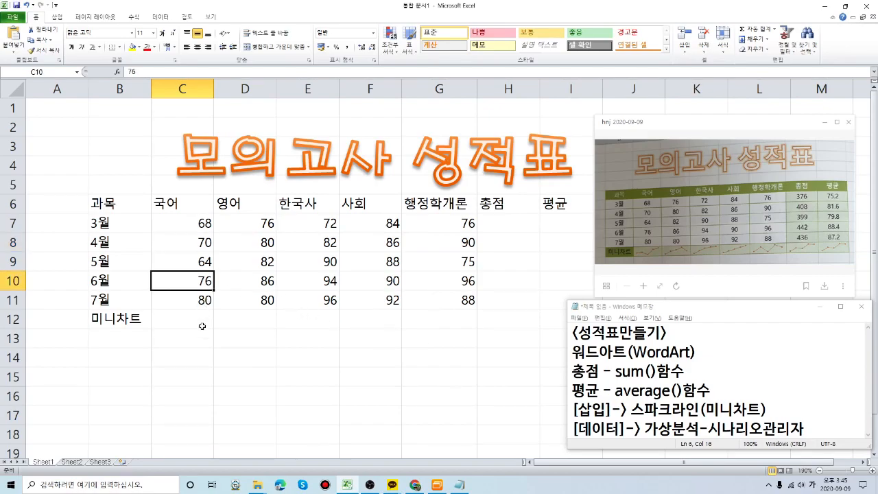
# Look over the empty 미니차트 row and the blank 총점 and 평균 cells of the grade table
pyautogui.click(203, 325)
pyautogui.click(238, 316)
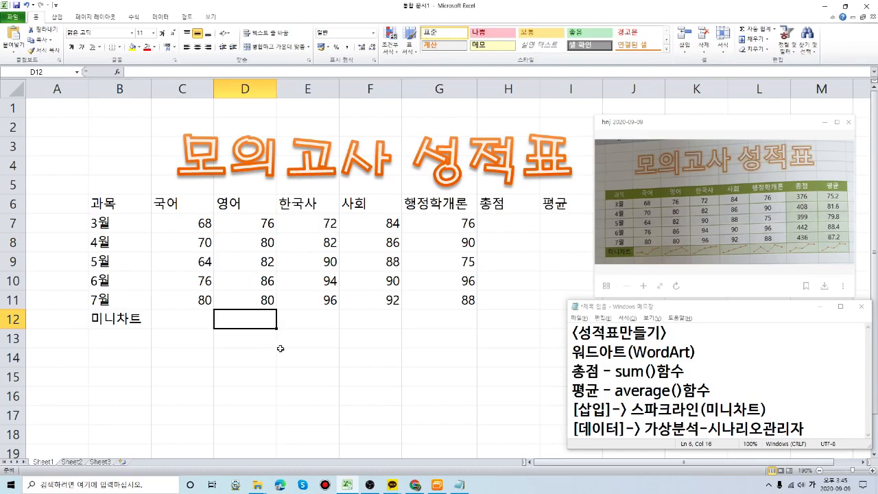
pyautogui.click(403, 341)
pyautogui.click(337, 333)
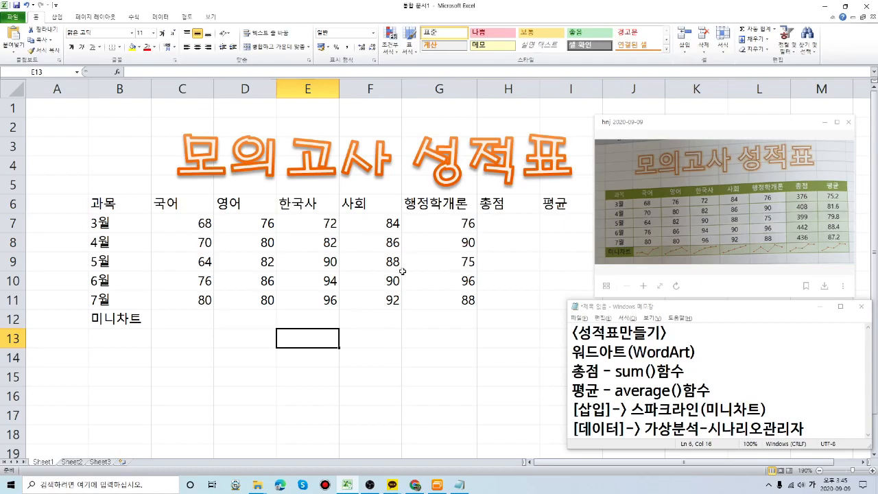
pyautogui.click(511, 225)
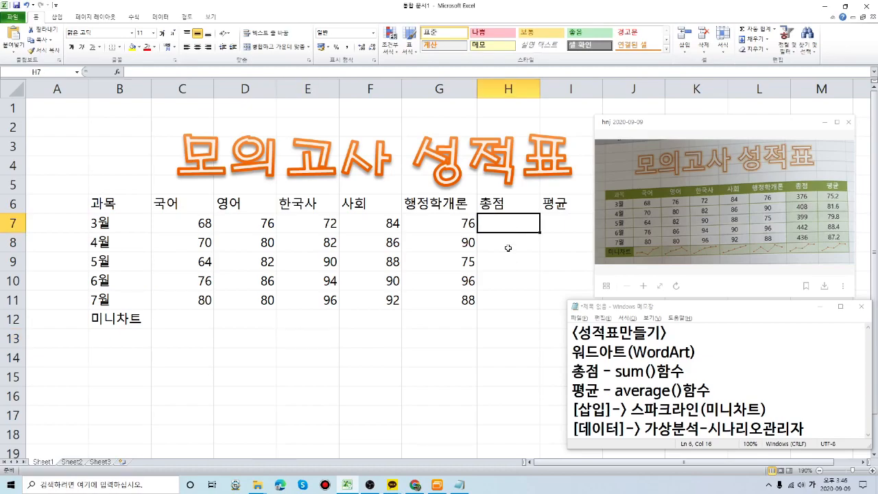
pyautogui.click(510, 280)
pyautogui.click(516, 307)
pyautogui.click(555, 227)
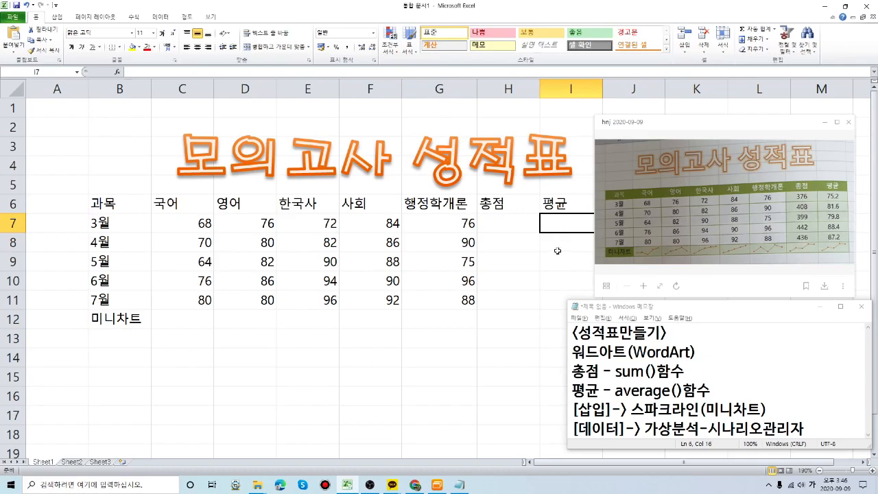
pyautogui.click(558, 254)
pyautogui.click(529, 317)
pyautogui.click(415, 353)
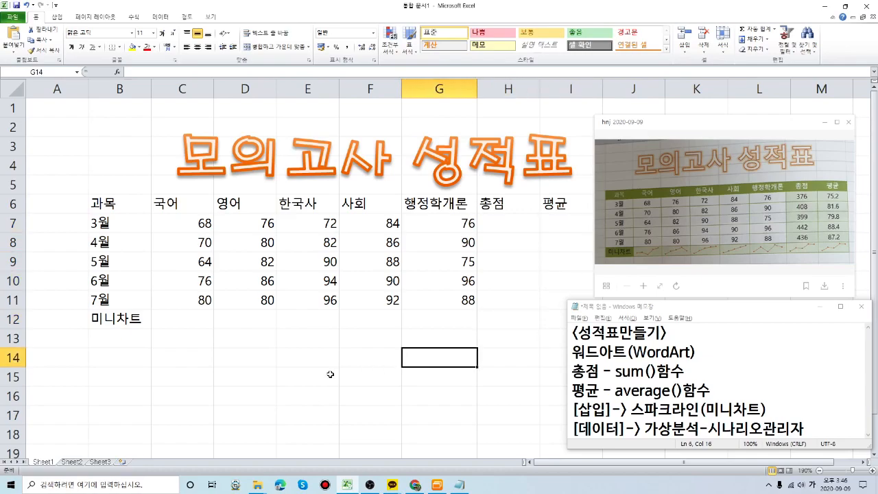
pyautogui.click(330, 374)
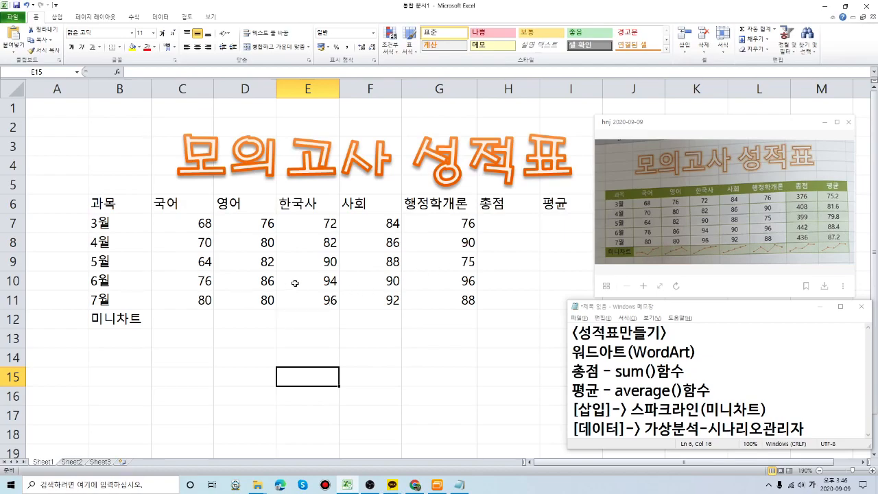
# Select the scores together with the empty 총점 cells (C7:H11) and fill each month's total with AutoSum
pyautogui.click(186, 225)
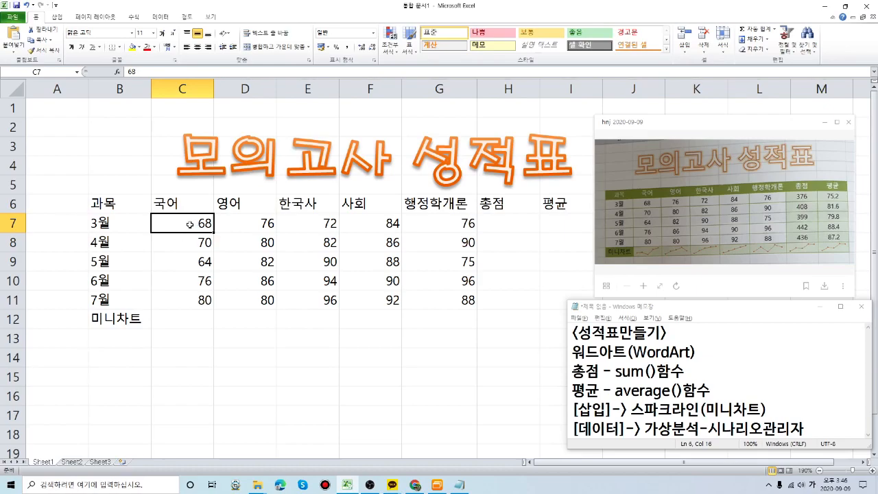
pyautogui.moveTo(207, 223); pyautogui.dragTo(520, 302)
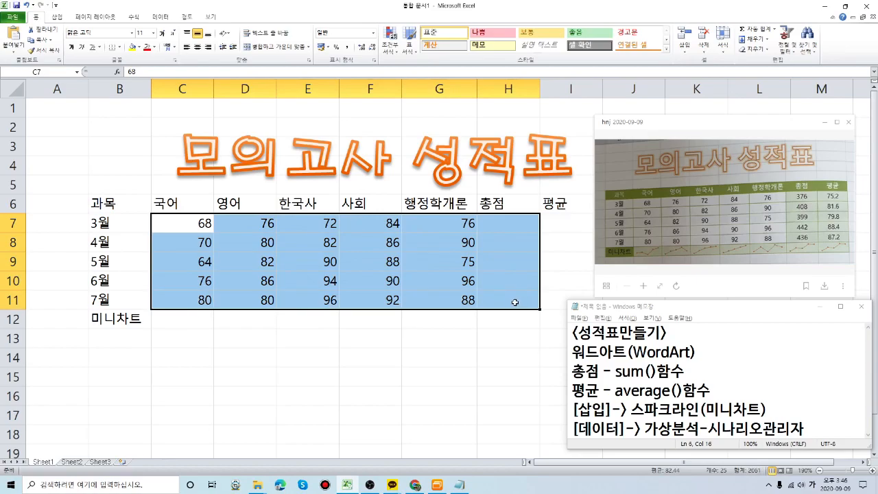
pyautogui.click(463, 336)
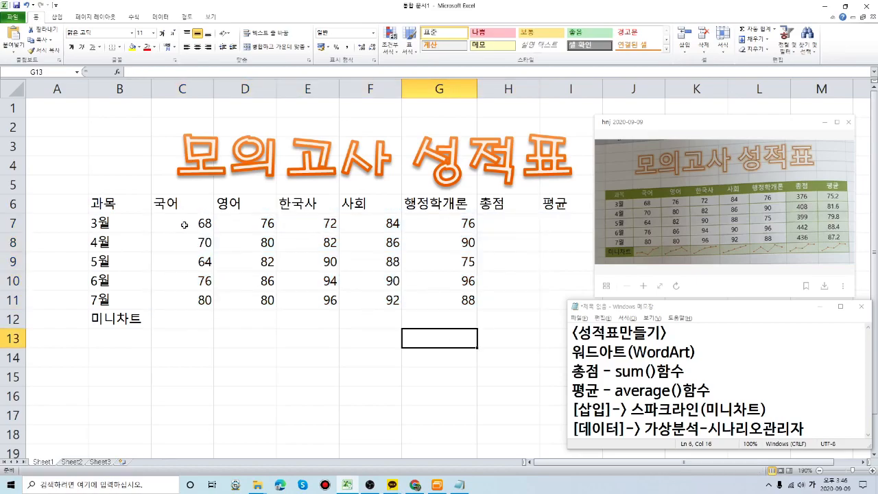
pyautogui.click(184, 223)
pyautogui.moveTo(184, 224); pyautogui.dragTo(455, 301)
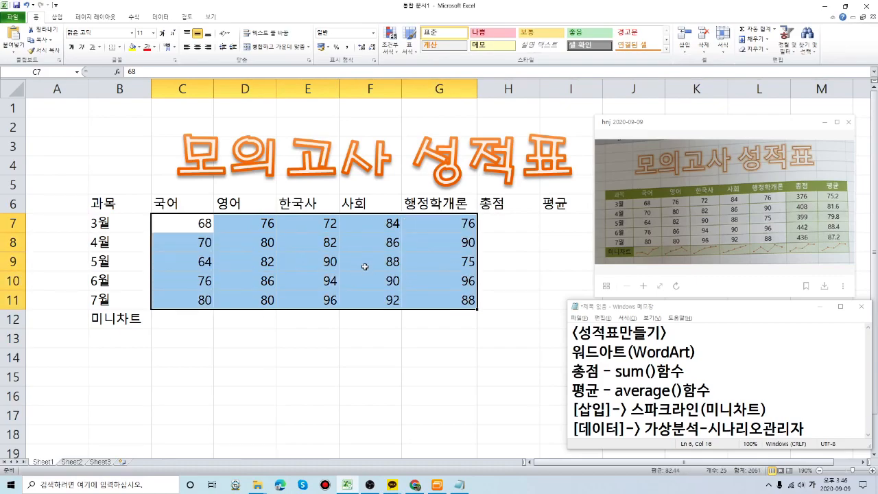
pyautogui.moveTo(180, 229); pyautogui.dragTo(510, 303)
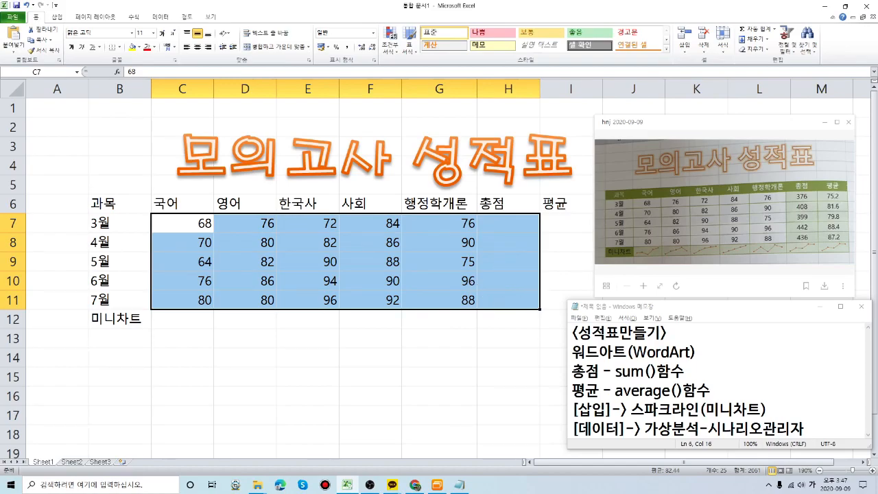
pyautogui.hotkey('alt', 'Tab')
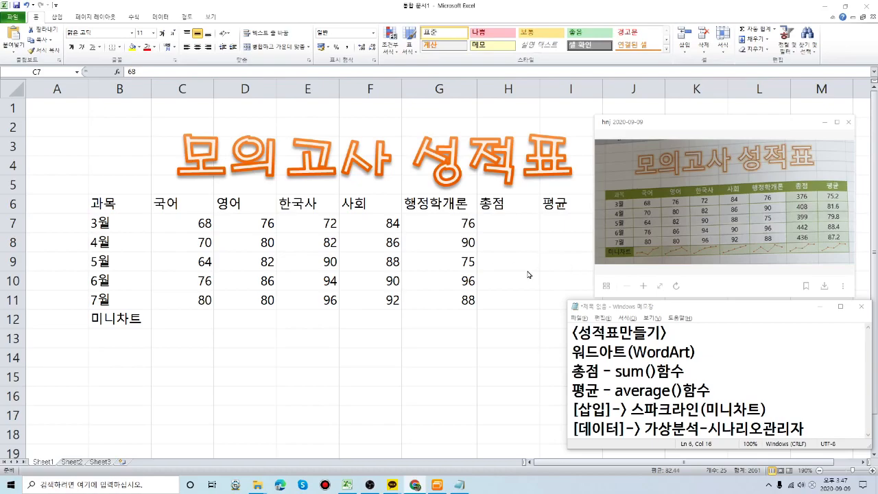
pyautogui.click(186, 222)
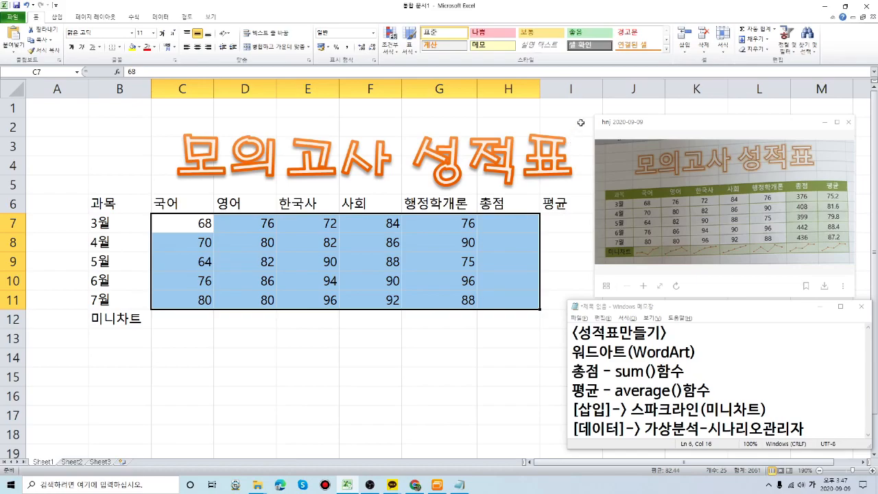
pyautogui.click(38, 21)
pyautogui.press('ctrl')
pyautogui.press('ctrl')
pyautogui.press('ctrl')
pyautogui.press('ctrl')
pyautogui.press('ctrl')
pyautogui.press('ctrl')
pyautogui.press('ctrl')
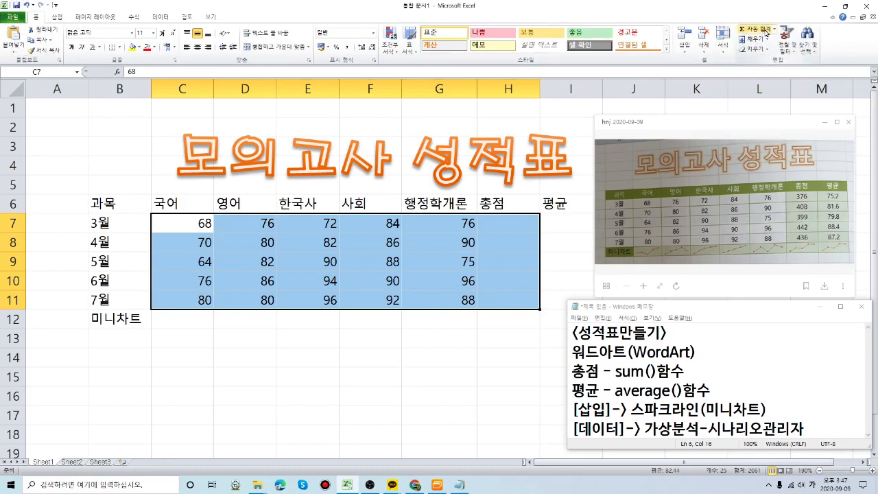
pyautogui.press('ctrl')
pyautogui.press('ctrl')
pyautogui.press('ctrl')
pyautogui.press('ctrl')
pyautogui.press('ctrl')
pyautogui.press('ctrl')
pyautogui.press('ctrl')
pyautogui.press('ctrl')
pyautogui.click(755, 31)
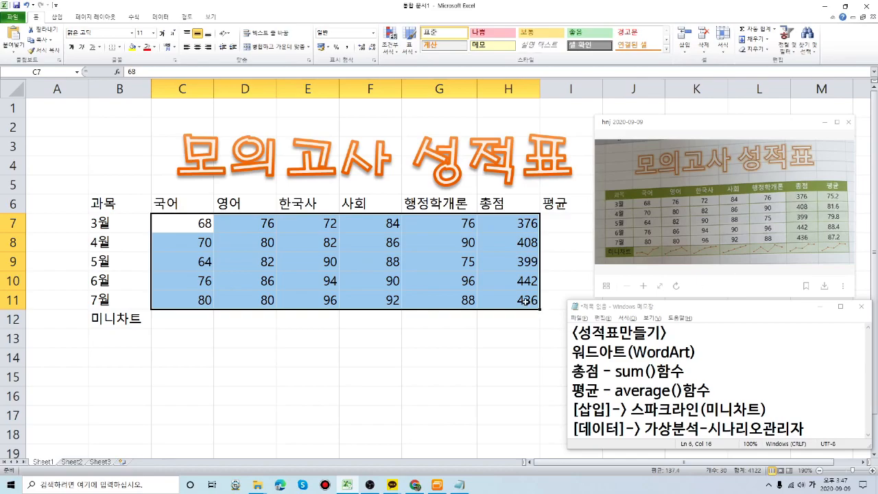
# Inspect the SUM formulas and their cell ranges in the 총점 cells H7, H8 and H9
pyautogui.click(521, 223)
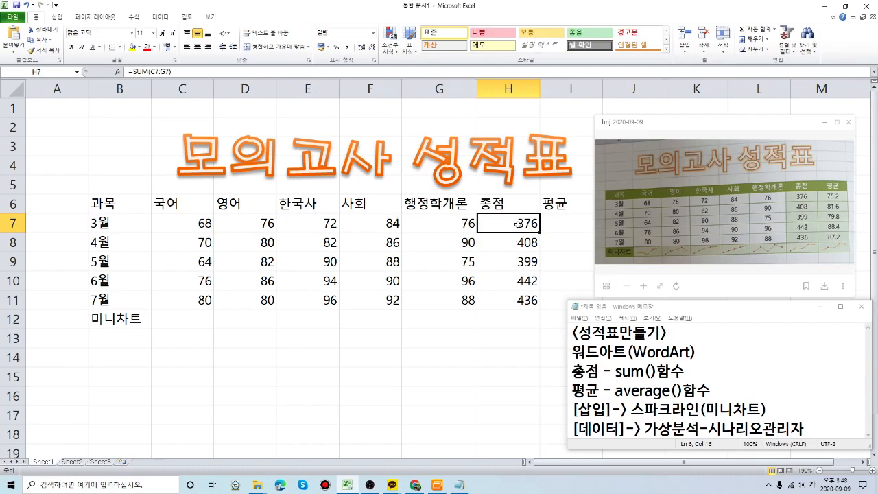
pyautogui.doubleClick(521, 223)
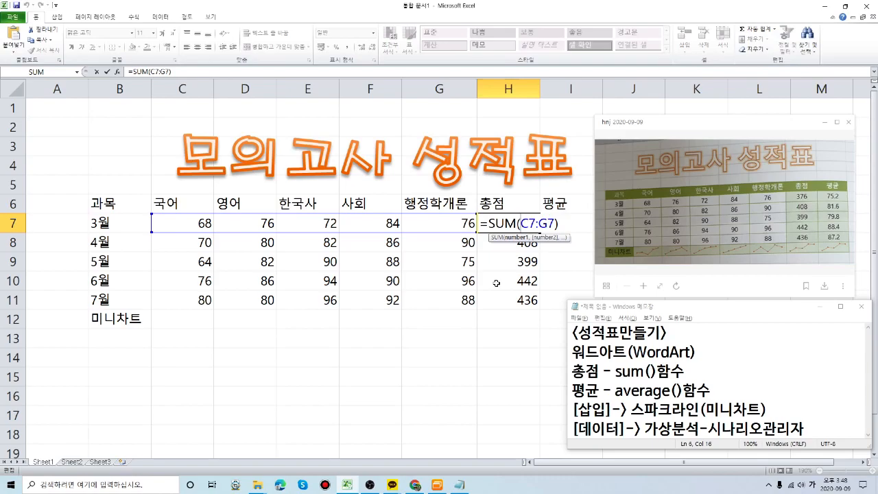
pyautogui.press('Return')
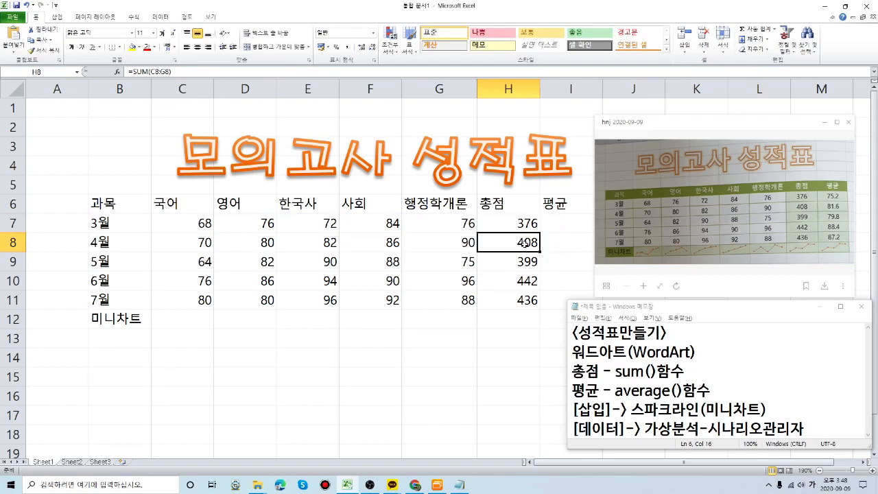
pyautogui.doubleClick(523, 243)
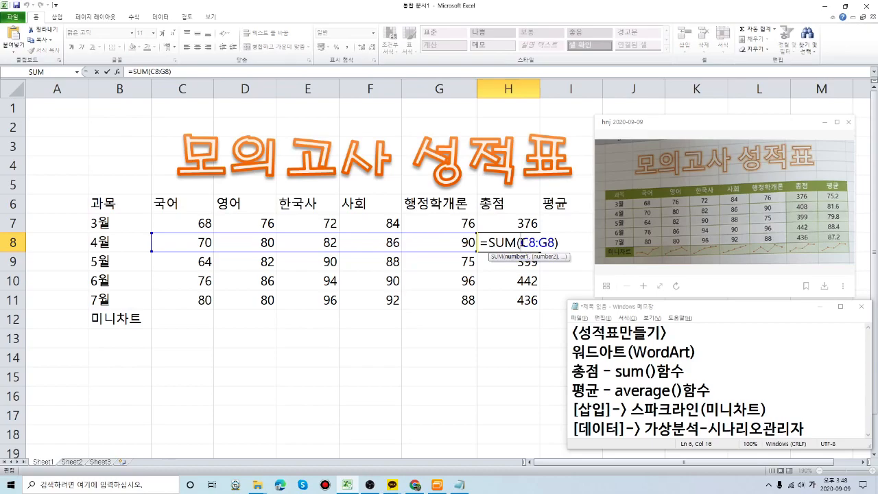
pyautogui.moveTo(521, 242); pyautogui.dragTo(552, 242)
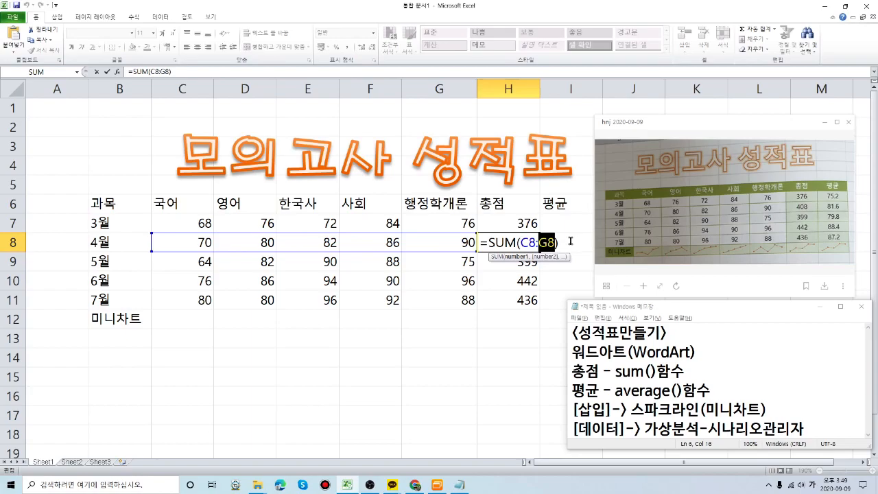
pyautogui.hotkey('ctrl', 'Return')
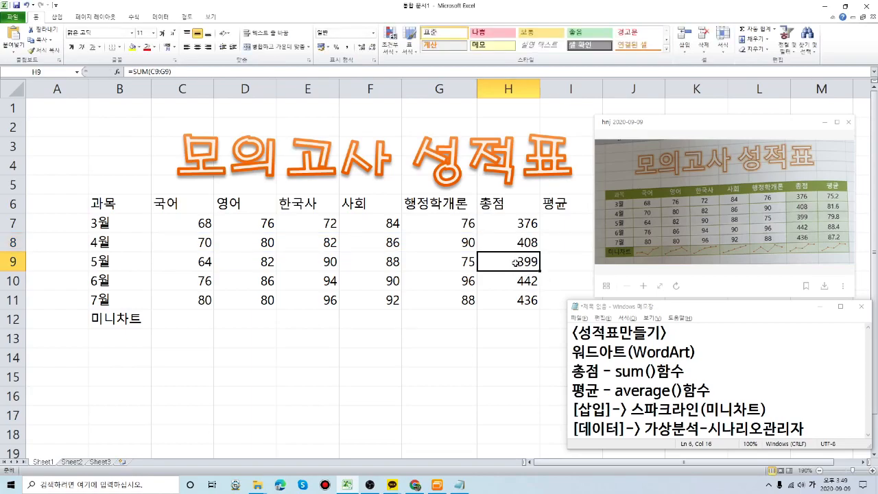
pyautogui.doubleClick(516, 262)
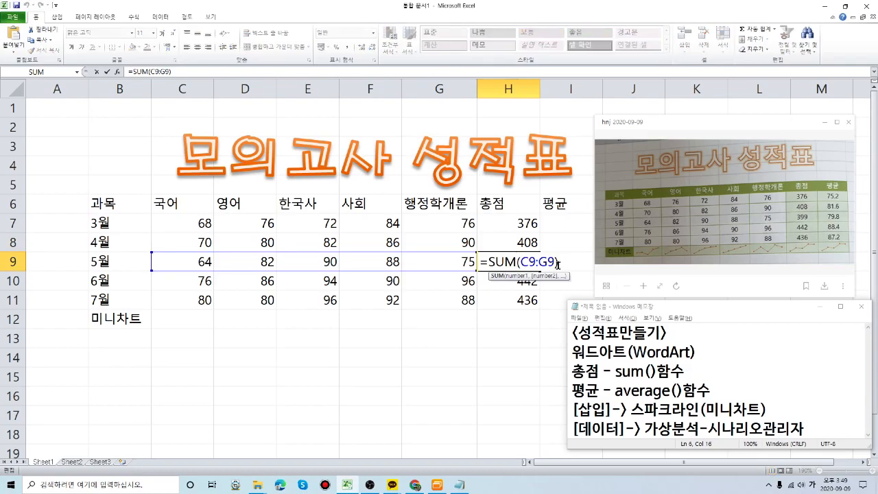
pyautogui.click(444, 261)
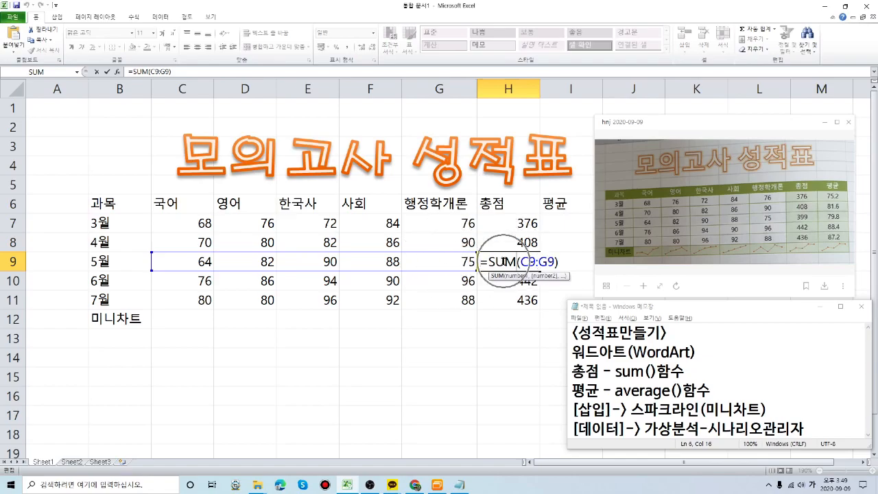
pyautogui.press('Return')
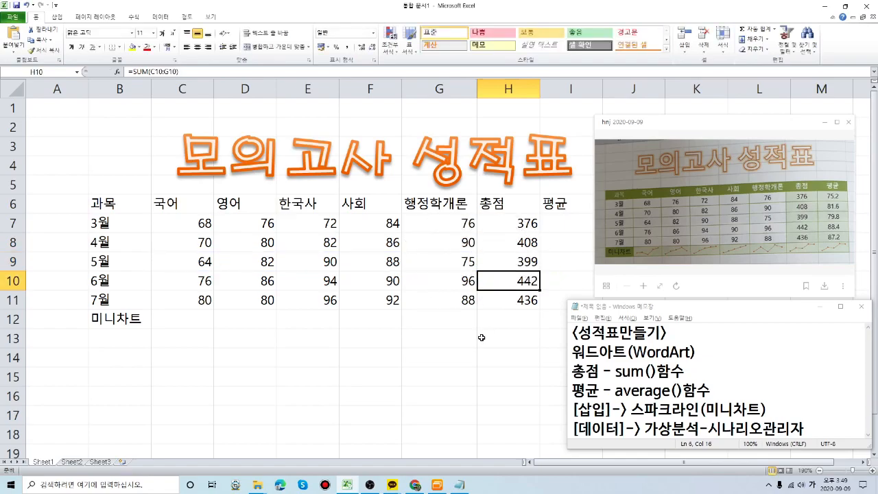
# Clear the monthly totals from the 총점 cells H7:H11
pyautogui.click(504, 224)
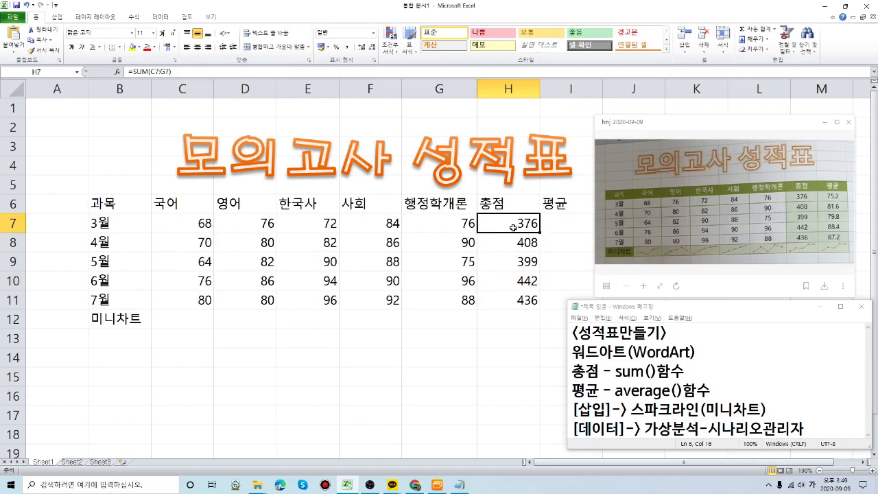
pyautogui.moveTo(508, 223); pyautogui.dragTo(514, 301)
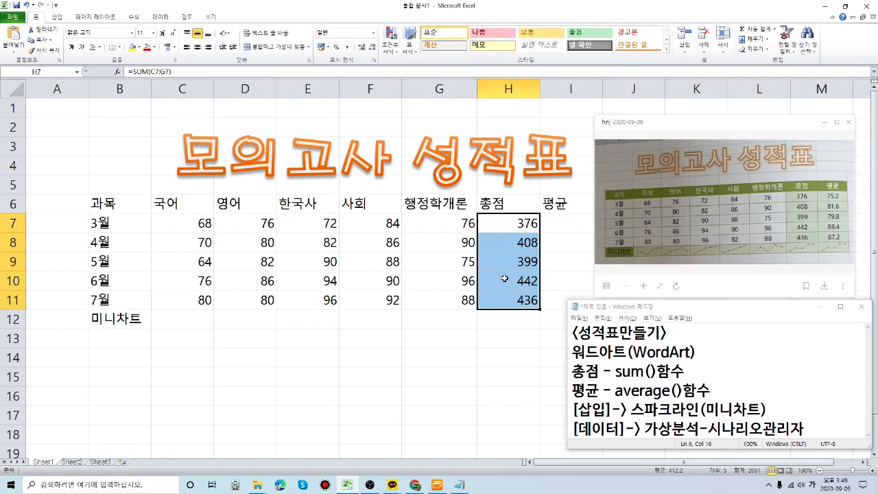
pyautogui.press('Delete')
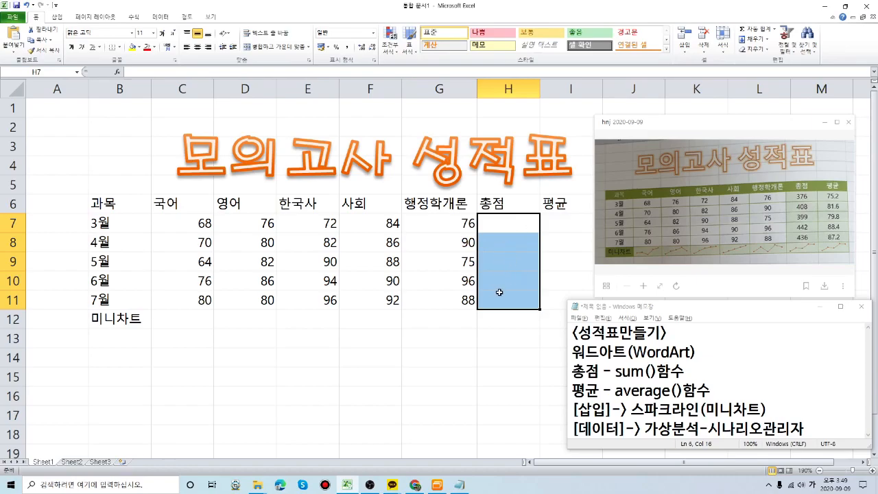
# Refill the 총점 cells H7:H11 by applying AutoSum to C7:H11, and clear them once more
pyautogui.click(495, 224)
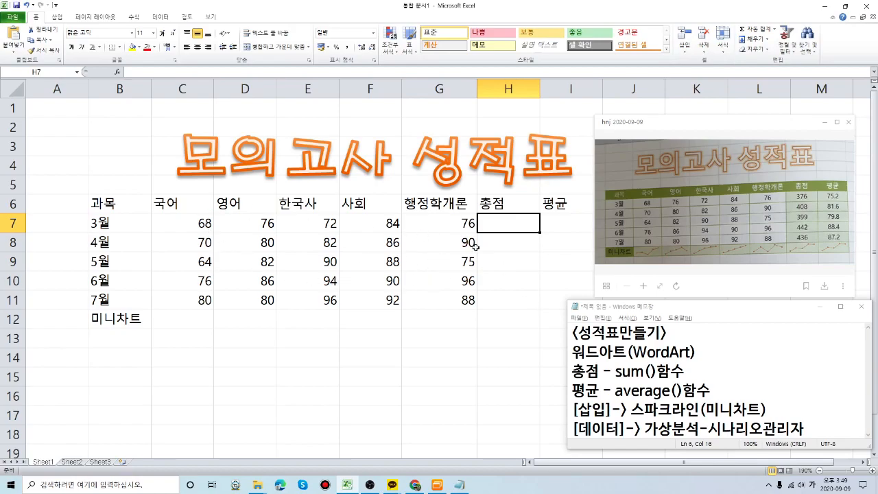
pyautogui.click(182, 225)
pyautogui.moveTo(187, 226); pyautogui.dragTo(515, 306)
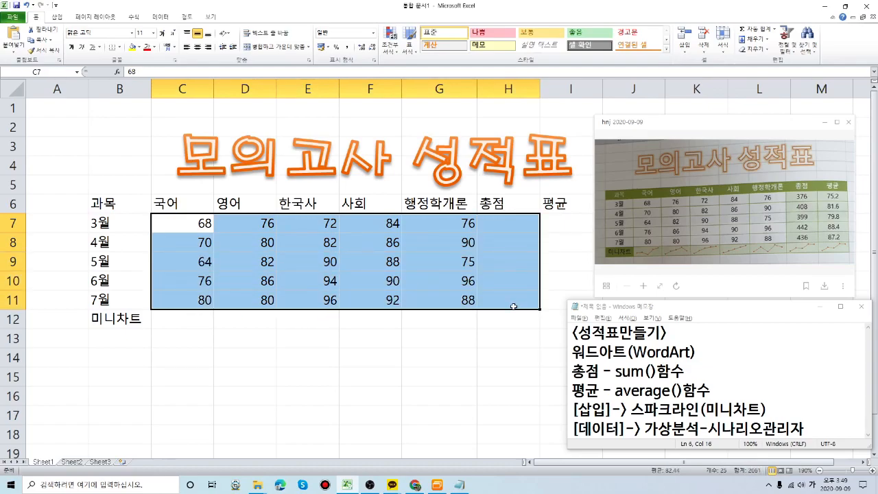
pyautogui.click(753, 30)
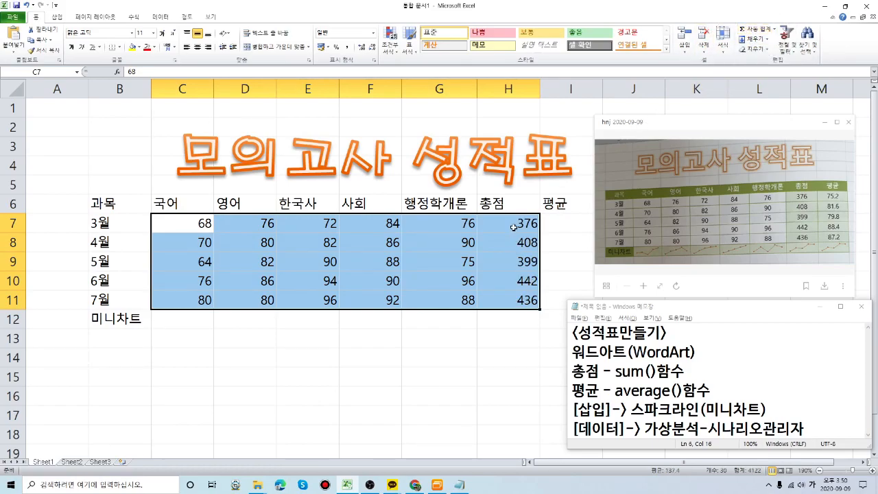
pyautogui.moveTo(513, 228); pyautogui.dragTo(525, 302)
pyautogui.press('Delete')
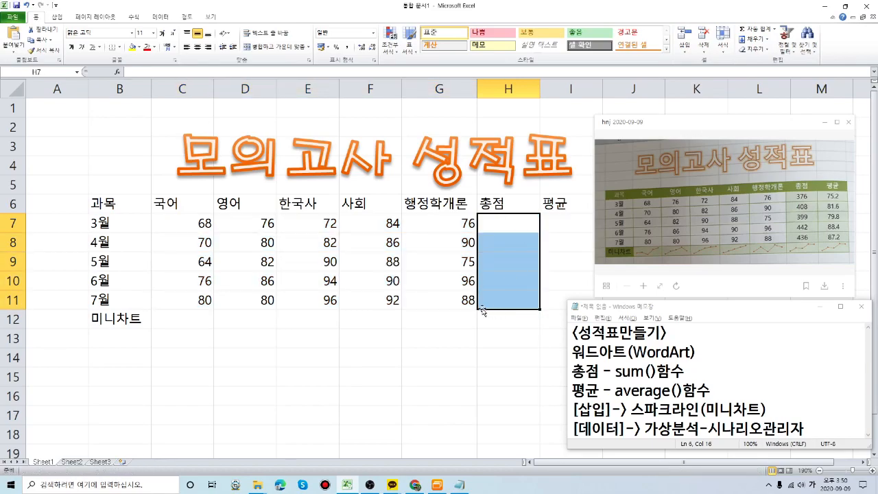
# Apply AutoSum to only the score range C7:G11 to put each subject's total in row 12, and check the summed cells
pyautogui.moveTo(182, 225); pyautogui.dragTo(447, 302)
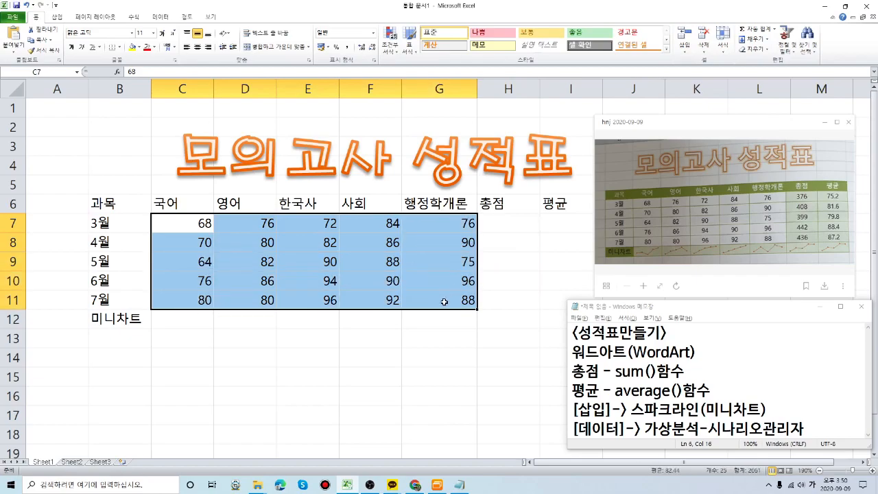
pyautogui.moveTo(182, 221); pyautogui.dragTo(446, 302)
pyautogui.click(182, 228)
pyautogui.moveTo(182, 228); pyautogui.dragTo(455, 302)
pyautogui.click(756, 30)
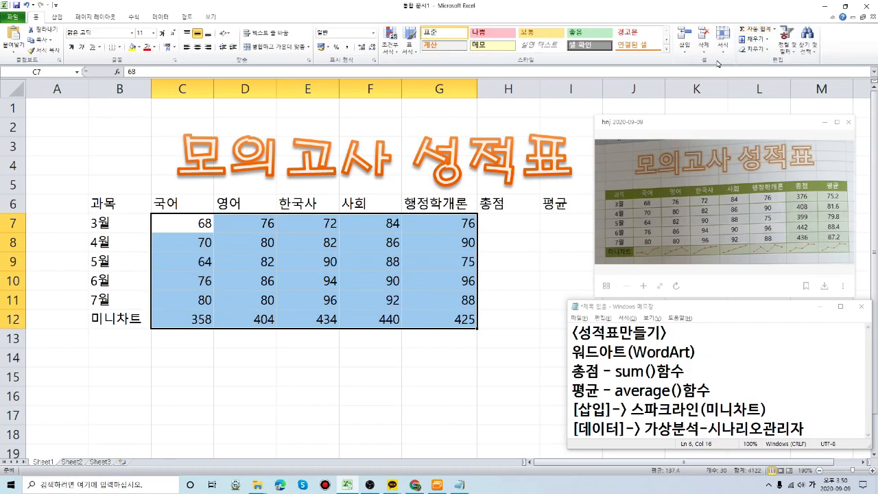
pyautogui.moveTo(186, 321); pyautogui.dragTo(450, 322)
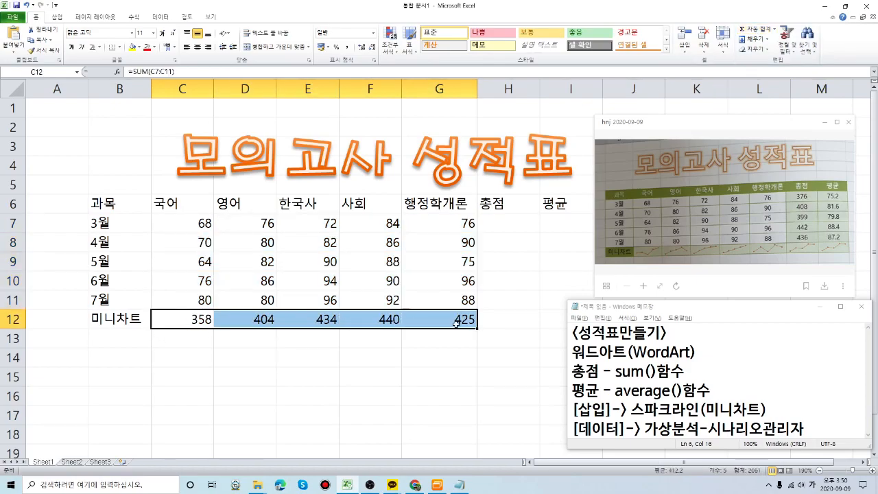
pyautogui.moveTo(165, 223); pyautogui.dragTo(169, 297)
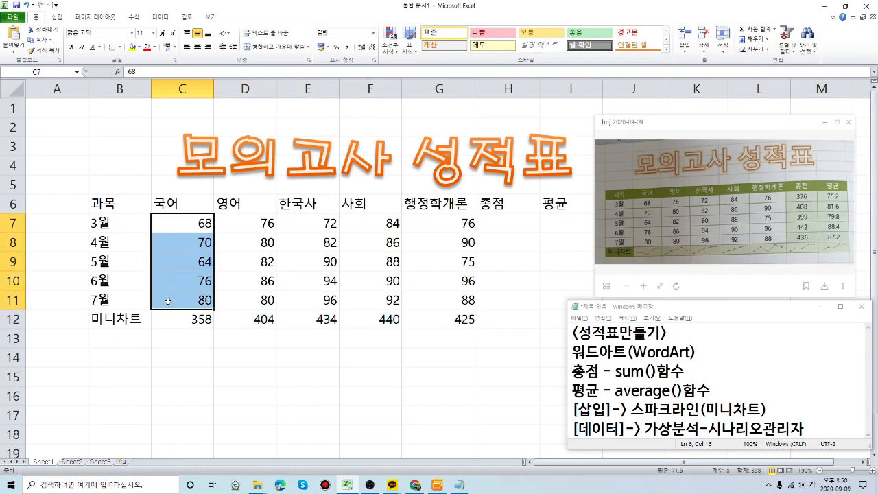
# Check the 영어 scores against their sum in D12, and clear the subject totals from C12:G12
pyautogui.click(184, 324)
pyautogui.moveTo(244, 223); pyautogui.dragTo(244, 302)
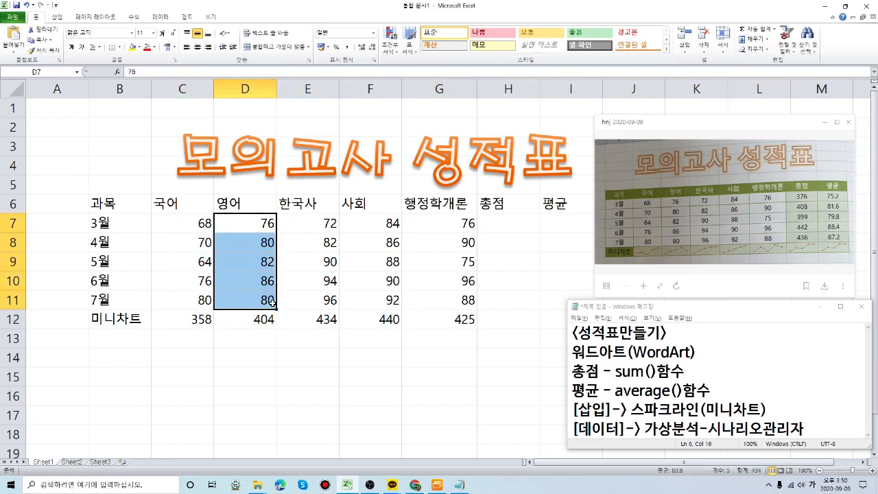
pyautogui.click(264, 319)
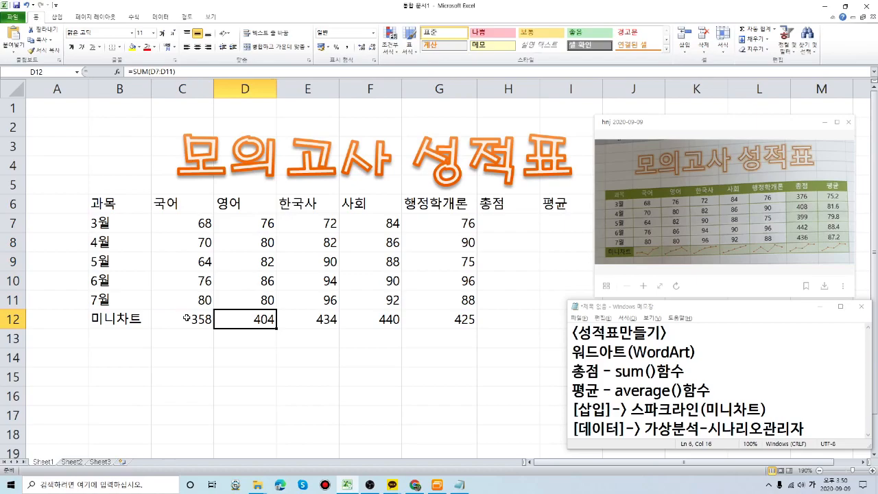
pyautogui.moveTo(186, 317); pyautogui.dragTo(417, 321)
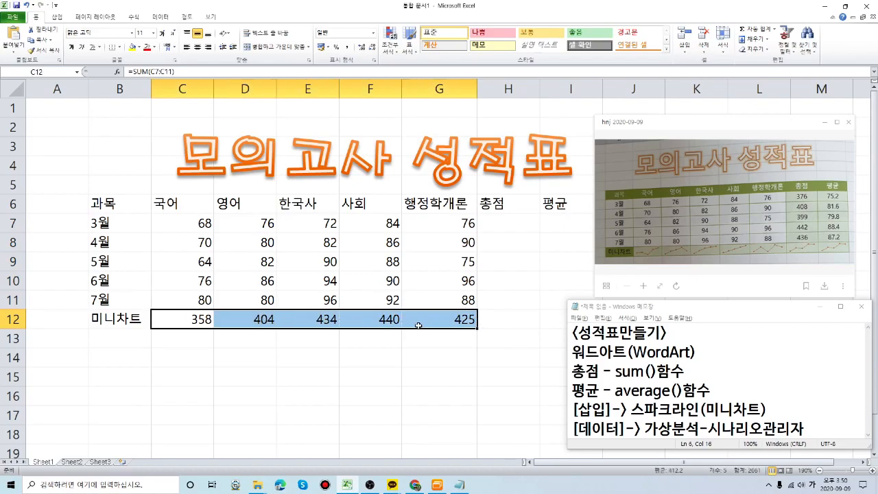
pyautogui.press('Delete')
pyautogui.click(419, 381)
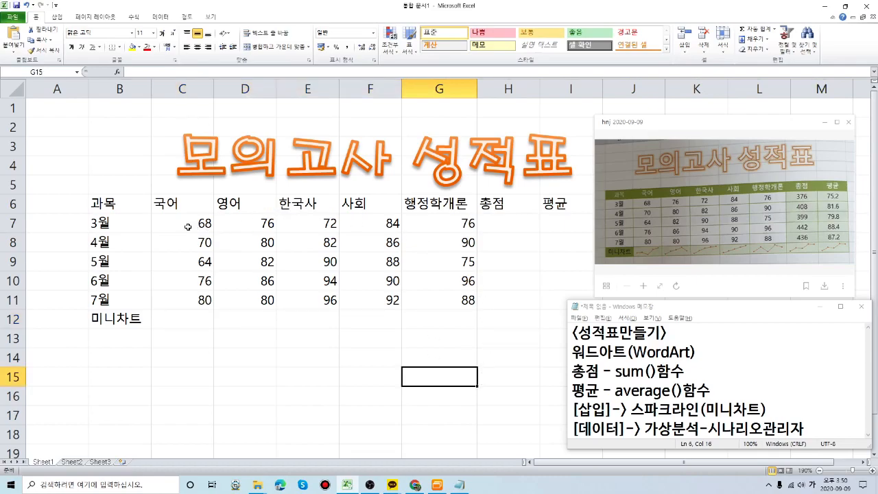
# Apply AutoSum to C7:H11, including the empty 총점 column, to fill the monthly totals in H7:H11
pyautogui.click(516, 259)
pyautogui.moveTo(505, 224); pyautogui.dragTo(505, 306)
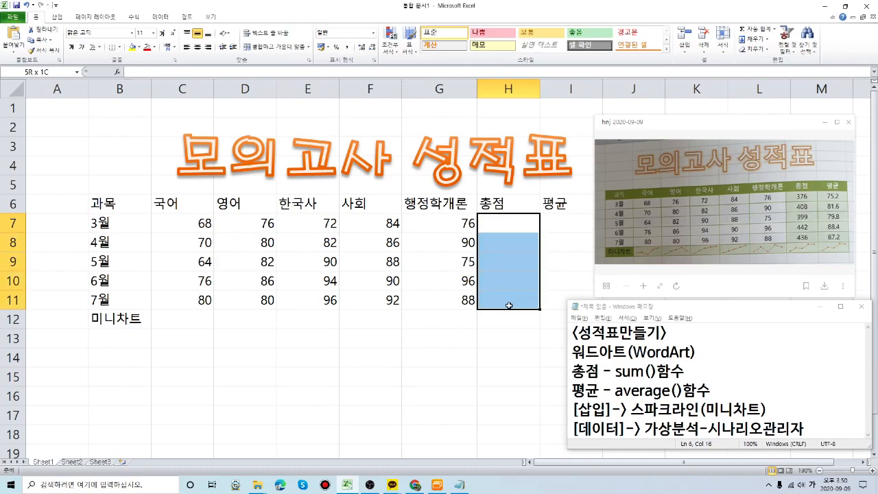
pyautogui.moveTo(511, 225); pyautogui.dragTo(519, 299)
pyautogui.click(192, 226)
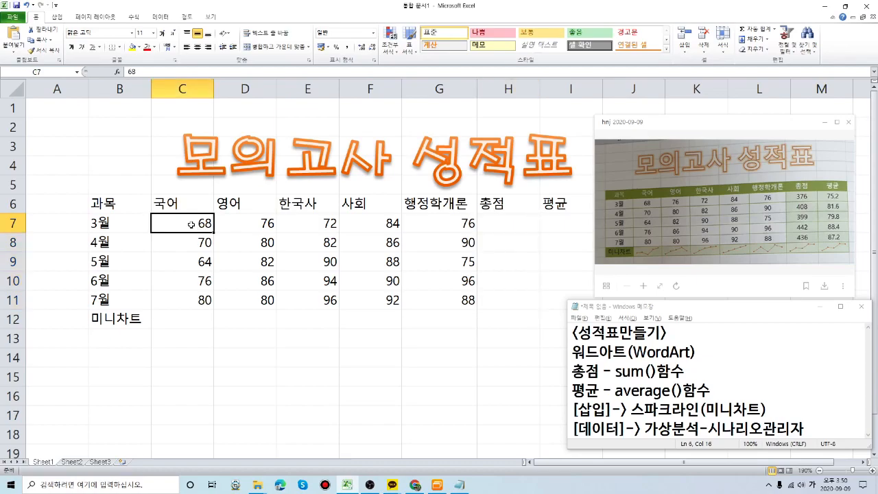
pyautogui.moveTo(195, 224); pyautogui.dragTo(499, 306)
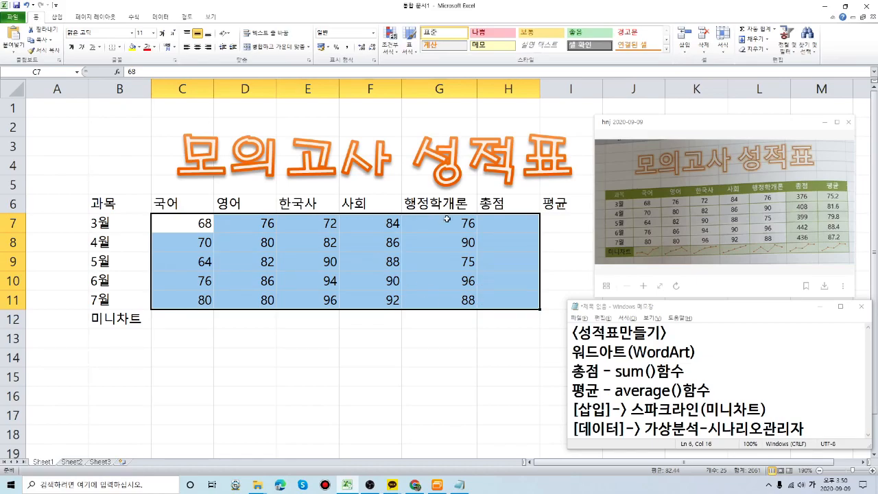
pyautogui.click(757, 31)
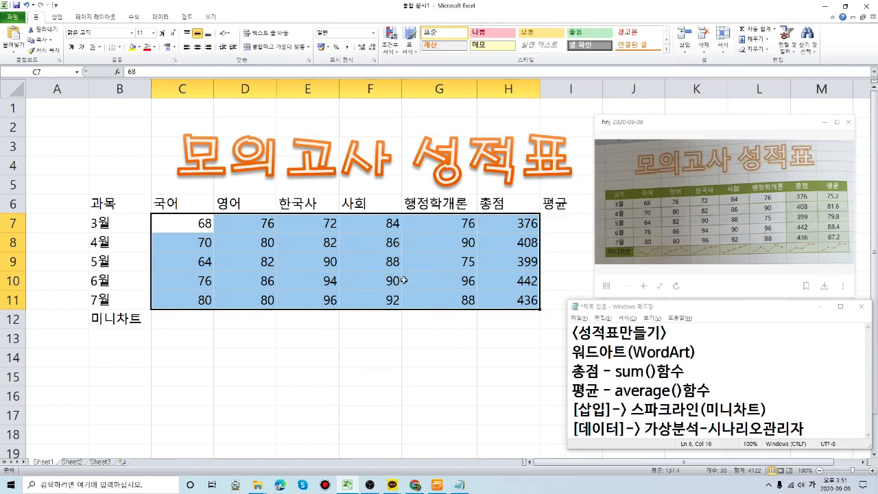
# Bring the whole 평균 column into view and move the Notepad notes window clear of it
pyautogui.click(561, 225)
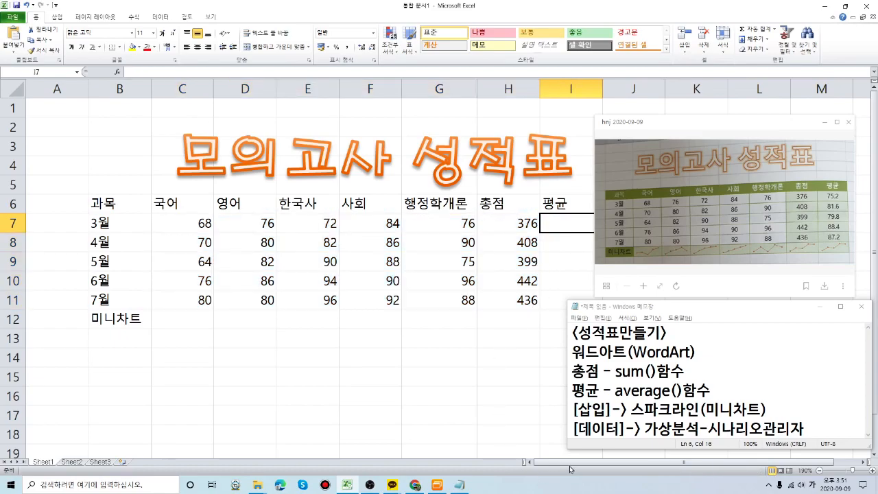
pyautogui.moveTo(570, 468); pyautogui.dragTo(592, 469)
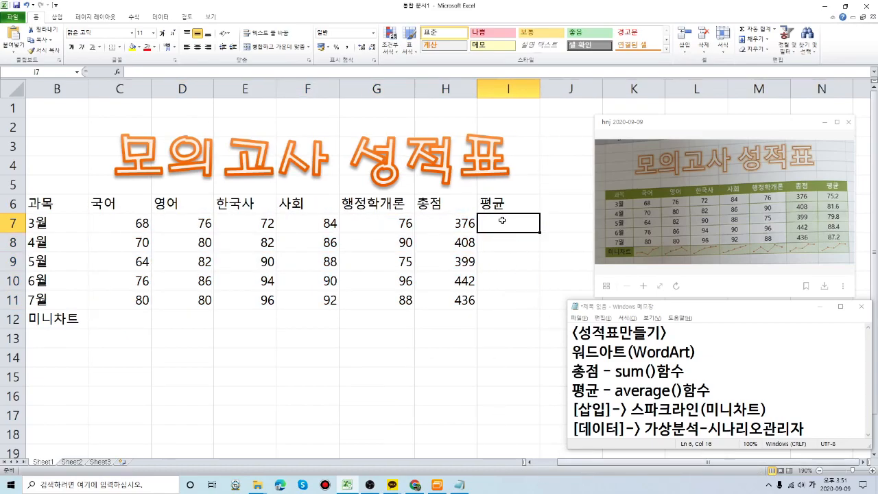
pyautogui.click(504, 269)
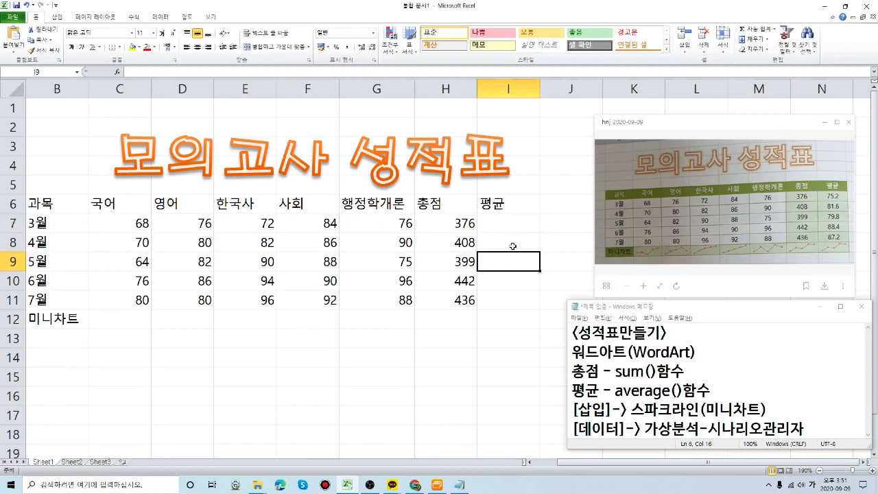
pyautogui.keyDown('ctrl'); pyautogui.scroll(1, 506, 227); pyautogui.keyUp('ctrl')
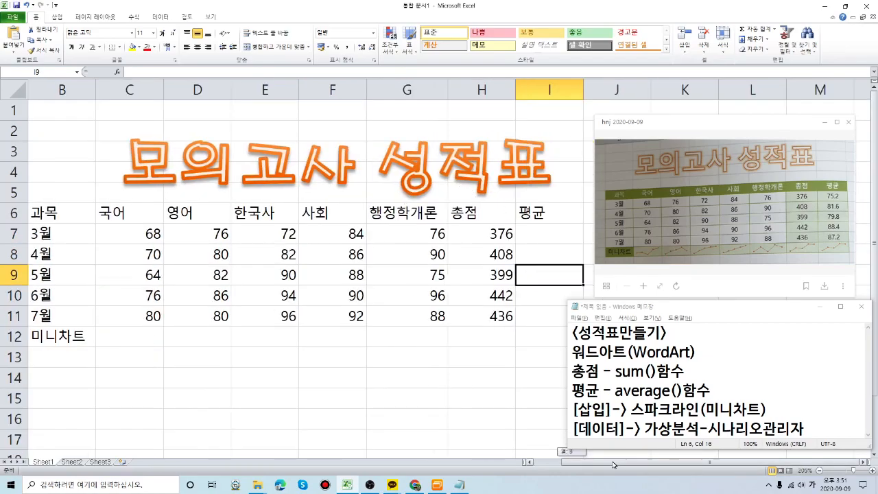
pyautogui.click(561, 251)
pyautogui.click(560, 237)
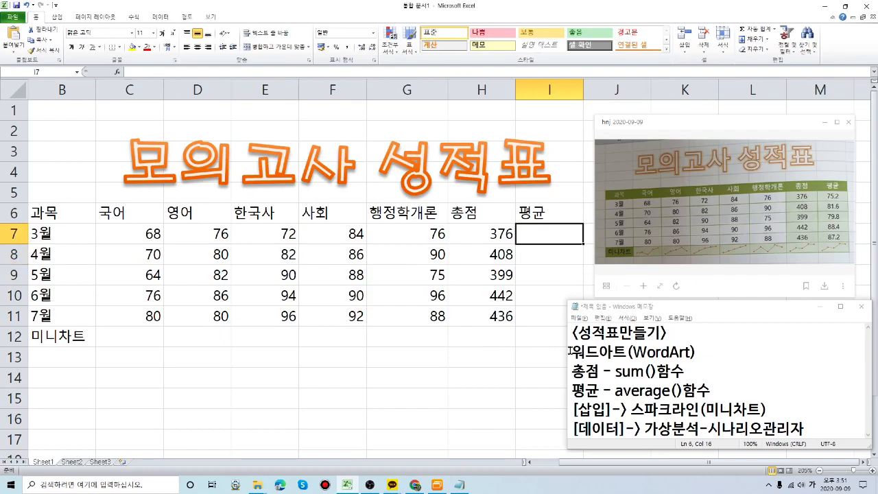
pyautogui.moveTo(565, 351); pyautogui.dragTo(617, 381)
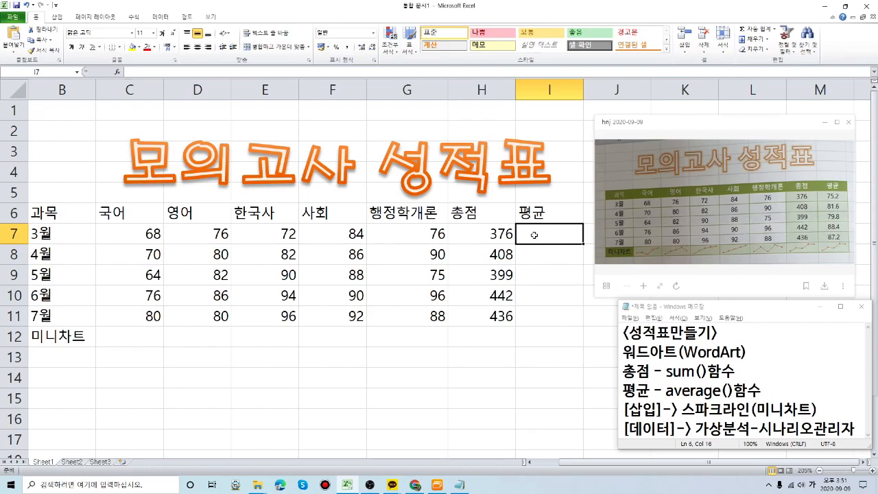
pyautogui.press('ctrl')
pyautogui.press('ctrl')
pyautogui.press('ctrl')
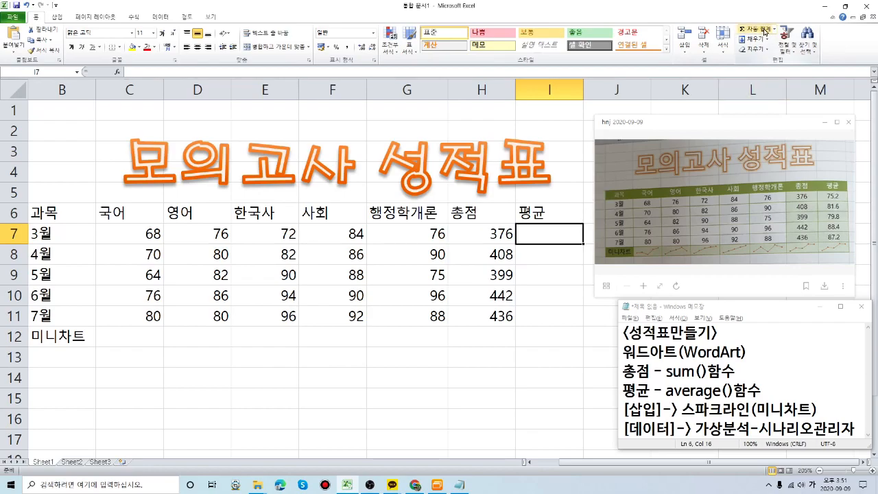
pyautogui.press('ctrl')
pyautogui.press('ctrl')
pyautogui.press('ctrl')
pyautogui.press('ctrl')
pyautogui.press('ctrl')
pyautogui.press('ctrl')
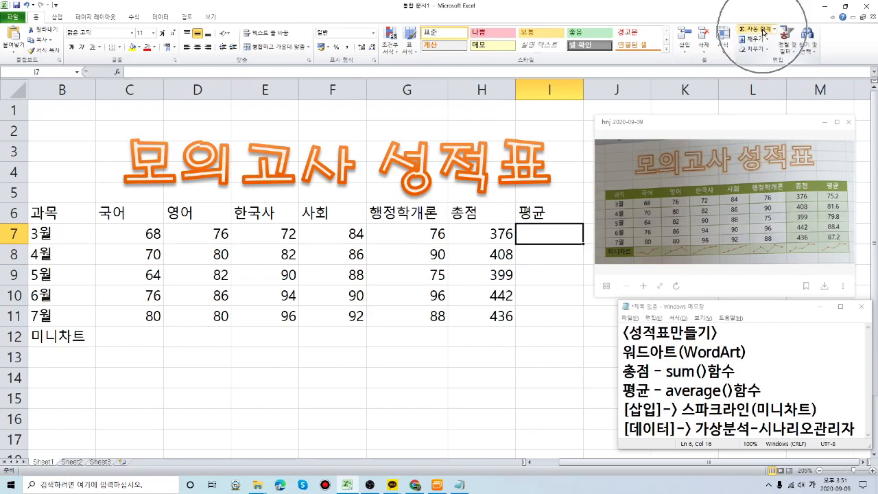
pyautogui.press('ctrl')
pyautogui.press('ctrl')
pyautogui.press('ctrl')
pyautogui.press('ctrl')
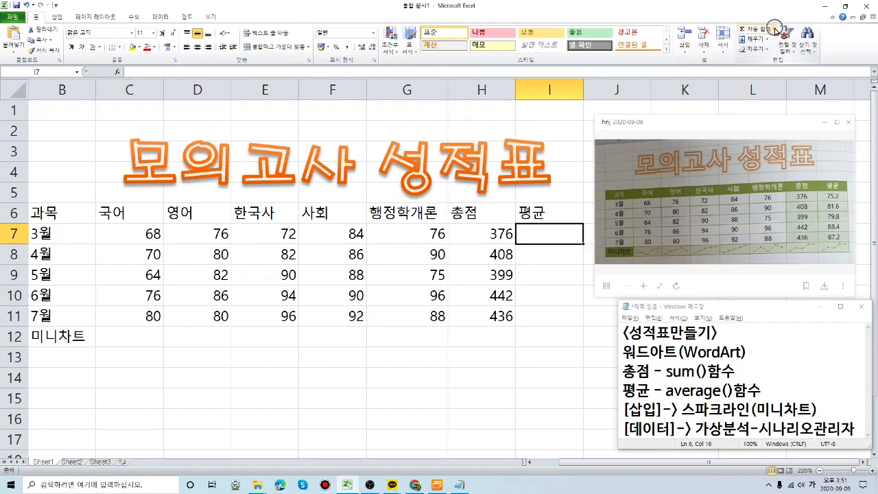
# Average the 3월 scores C7:G7 in cell I7 with the AutoSum average function, moving the reference image away from the formula
pyautogui.click(776, 30)
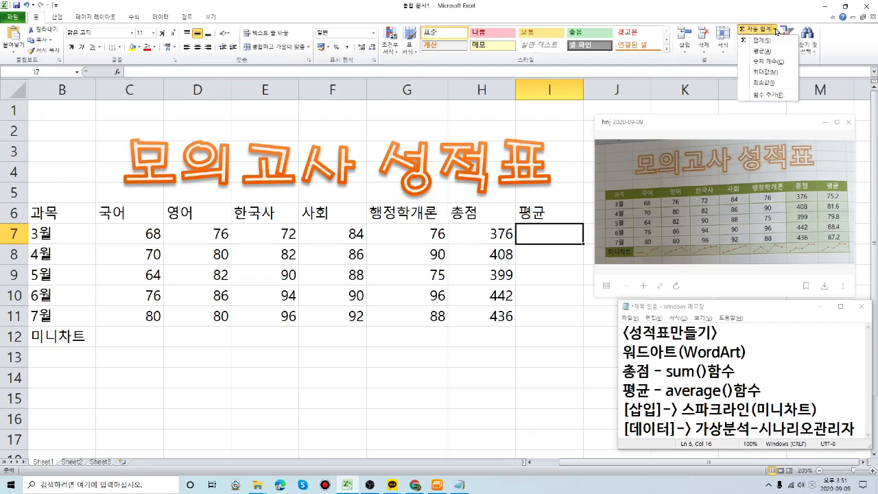
pyautogui.press('ctrl')
pyautogui.press('ctrl')
pyautogui.press('ctrl')
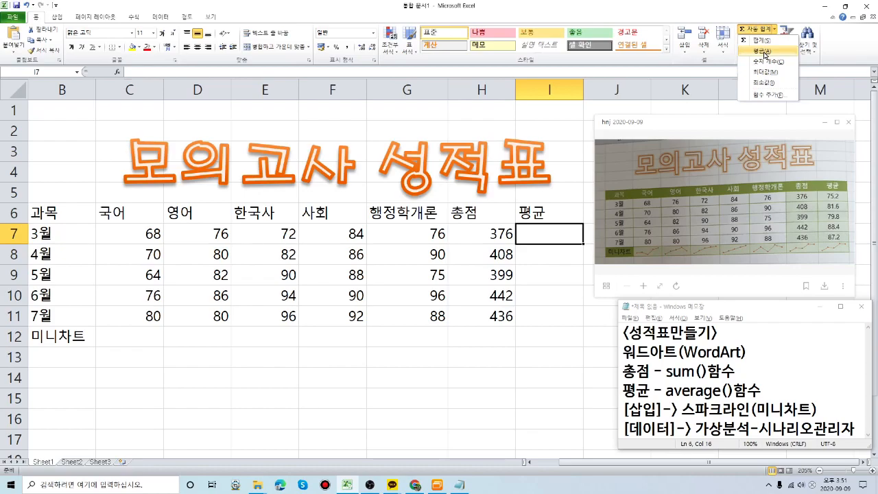
pyautogui.click(764, 51)
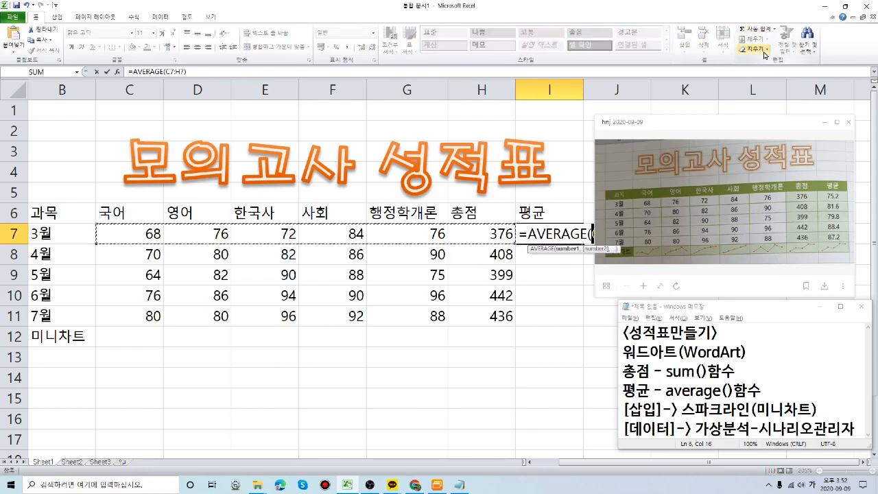
pyautogui.moveTo(725, 130); pyautogui.dragTo(492, 350)
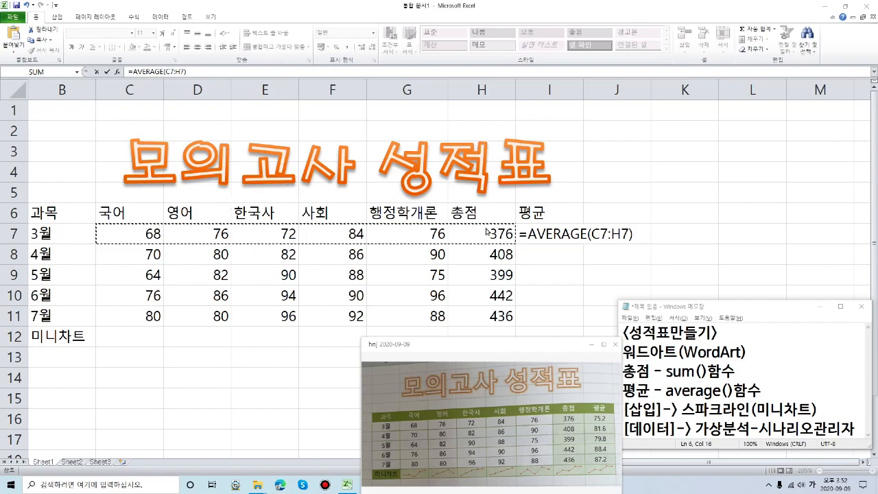
pyautogui.click(140, 235)
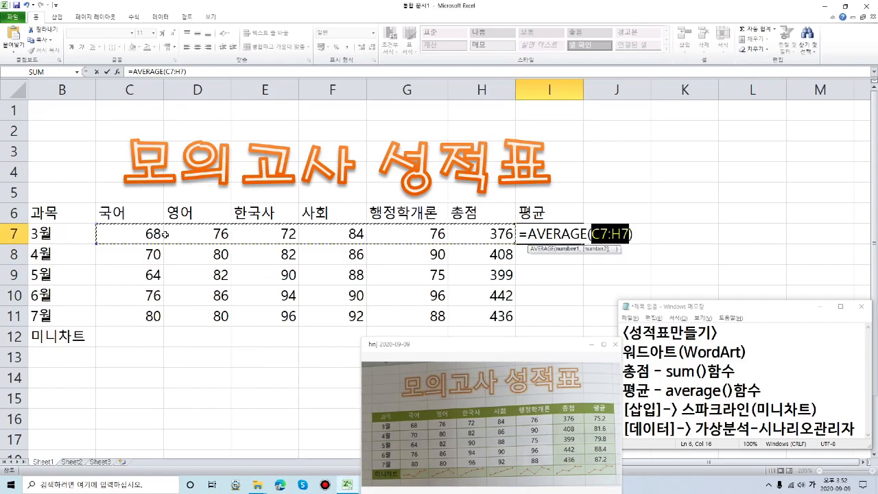
pyautogui.moveTo(156, 234); pyautogui.dragTo(425, 232)
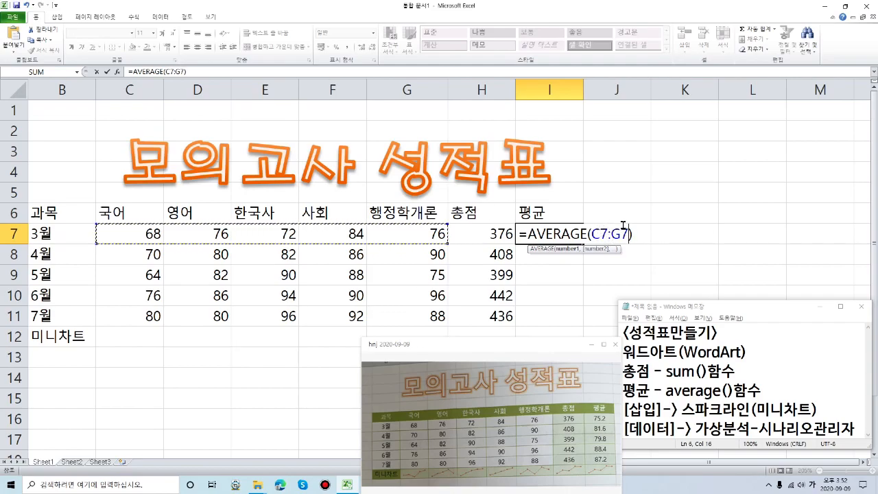
pyautogui.moveTo(113, 234); pyautogui.dragTo(407, 233)
pyautogui.press('Return')
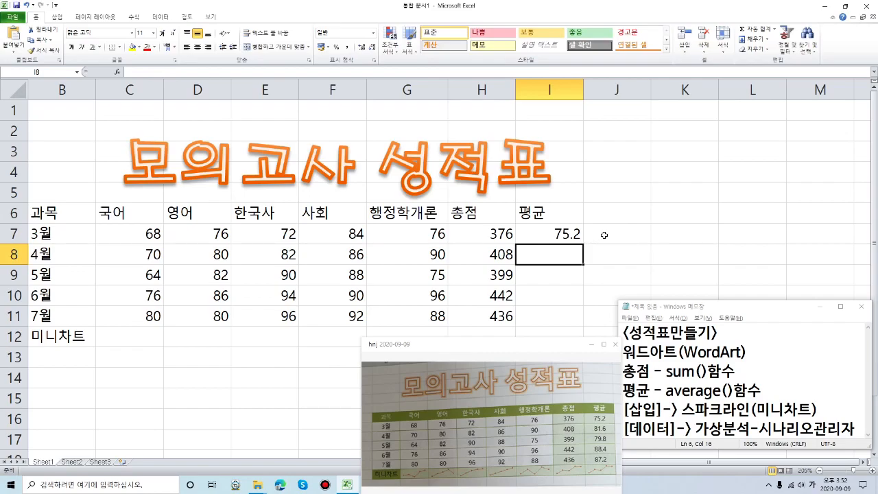
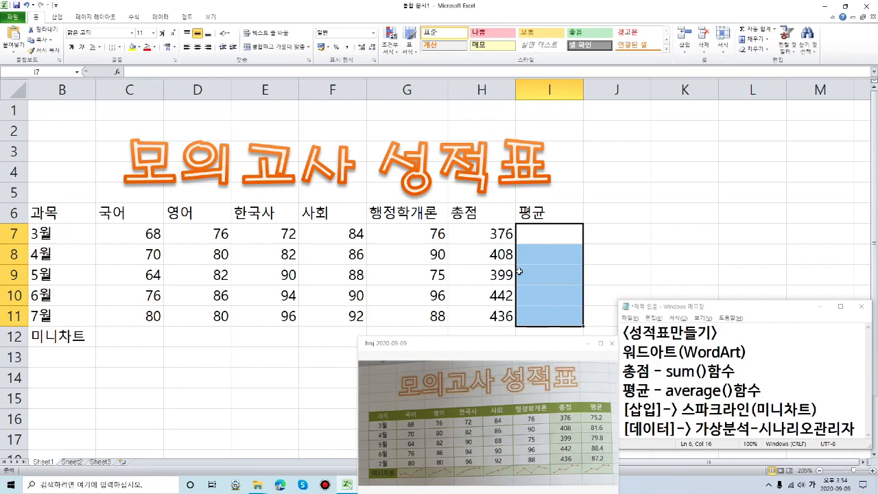
# Enter =AVERAGE(C7:G7) in the 3월 평균 cell I7 with the AutoSum average function, and fill it down to I11
pyautogui.click(556, 235)
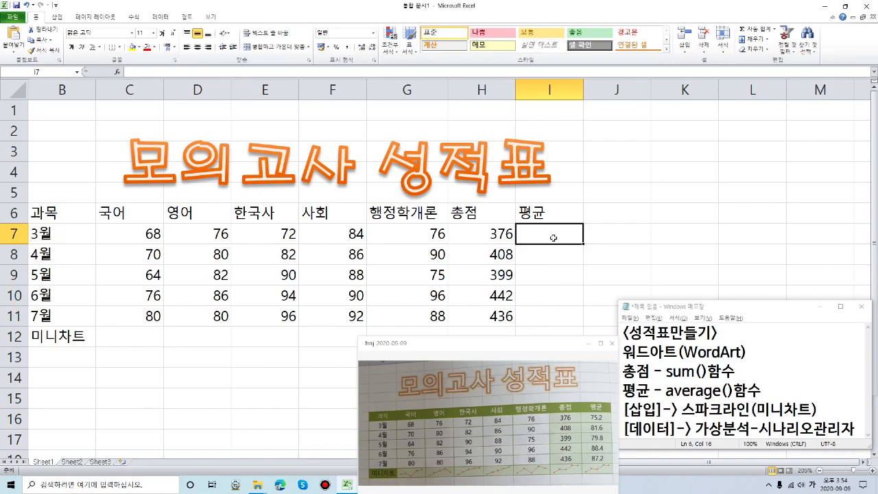
pyautogui.moveTo(147, 232); pyautogui.dragTo(490, 319)
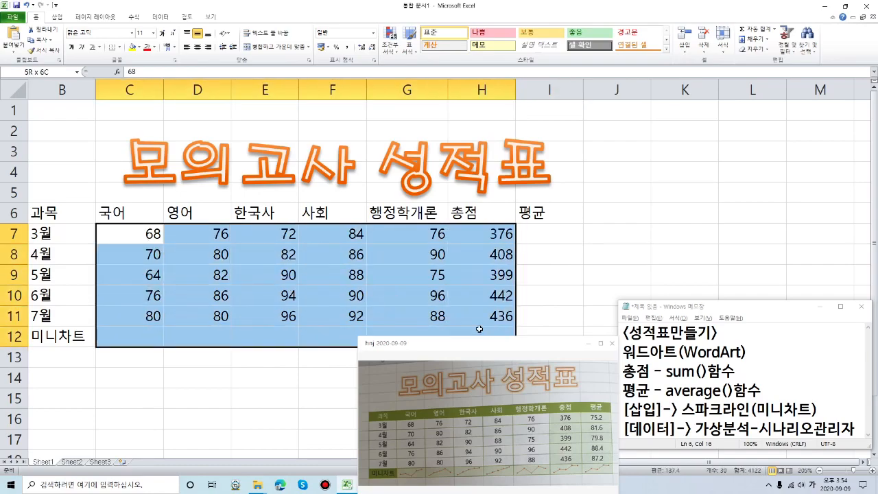
pyautogui.click(554, 235)
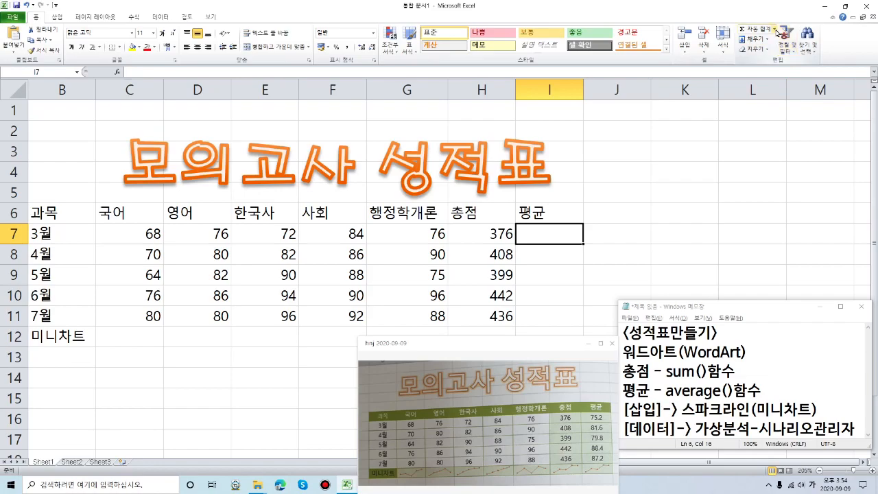
pyautogui.press('ctrl')
pyautogui.click(776, 30)
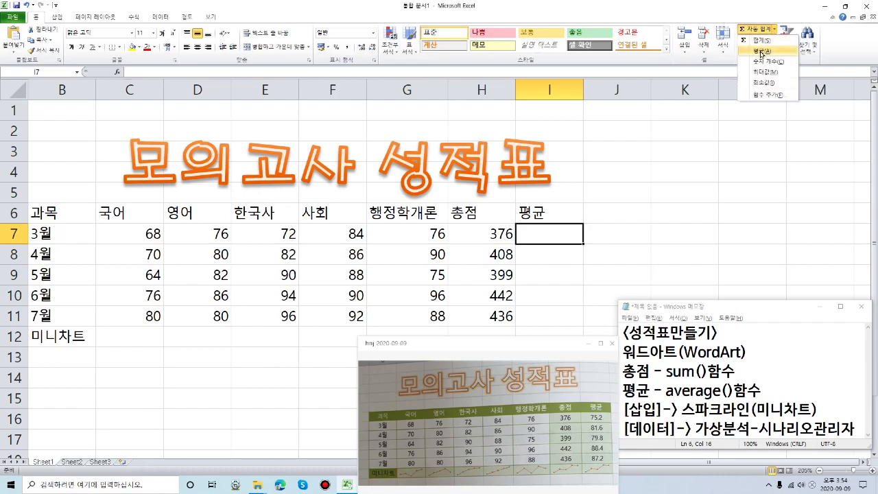
pyautogui.click(761, 52)
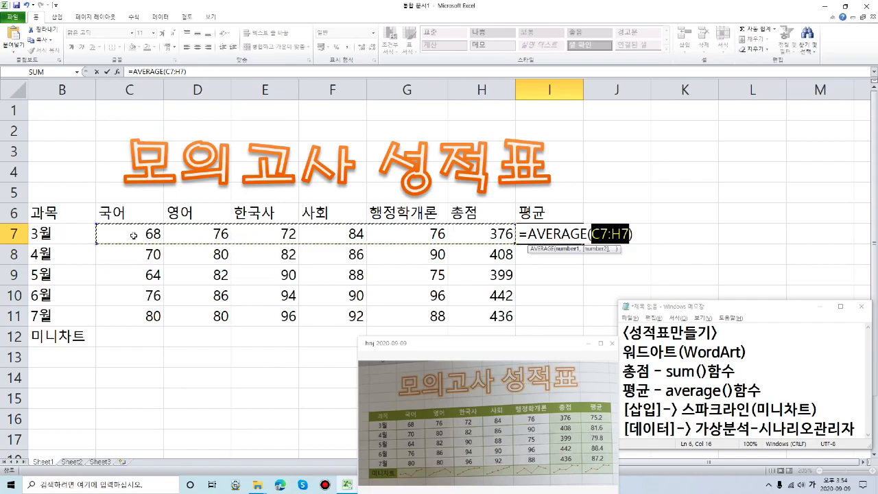
pyautogui.moveTo(131, 235); pyautogui.dragTo(413, 231)
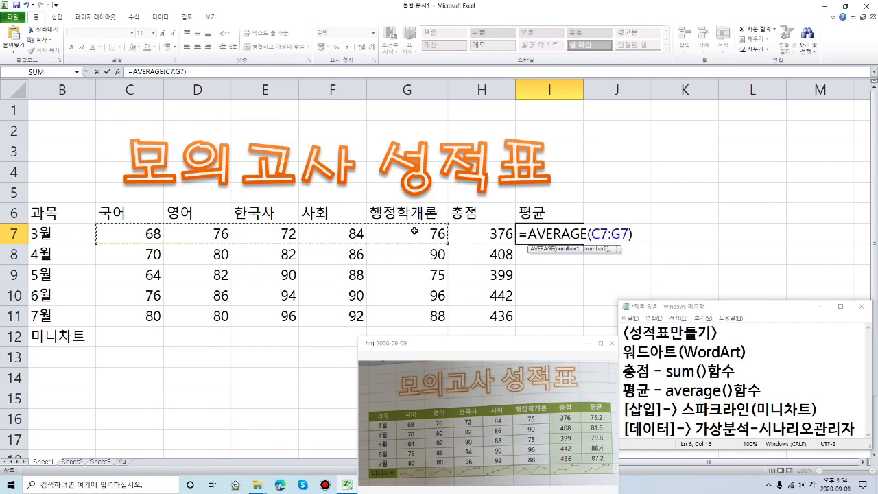
pyautogui.moveTo(149, 238); pyautogui.dragTo(422, 235)
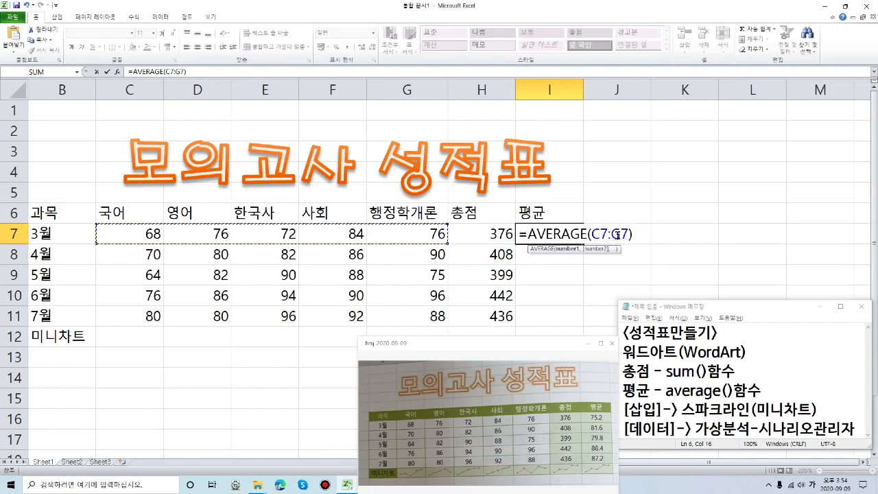
pyautogui.press('Return')
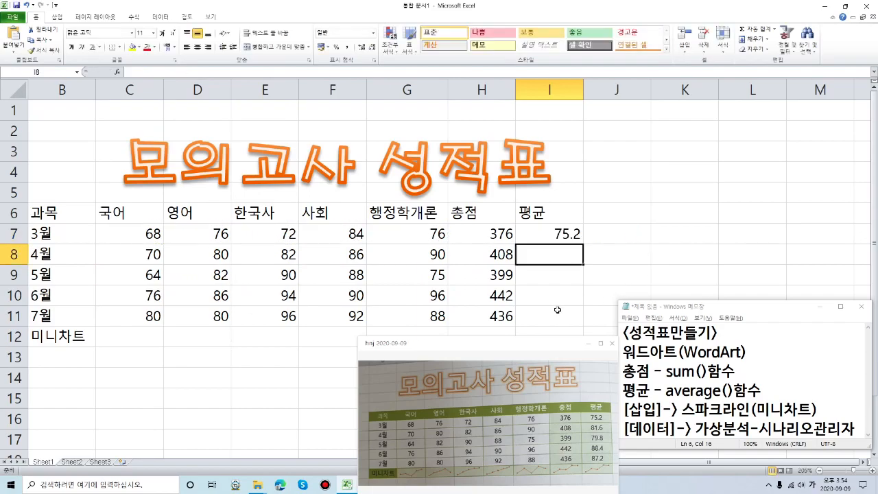
pyautogui.click(567, 233)
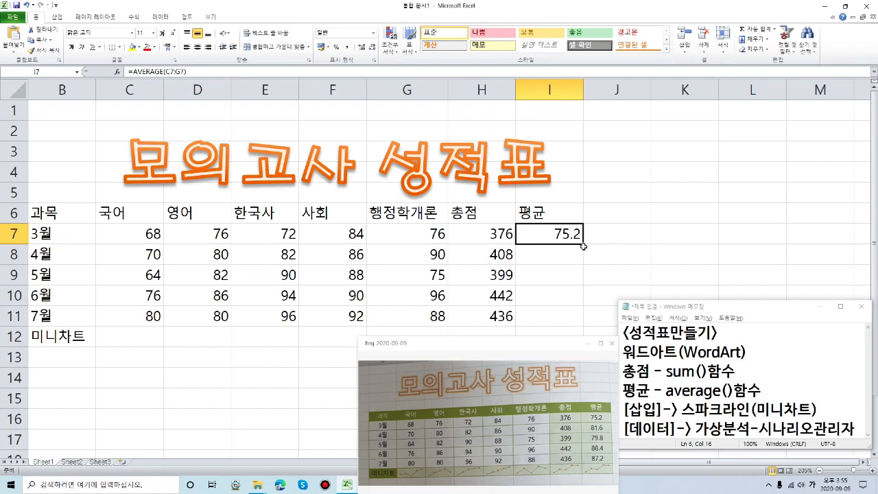
pyautogui.moveTo(583, 243); pyautogui.dragTo(579, 317)
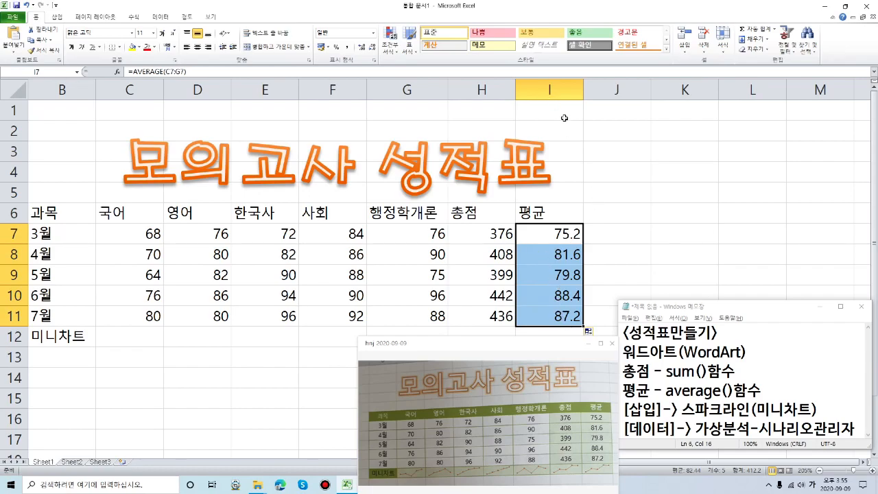
# Clear the 평균 values in I7:I11
pyautogui.click(554, 234)
pyautogui.moveTo(555, 233); pyautogui.dragTo(559, 314)
pyautogui.press('Delete')
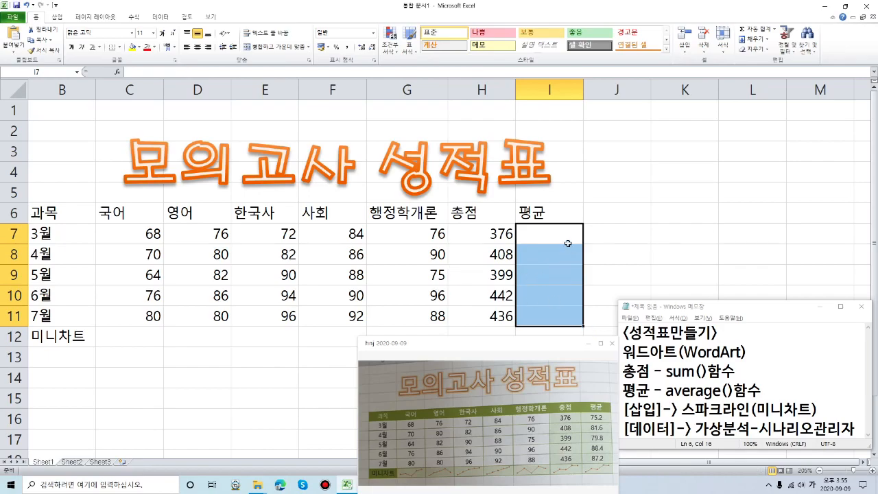
# Look over the AutoSum functions offered for cell I7, from sum and average to count, maximum, minimum and the option for more functions
pyautogui.click(548, 232)
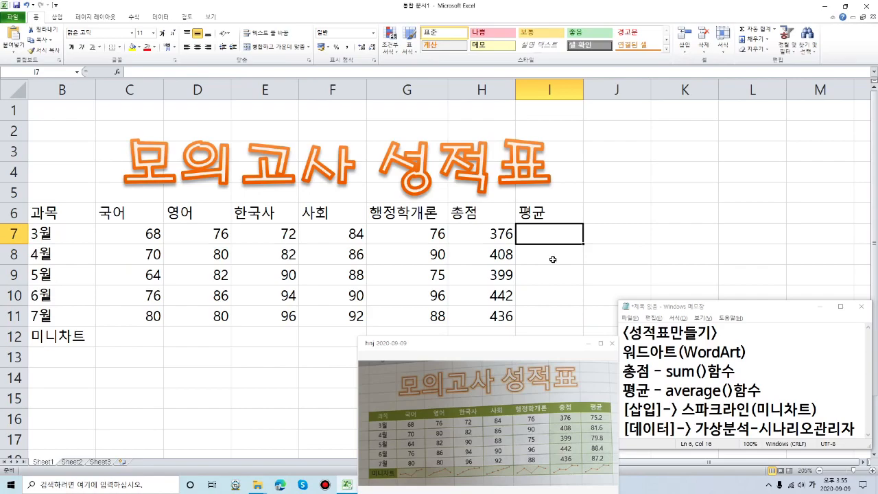
pyautogui.press('ctrl')
pyautogui.press('ctrl')
pyautogui.click(775, 31)
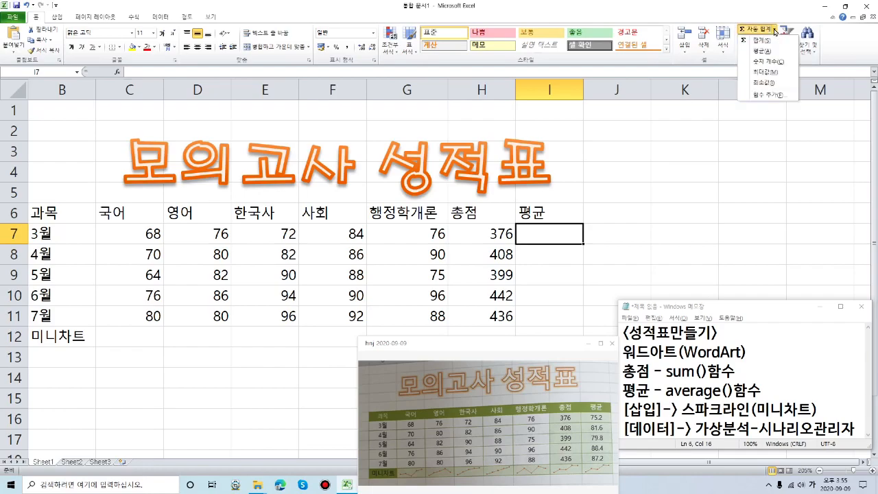
pyautogui.press('ctrl')
pyautogui.press('ctrl')
pyautogui.press('ctrl')
pyautogui.press('ctrl')
pyautogui.press('ctrl')
pyautogui.press('ctrl')
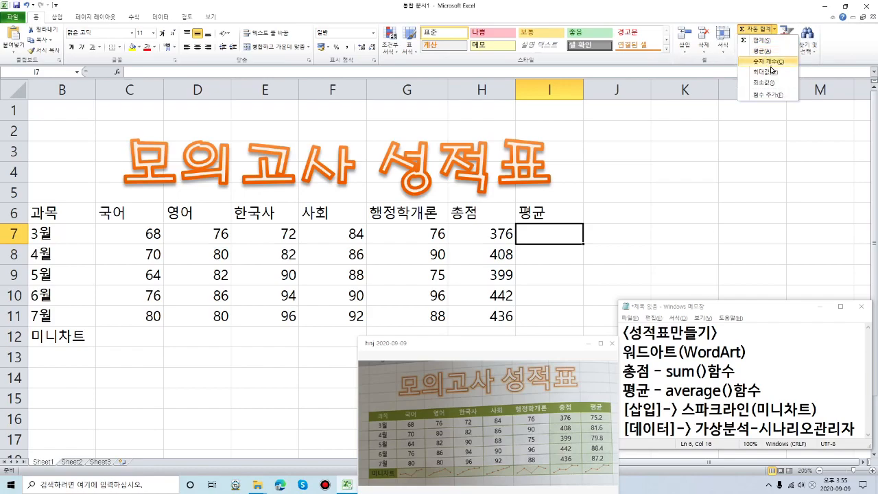
pyautogui.press('ctrl')
pyautogui.press('ctrl')
pyautogui.press('ctrl')
pyautogui.press('ctrl')
pyautogui.press('ctrl')
pyautogui.press('ctrl')
pyautogui.press('ctrl')
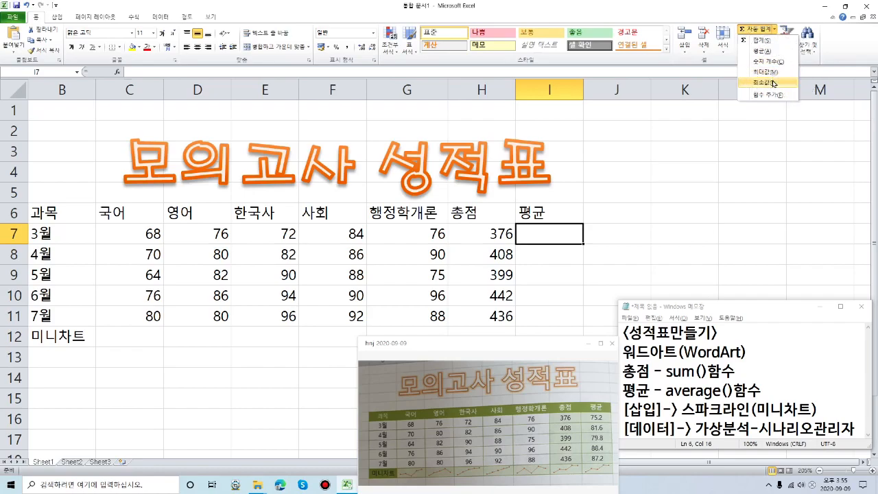
pyautogui.press('ctrl')
pyautogui.press('ctrl')
pyautogui.press('ctrl')
pyautogui.press('ctrl')
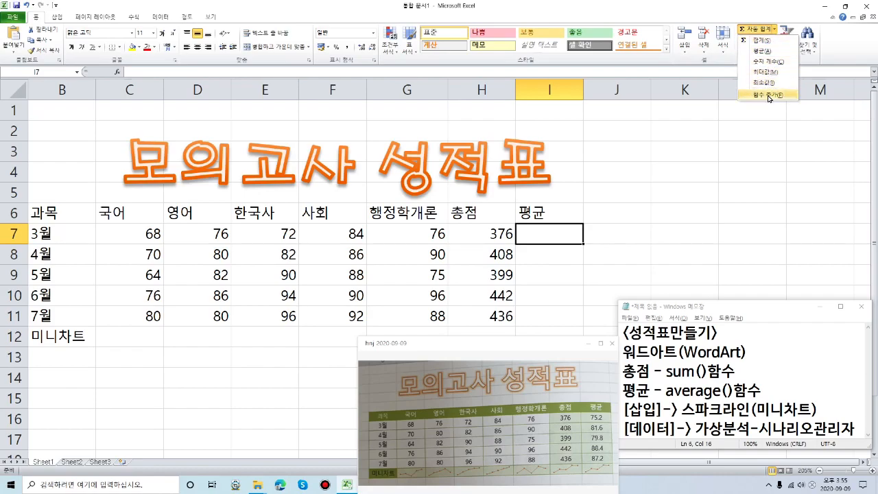
pyautogui.press('ctrl')
pyautogui.press('ctrl')
pyautogui.press('ctrl')
pyautogui.press('ctrl')
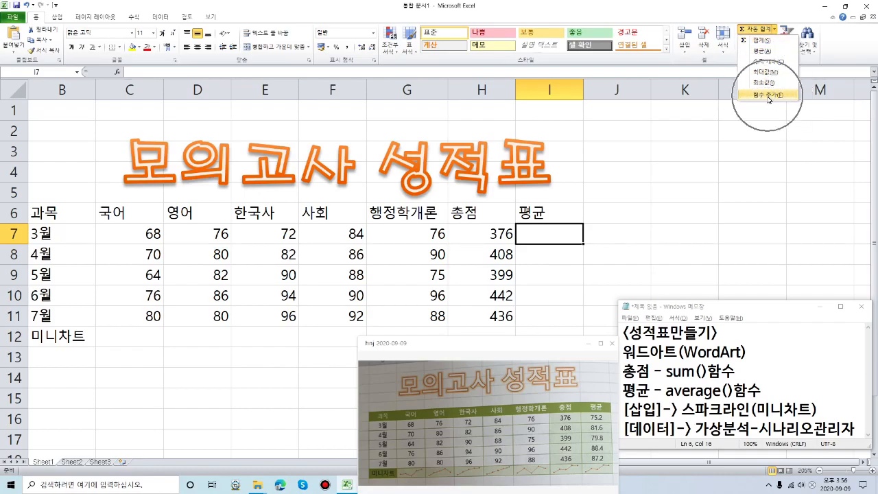
pyautogui.press('ctrl')
pyautogui.press('ctrl')
pyautogui.press('ctrl')
pyautogui.press('ctrl')
# Open the Function Wizard for I7 through AutoSum's more-functions option and browse the functions in the 모두 category
pyautogui.click(768, 95)
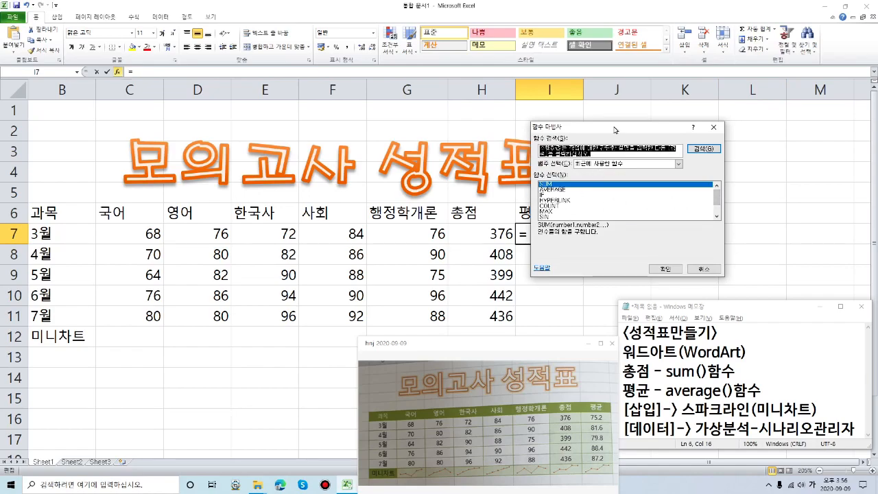
pyautogui.moveTo(617, 129); pyautogui.dragTo(532, 124)
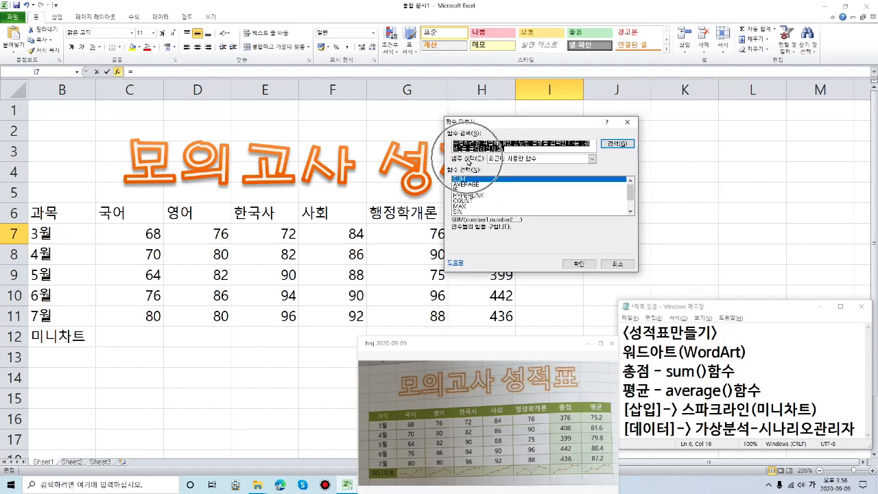
pyautogui.click(518, 161)
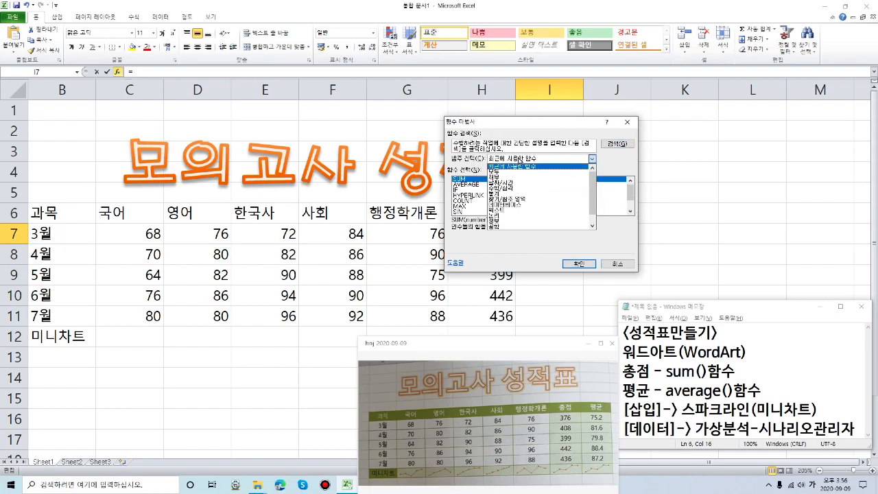
pyautogui.click(497, 172)
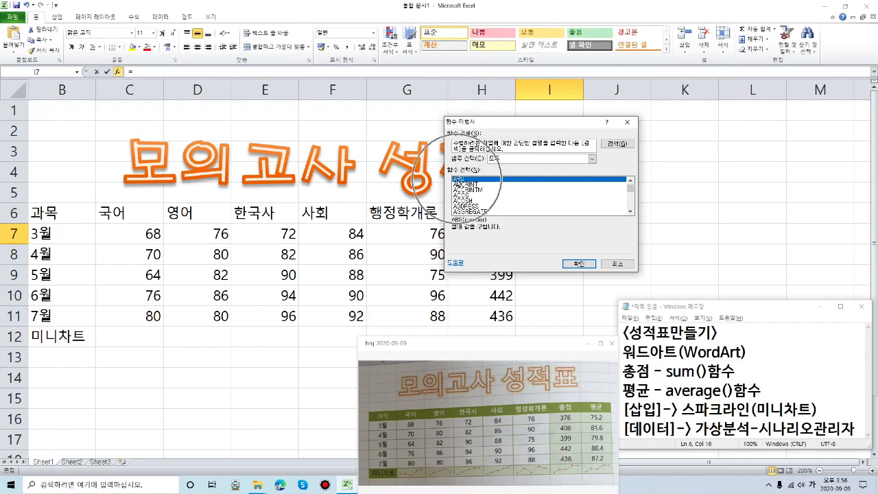
pyautogui.scroll(-12, 467, 188)
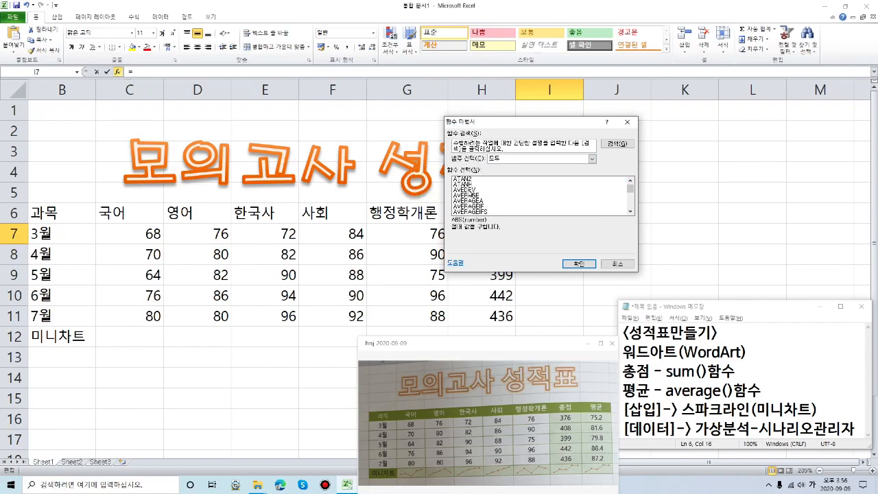
pyautogui.scroll(-20, 480, 196)
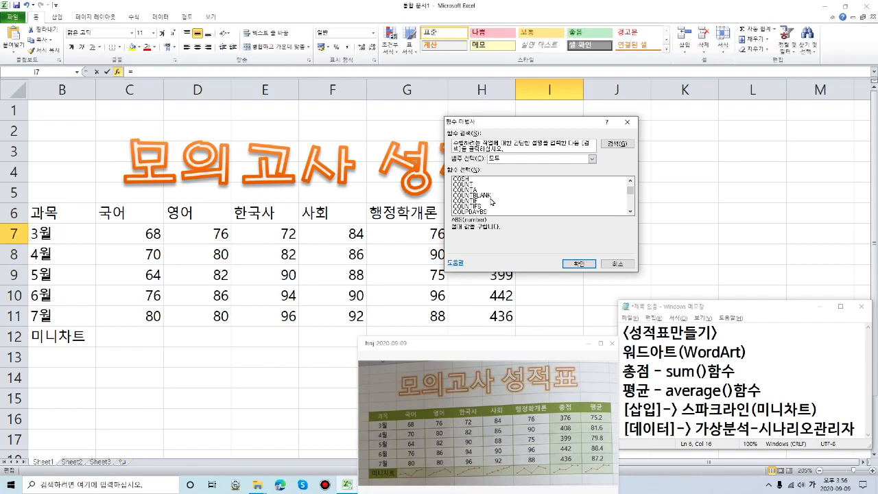
pyautogui.scroll(-6, 494, 199)
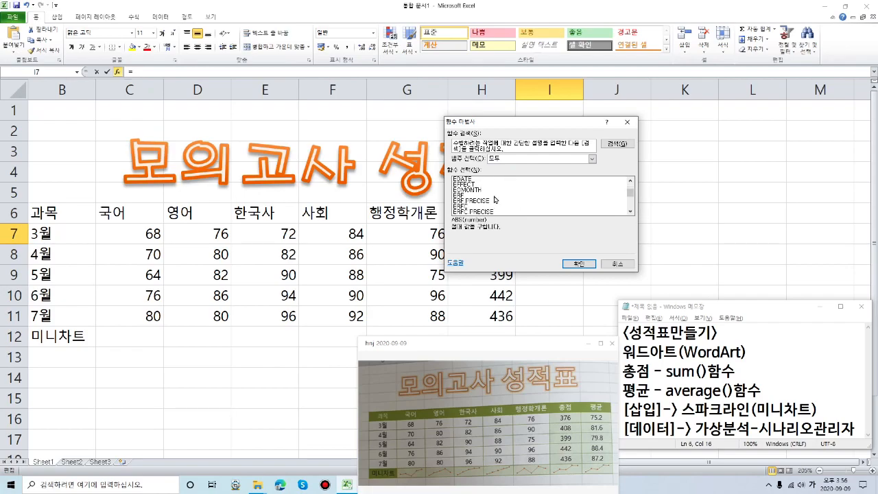
pyautogui.moveTo(631, 192)
pyautogui.mouseDown()
pyautogui.moveTo(632, 200)
pyautogui.moveTo(637, 182)
pyautogui.moveTo(639, 207)
pyautogui.moveTo(635, 182)
pyautogui.mouseUp()
# Browse the functions in the 재무 and 날짜/시간 categories of the Function Wizard
pyautogui.press('ctrl')
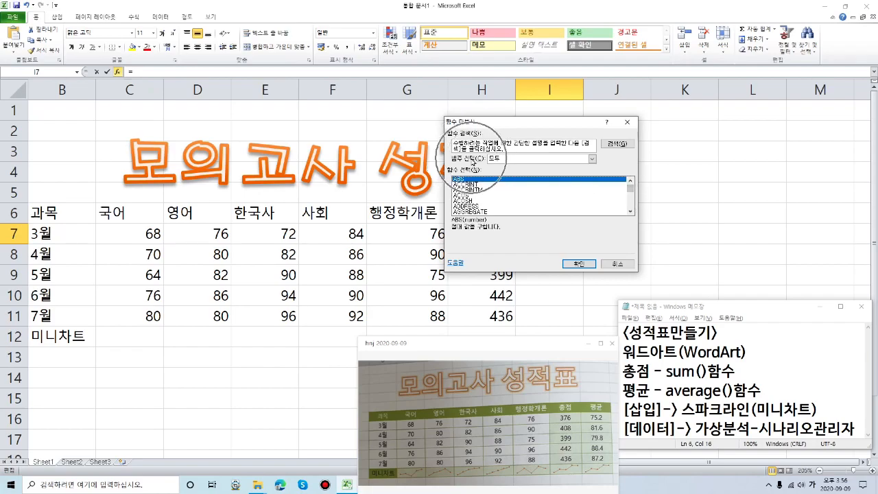
pyautogui.press('ctrl')
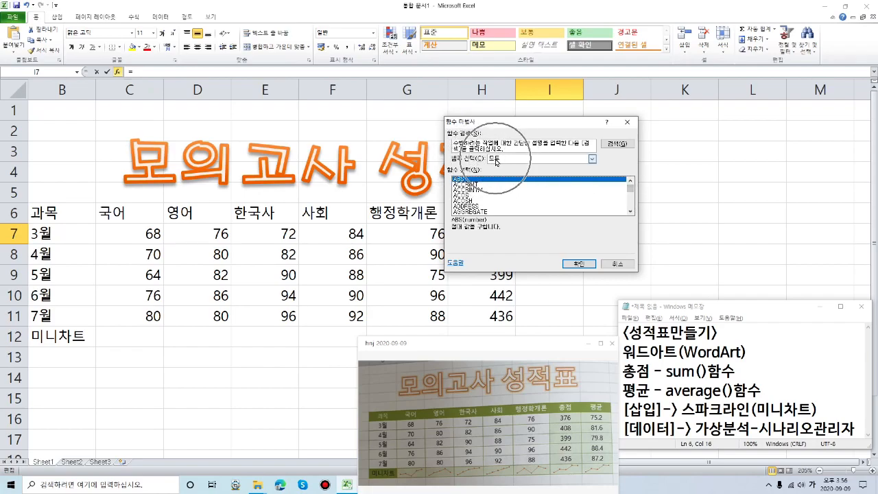
pyautogui.click(496, 162)
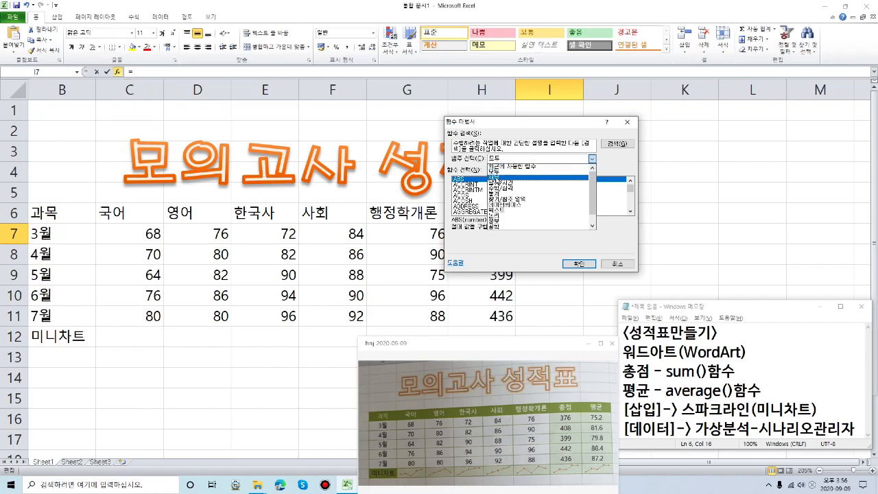
pyautogui.click(496, 177)
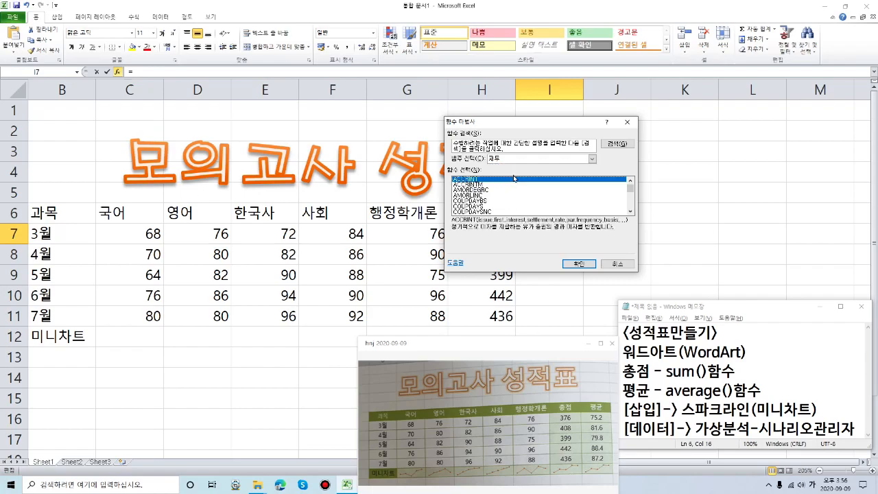
pyautogui.moveTo(630, 193)
pyautogui.mouseDown()
pyautogui.moveTo(633, 209)
pyautogui.moveTo(632, 186)
pyautogui.mouseUp()
pyautogui.click(591, 159)
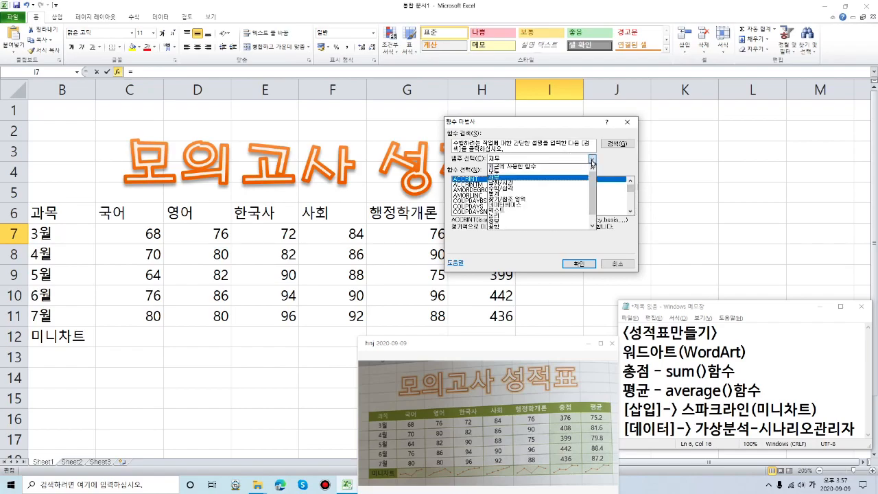
pyautogui.click(512, 184)
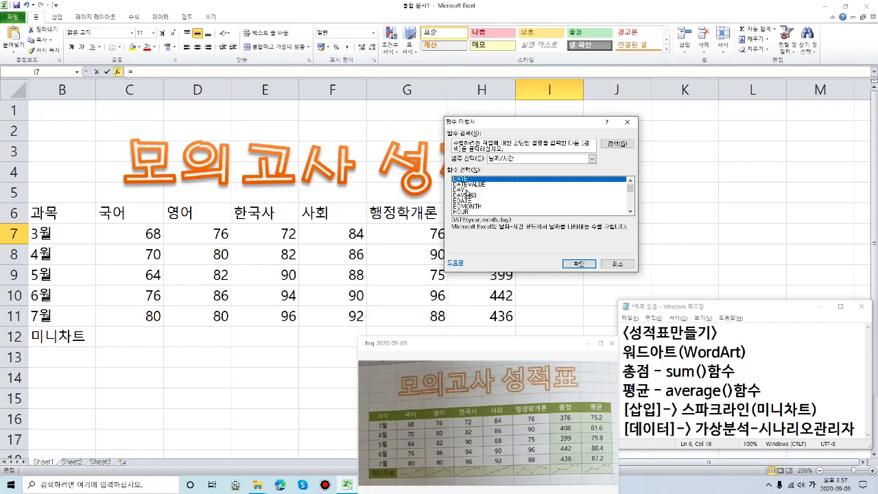
pyautogui.moveTo(630, 187); pyautogui.dragTo(634, 201)
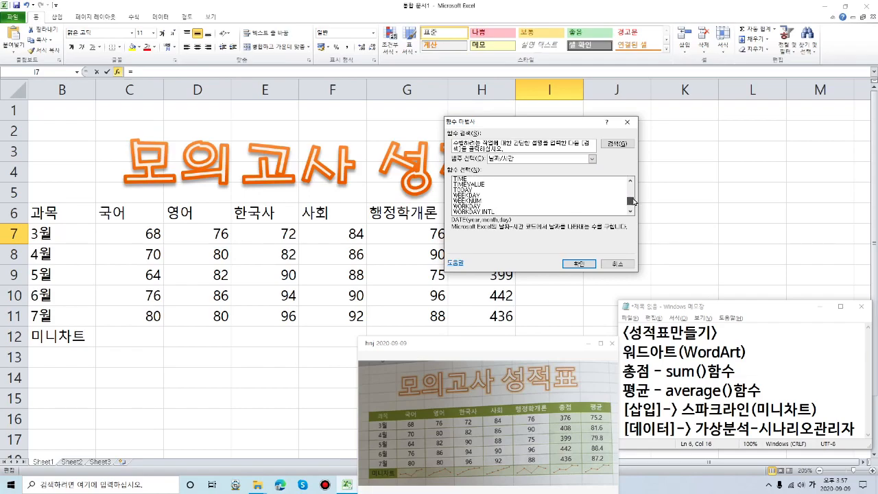
# View the functions in the 찾기/참조 영역 category, including ADDRESS
pyautogui.click(502, 158)
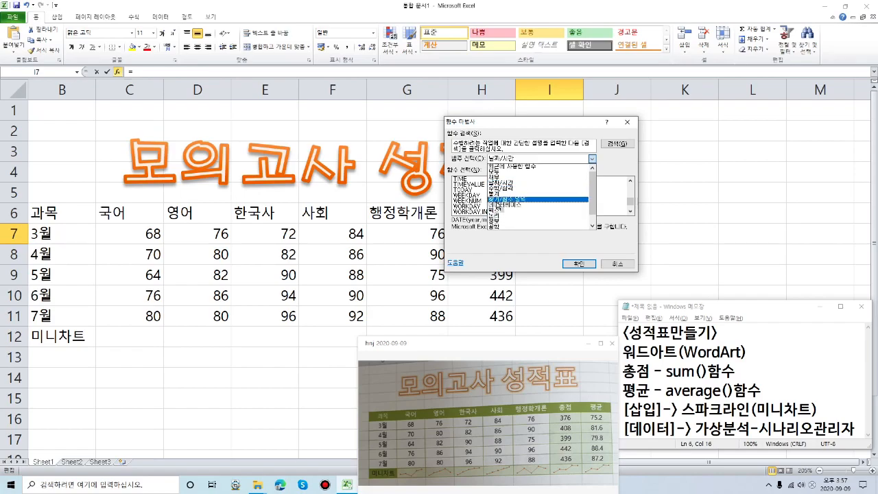
pyautogui.click(501, 199)
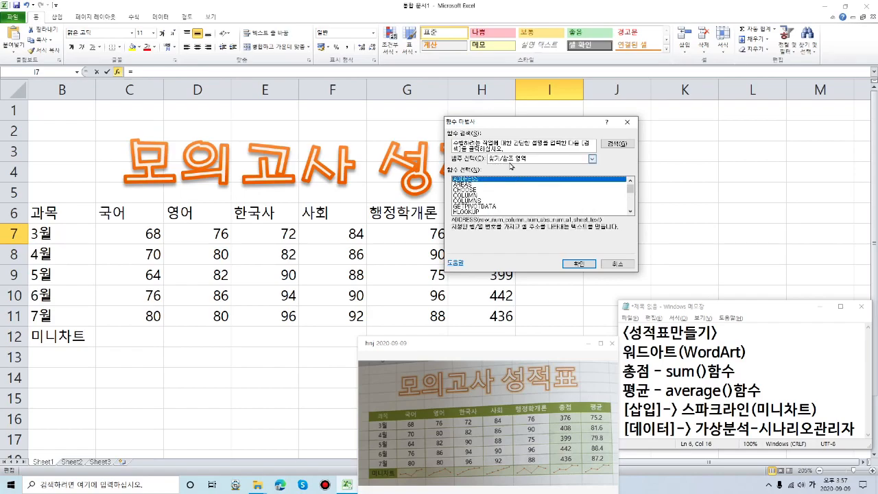
pyautogui.click(478, 181)
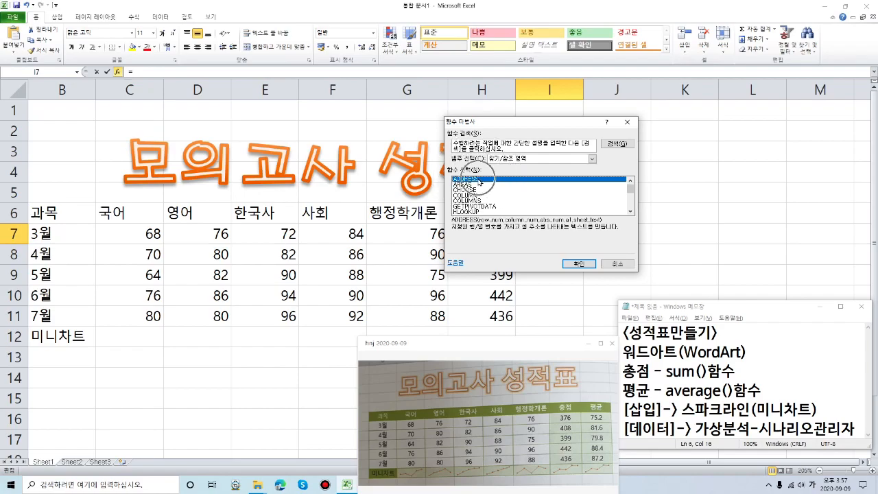
# Review IF, AVERAGE and SUM in the 최근에 사용한 함수 category, and dismiss the Function Wizard without inserting a function
pyautogui.click(520, 159)
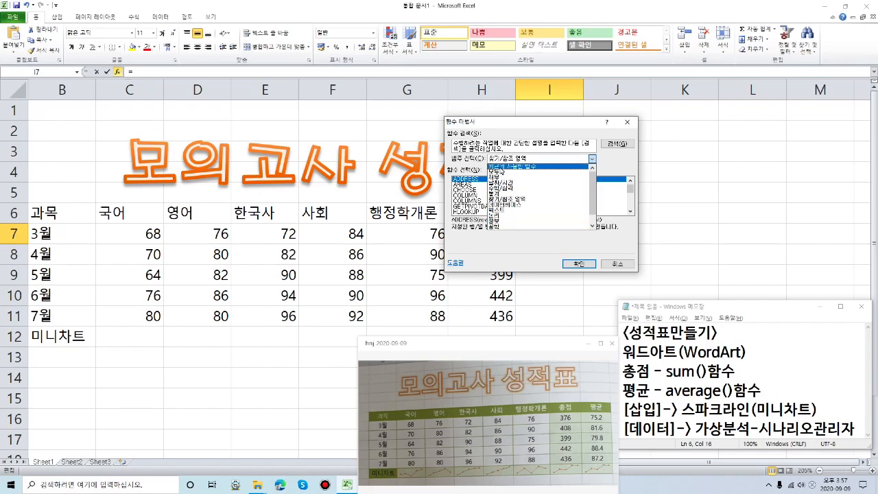
pyautogui.click(513, 165)
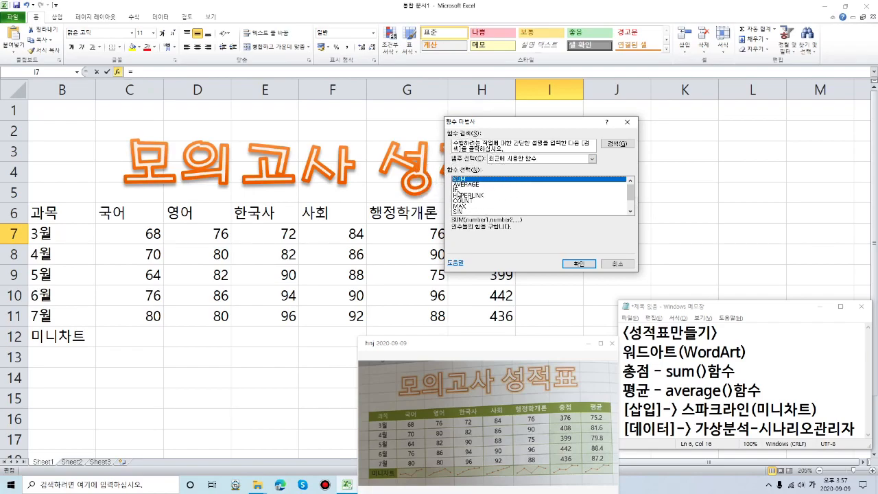
pyautogui.click(458, 190)
pyautogui.click(474, 184)
pyautogui.click(475, 179)
pyautogui.moveTo(520, 124); pyautogui.dragTo(467, 133)
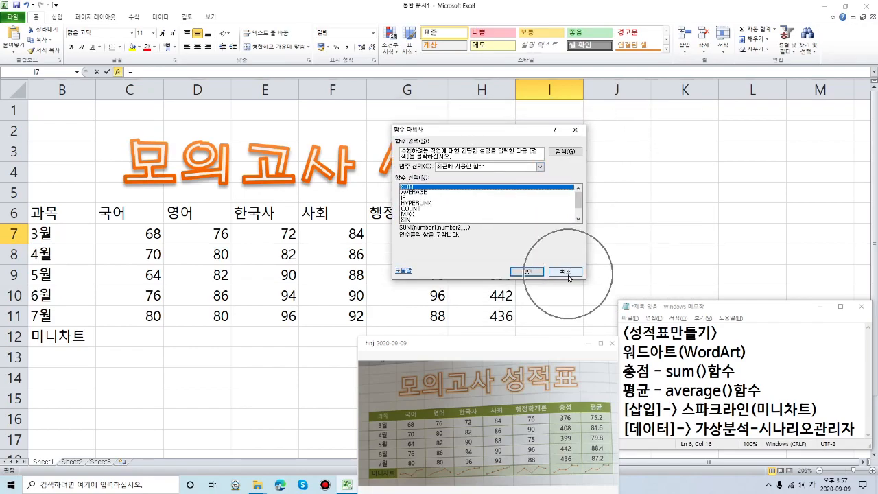
pyautogui.click(568, 274)
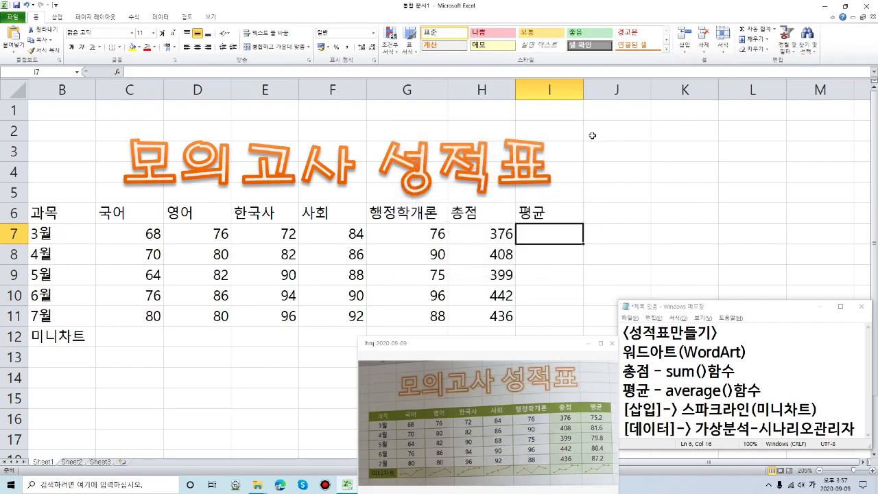
# Reopen the Function Wizard through AutoSum to view the 모두 category, and dismiss it without inserting a function
pyautogui.click(775, 30)
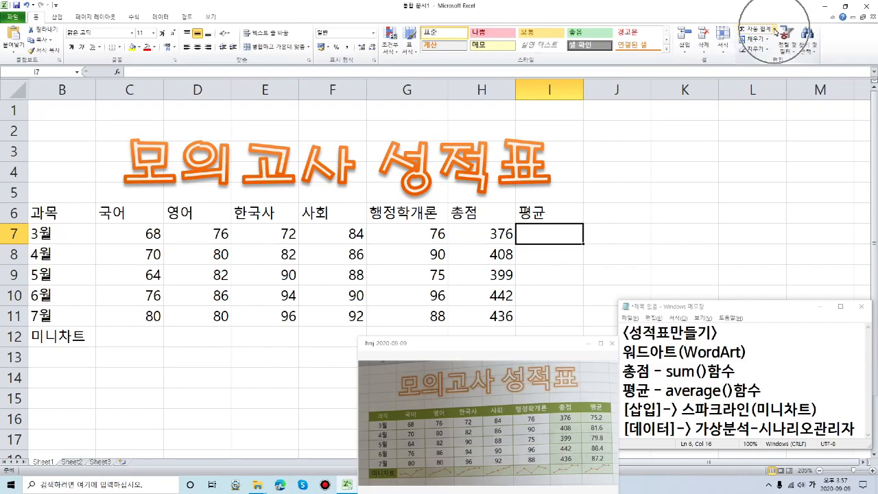
pyautogui.click(767, 96)
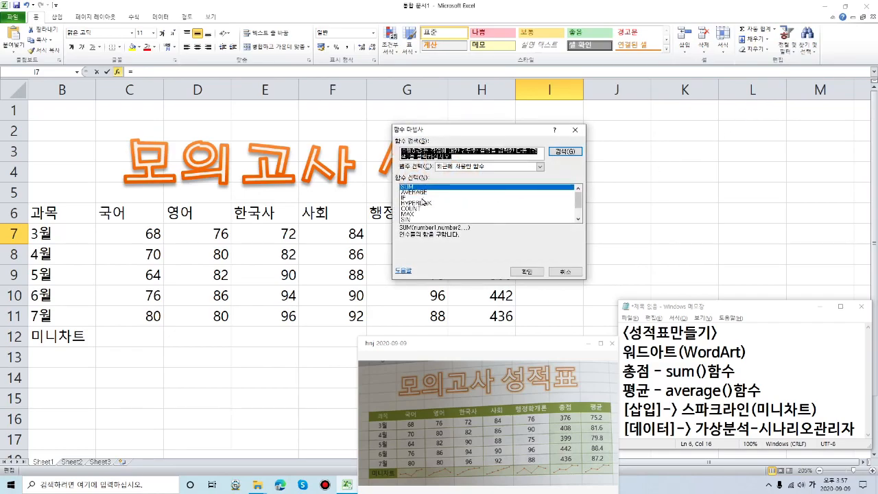
pyautogui.click(484, 167)
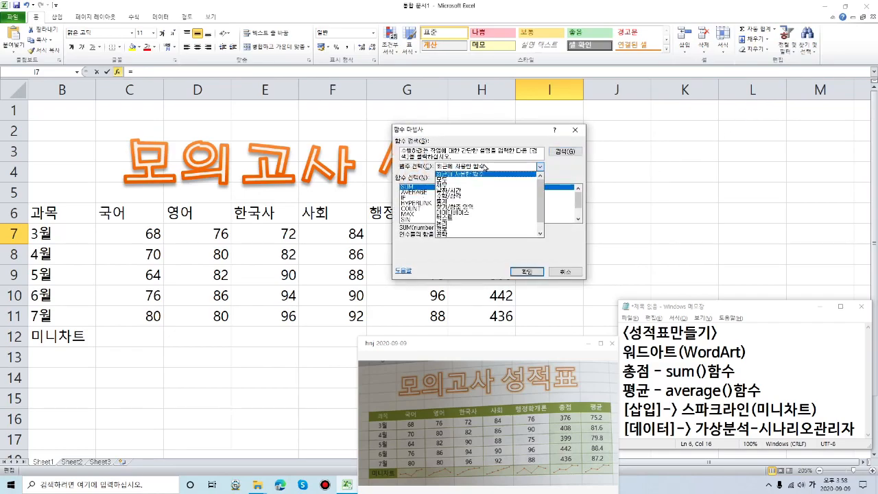
pyautogui.click(449, 181)
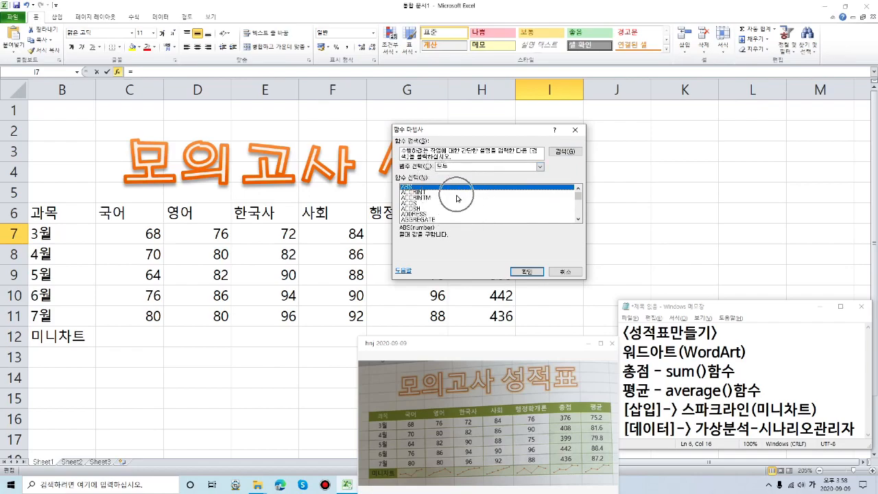
pyautogui.click(565, 272)
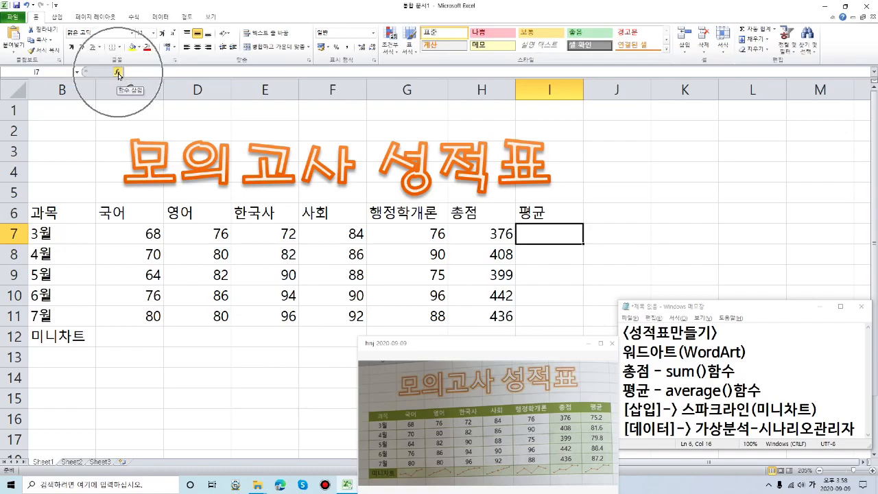
pyautogui.click(118, 74)
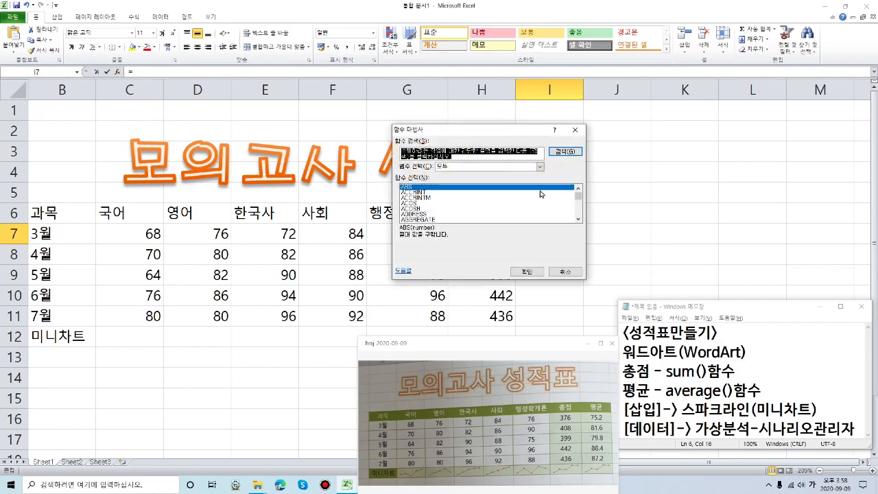
pyautogui.moveTo(506, 131); pyautogui.dragTo(438, 144)
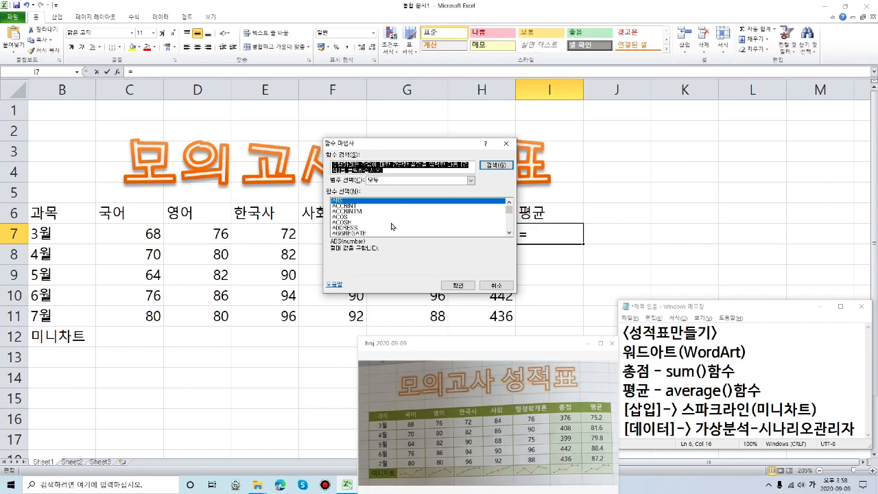
pyautogui.moveTo(439, 145)
pyautogui.mouseDown()
pyautogui.moveTo(429, 195)
pyautogui.moveTo(433, 150)
pyautogui.mouseUp()
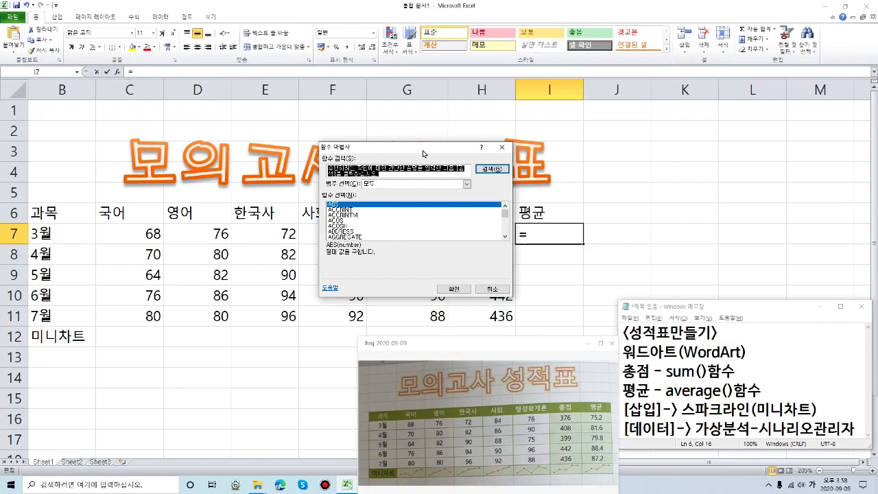
pyautogui.moveTo(423, 154); pyautogui.dragTo(402, 149)
pyautogui.click(473, 284)
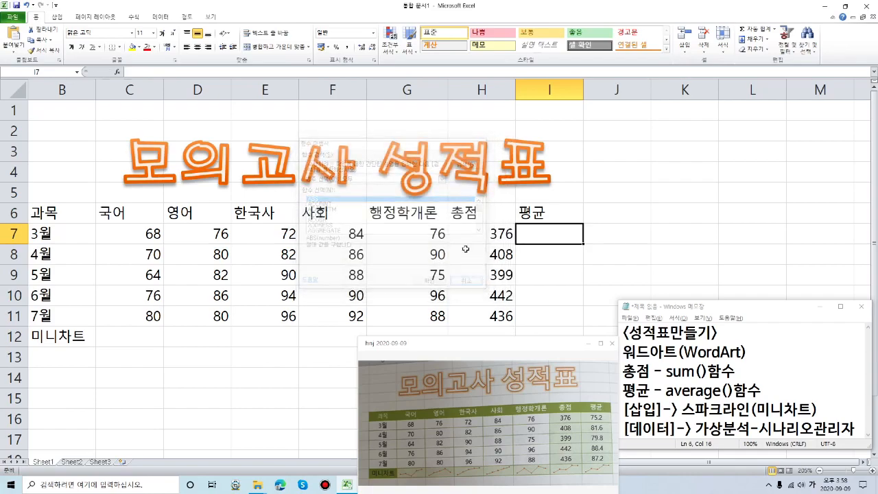
pyautogui.click(117, 72)
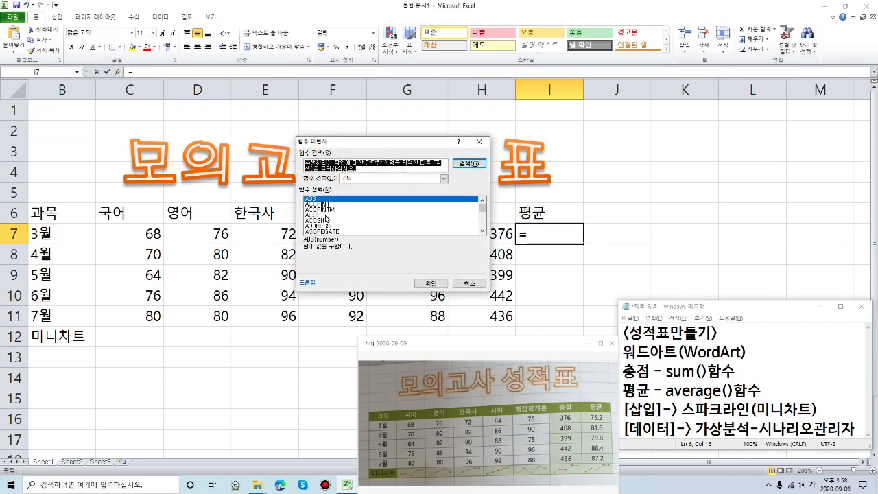
pyautogui.click(467, 284)
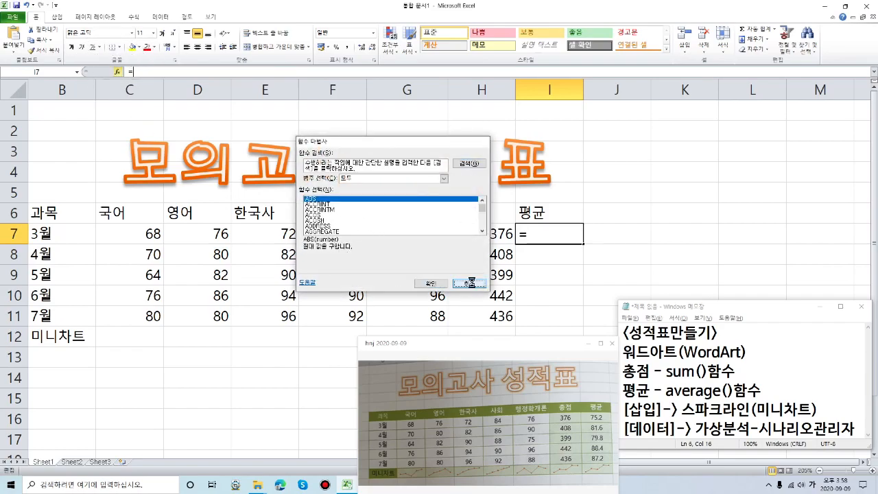
pyautogui.press('ctrl')
pyautogui.press('ctrl')
pyautogui.press('ctrl')
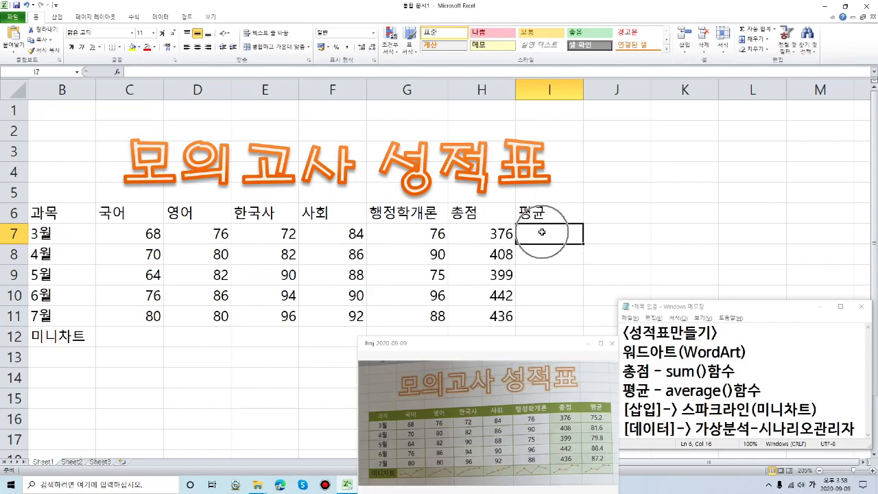
pyautogui.press('ctrl')
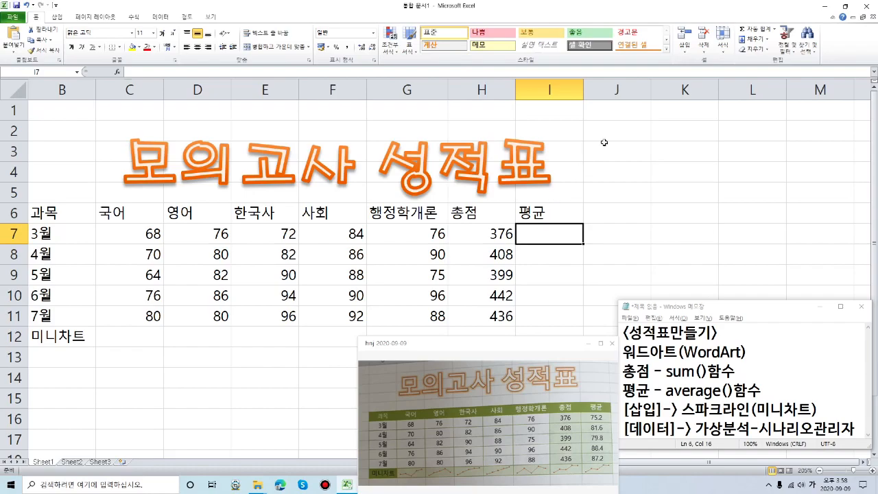
pyautogui.press('ctrl')
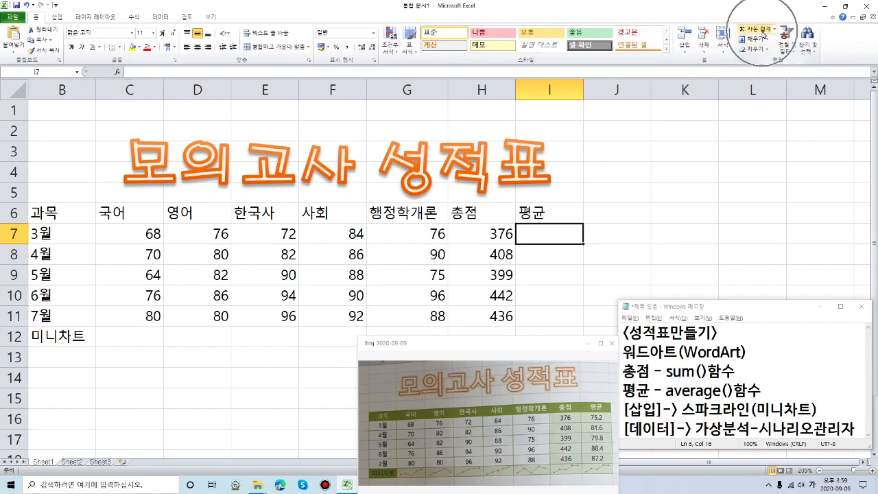
pyautogui.press('ctrl')
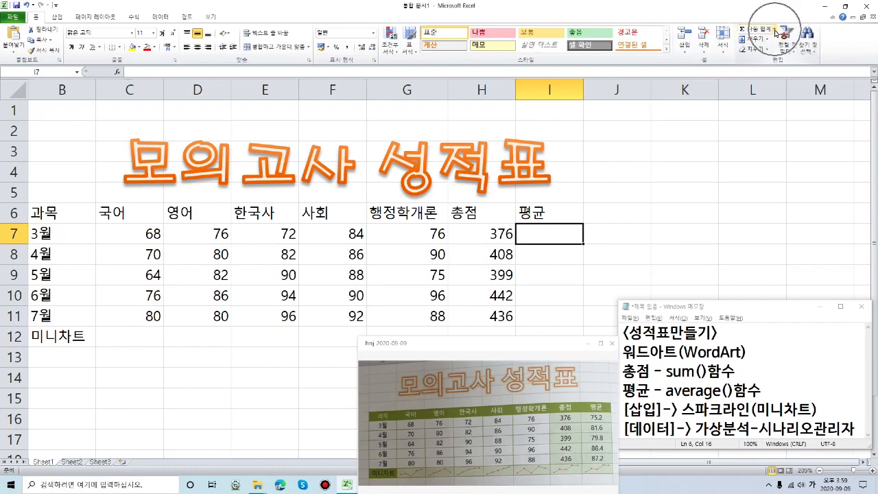
# Calculate the 3월 average in I7 with AVERAGE over the five subject scores in C7:G7, leaving out the 총점 column
pyautogui.click(775, 31)
pyautogui.press('ctrl')
pyautogui.press('ctrl')
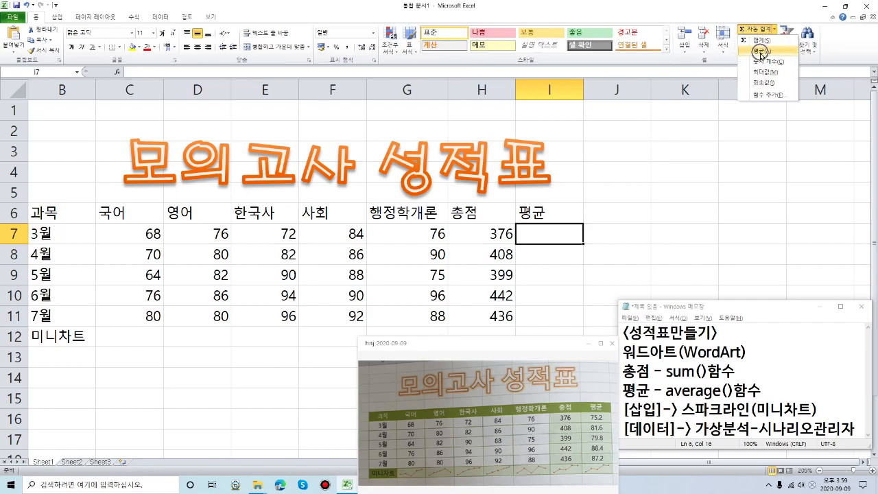
pyautogui.click(762, 54)
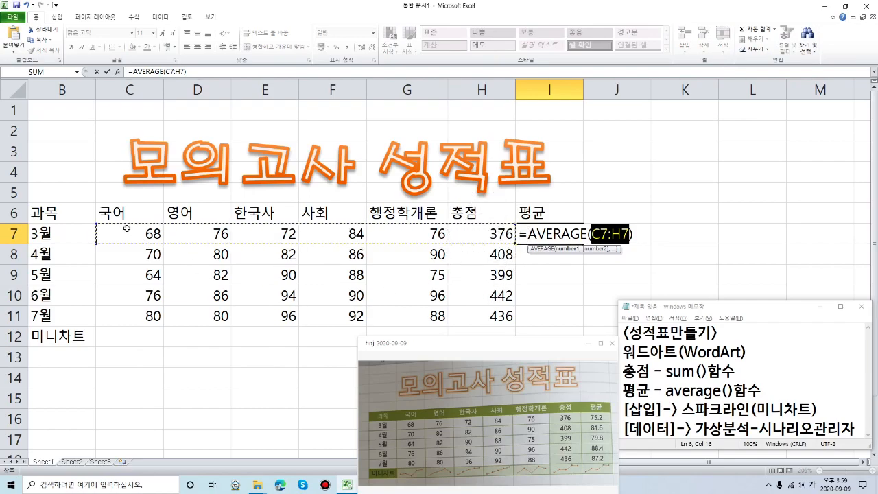
pyautogui.moveTo(125, 229); pyautogui.dragTo(419, 237)
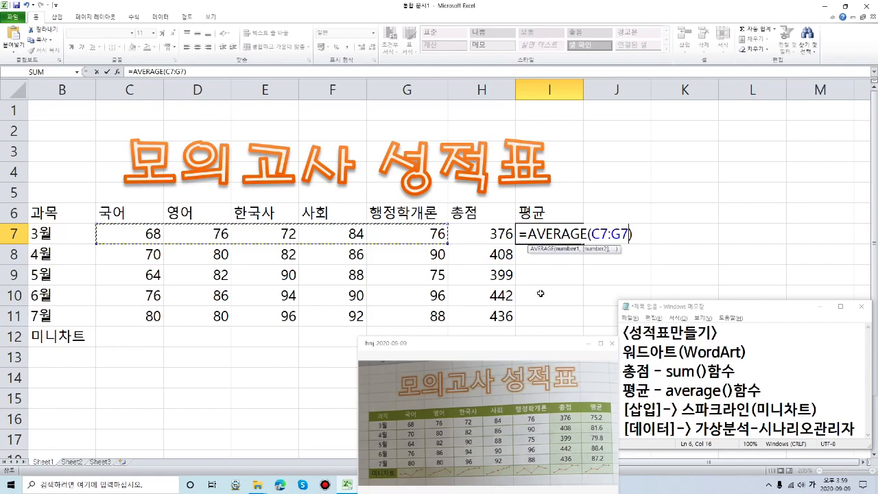
pyautogui.press('Return')
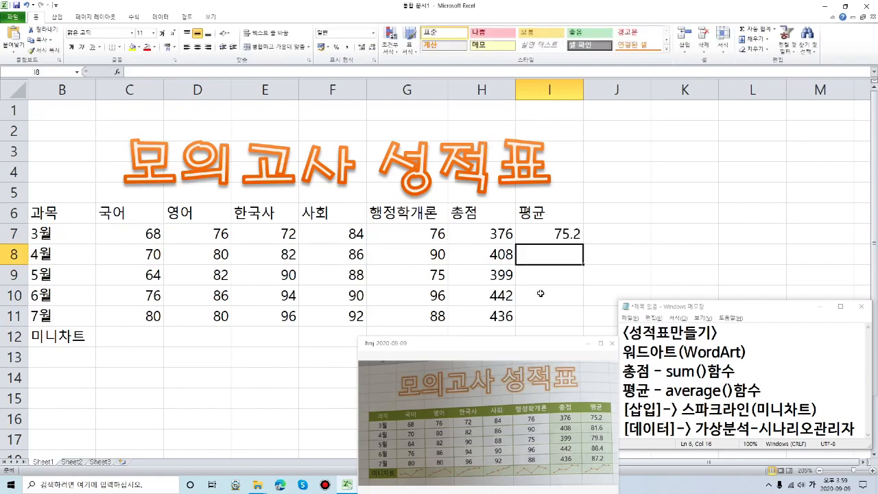
# Fill the AVERAGE formula from I7 down to I11 for the 4월 through 7월 rows
pyautogui.click(573, 239)
pyautogui.click(563, 257)
pyautogui.click(558, 281)
pyautogui.click(560, 293)
pyautogui.click(564, 262)
pyautogui.click(563, 233)
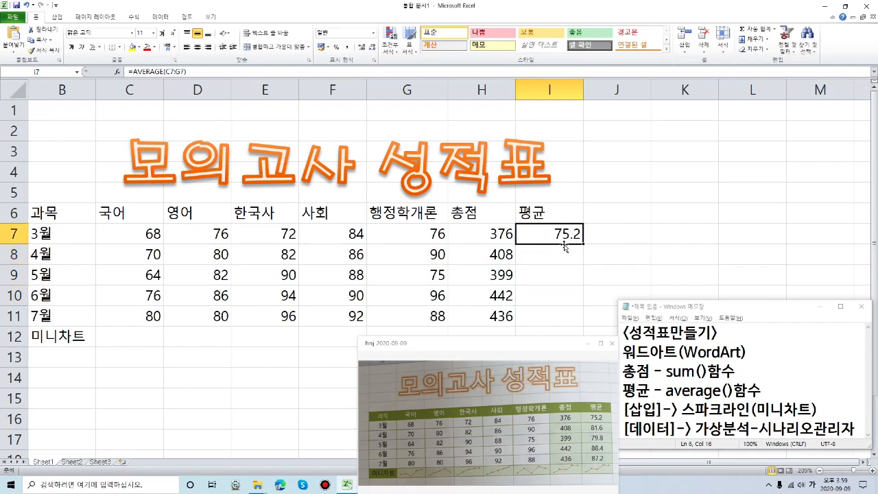
pyautogui.click(584, 245)
pyautogui.moveTo(583, 245); pyautogui.dragTo(585, 323)
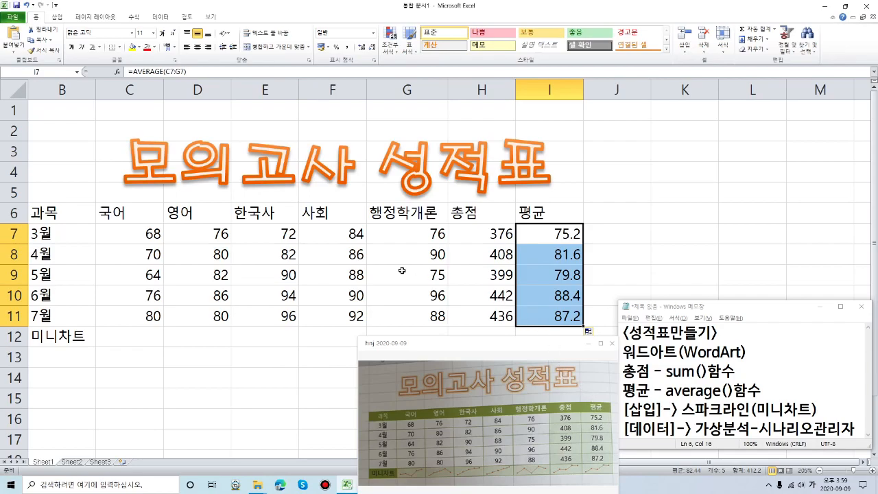
# Move the sample grade table picture above the notes window so that it is clear of the worksheet table
pyautogui.click(378, 271)
pyautogui.click(168, 261)
pyautogui.moveTo(487, 350); pyautogui.dragTo(734, 120)
pyautogui.click(490, 260)
pyautogui.click(543, 260)
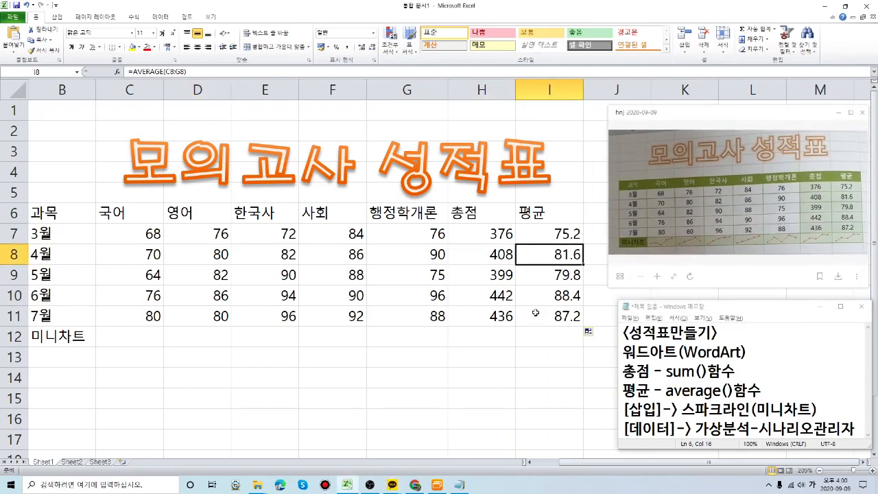
# Insert a line sparkline in C12 of the 미니차트 row, using the 국어 scores in C7:C11 as its data range
pyautogui.click(128, 335)
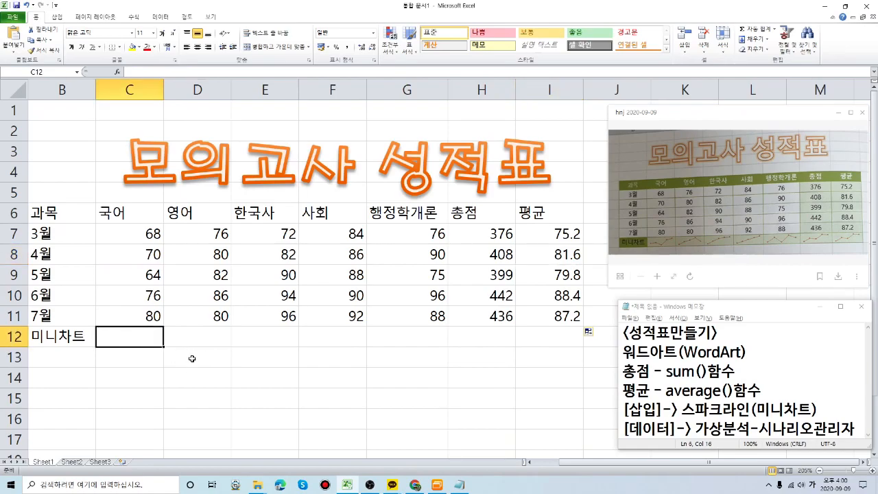
pyautogui.click(199, 336)
pyautogui.click(241, 334)
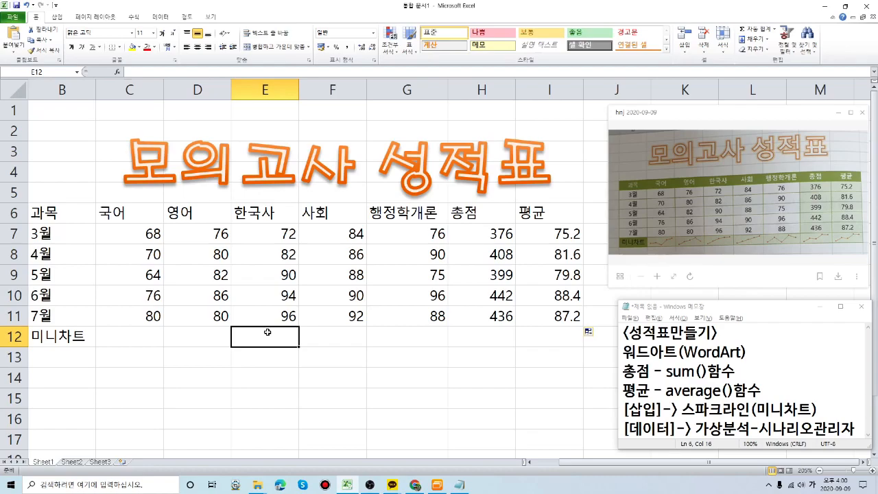
pyautogui.click(127, 341)
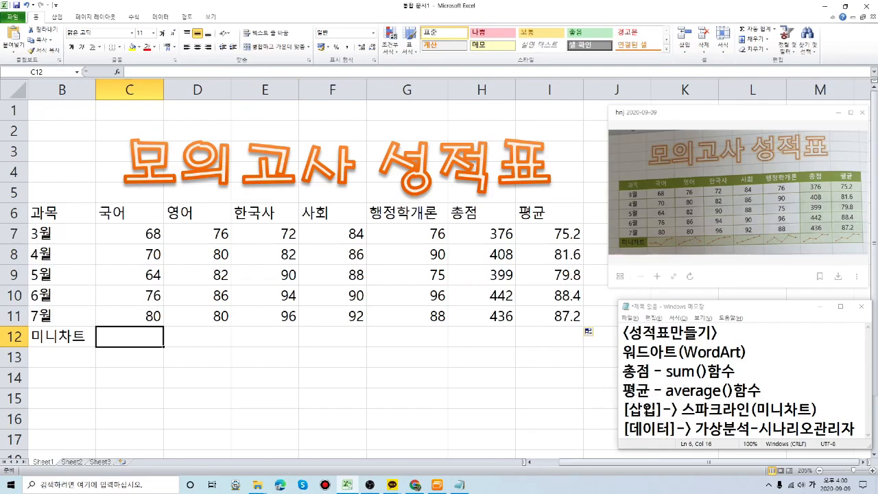
pyautogui.click(58, 17)
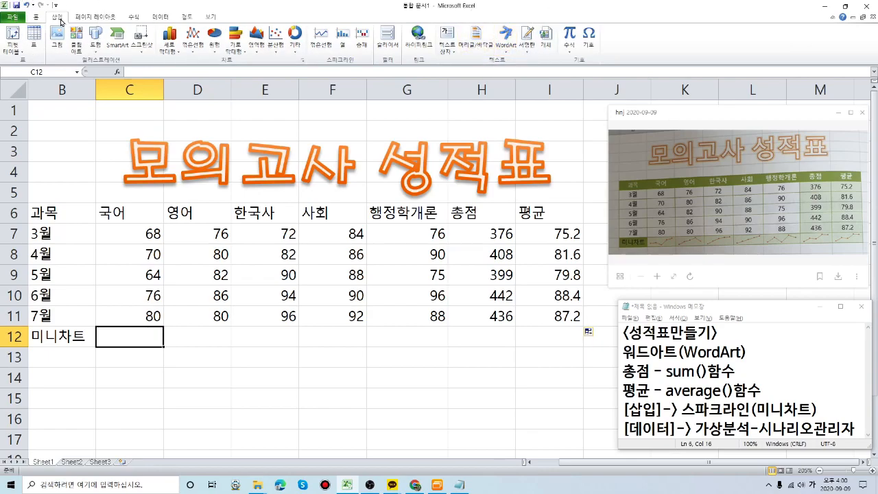
pyautogui.click(40, 17)
pyautogui.click(58, 17)
pyautogui.click(88, 17)
pyautogui.click(57, 17)
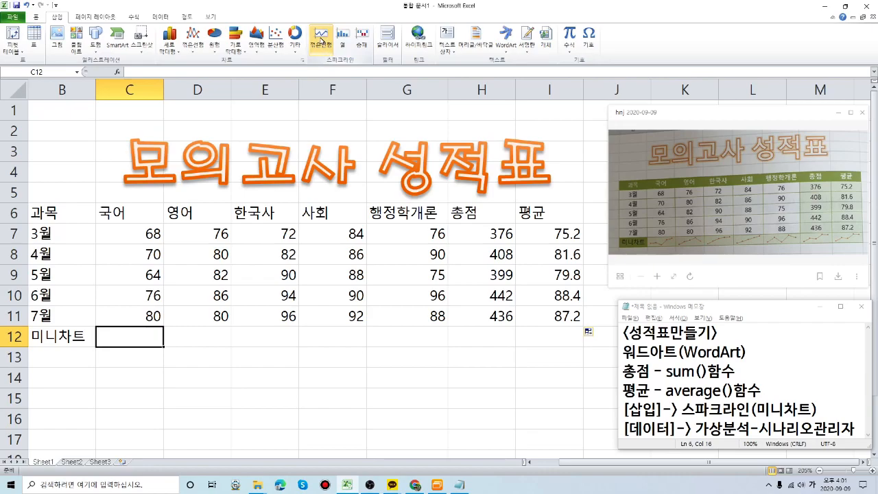
pyautogui.click(320, 38)
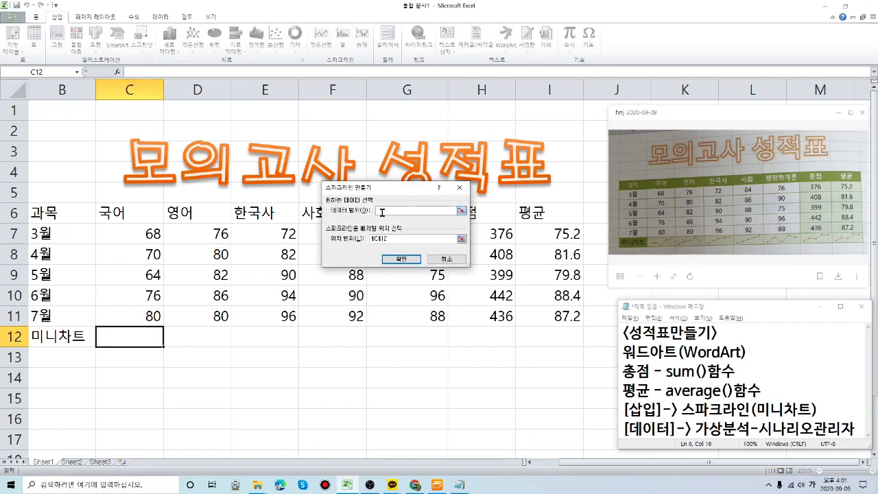
pyautogui.click(382, 212)
pyautogui.click(390, 212)
pyautogui.moveTo(135, 232); pyautogui.dragTo(134, 317)
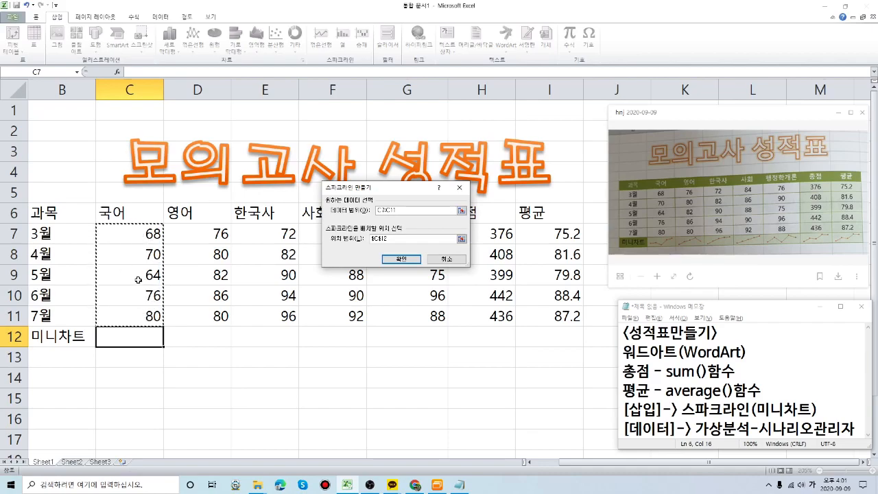
pyautogui.moveTo(139, 233); pyautogui.dragTo(149, 317)
pyautogui.moveTo(133, 237); pyautogui.dragTo(152, 314)
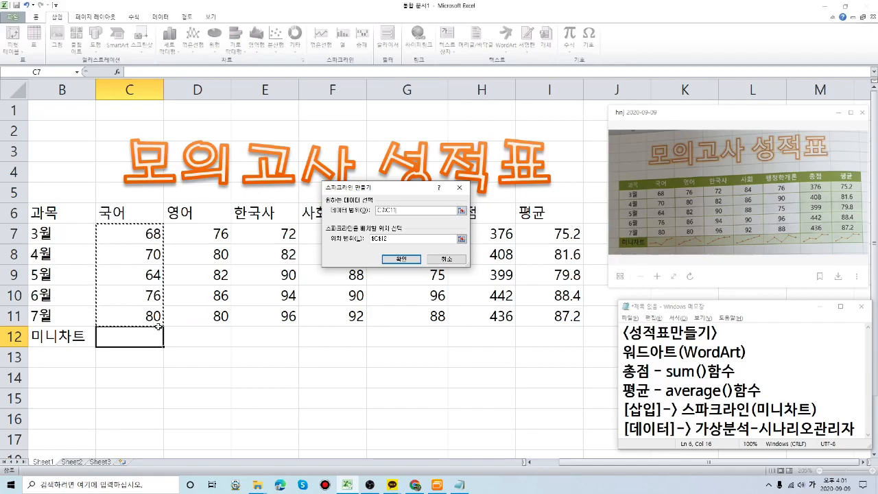
pyautogui.click(398, 237)
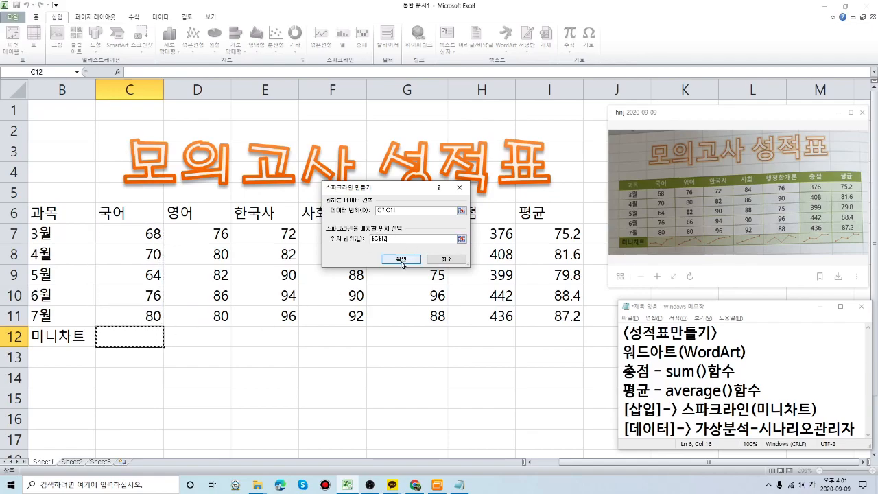
pyautogui.click(402, 260)
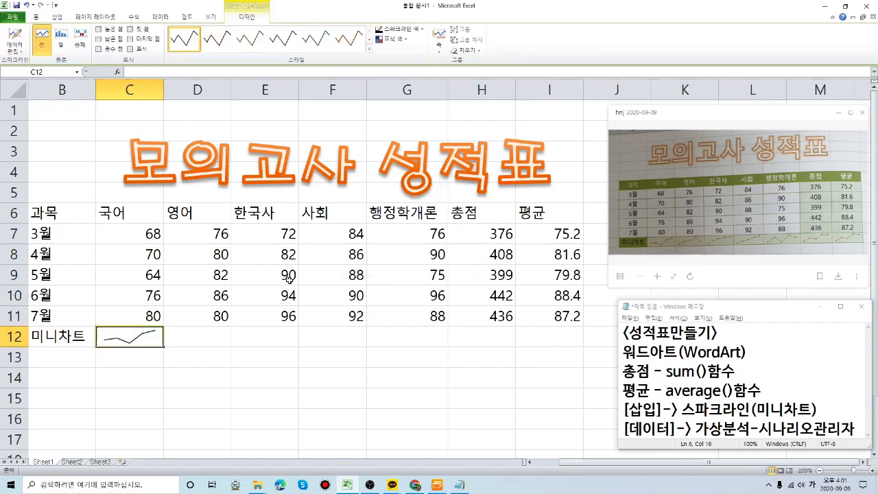
# Fill the 국어 sparkline from C12 across to I12, covering the remaining subjects, 총점 and 평균
pyautogui.scroll(2, 138, 351)
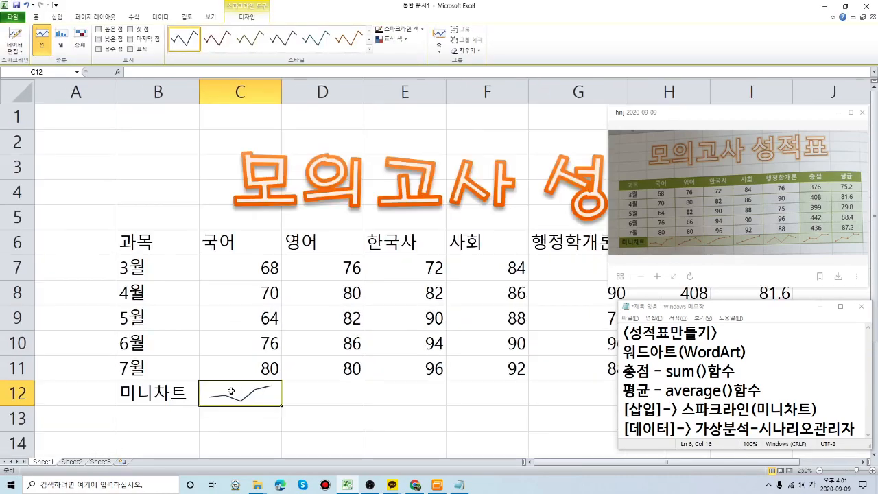
pyautogui.scroll(1, 230, 392)
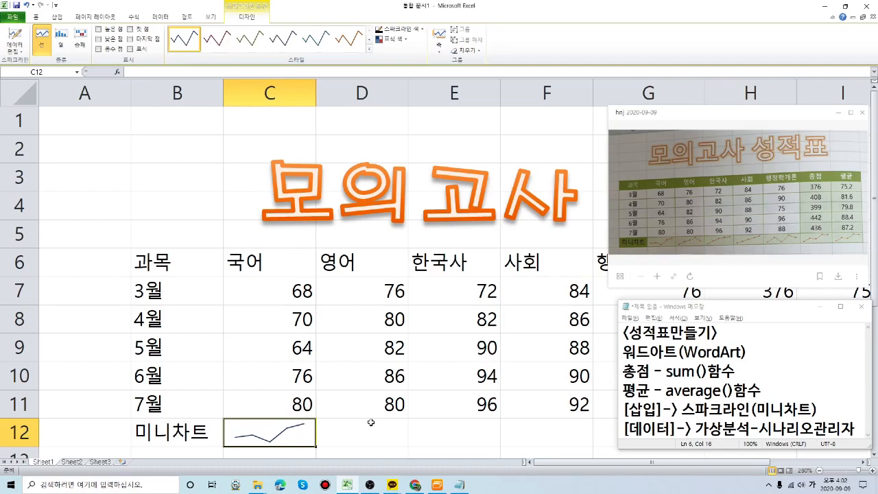
pyautogui.scroll(-5, 375, 361)
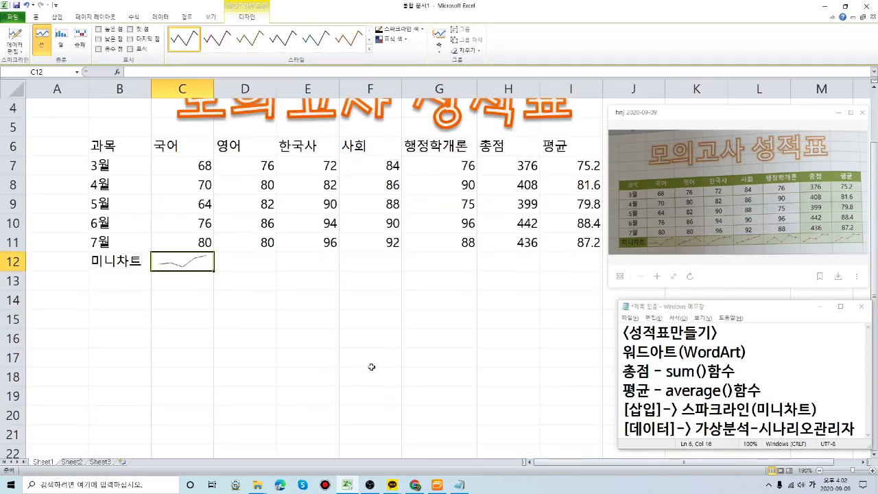
pyautogui.scroll(1, 323, 324)
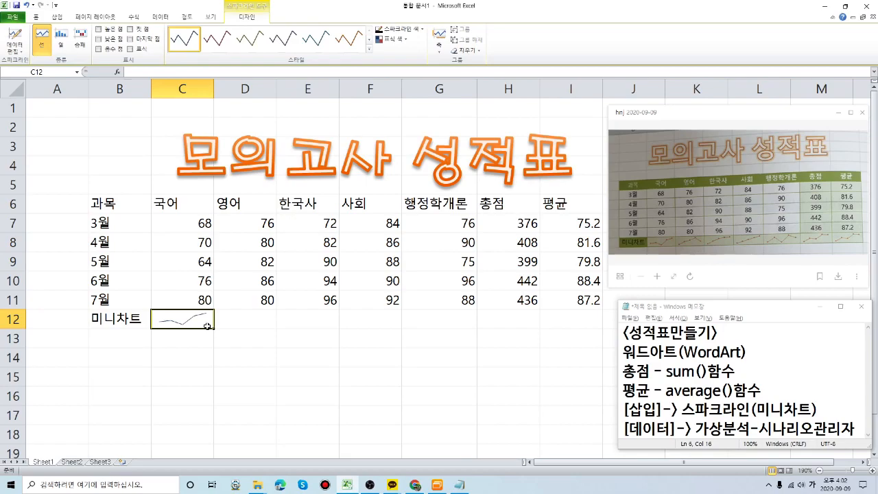
pyautogui.click(200, 349)
pyautogui.click(195, 319)
pyautogui.moveTo(214, 328); pyautogui.dragTo(576, 319)
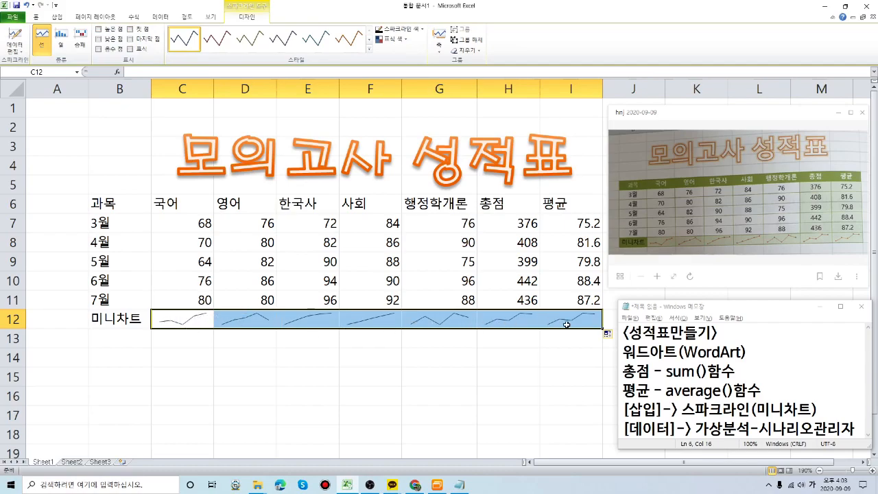
# Show the data point markers (표식) on the sparklines in C12:I12
pyautogui.click(130, 49)
pyautogui.scroll(1, 389, 327)
pyautogui.moveTo(584, 463); pyautogui.dragTo(609, 462)
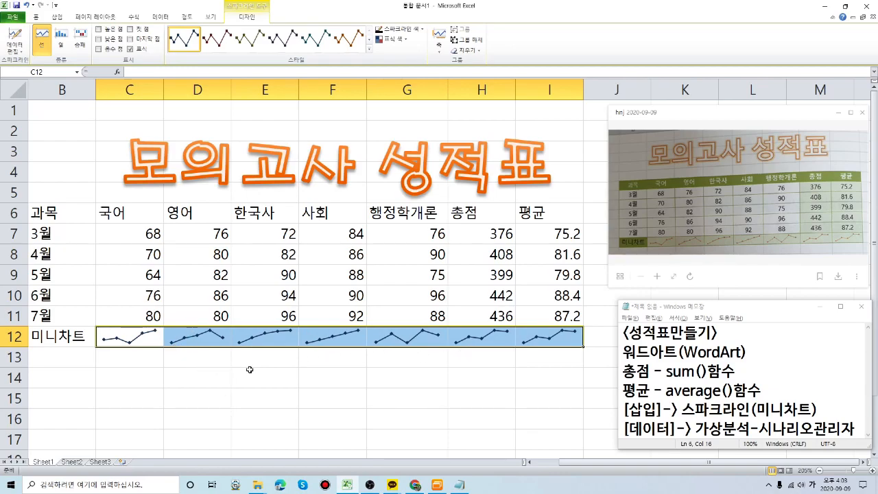
pyautogui.moveTo(590, 462)
pyautogui.mouseDown()
pyautogui.moveTo(564, 462)
pyautogui.moveTo(583, 465)
pyautogui.mouseUp()
pyautogui.moveTo(613, 469); pyautogui.dragTo(584, 466)
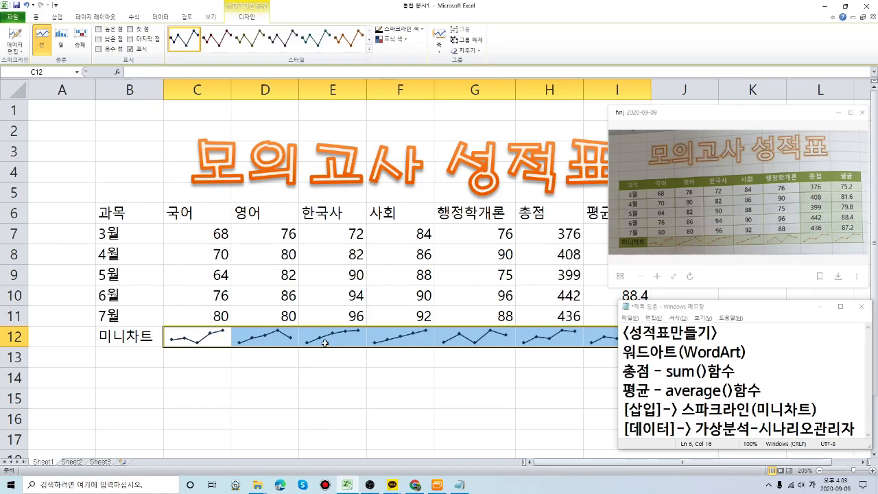
pyautogui.scroll(-2, 453, 412)
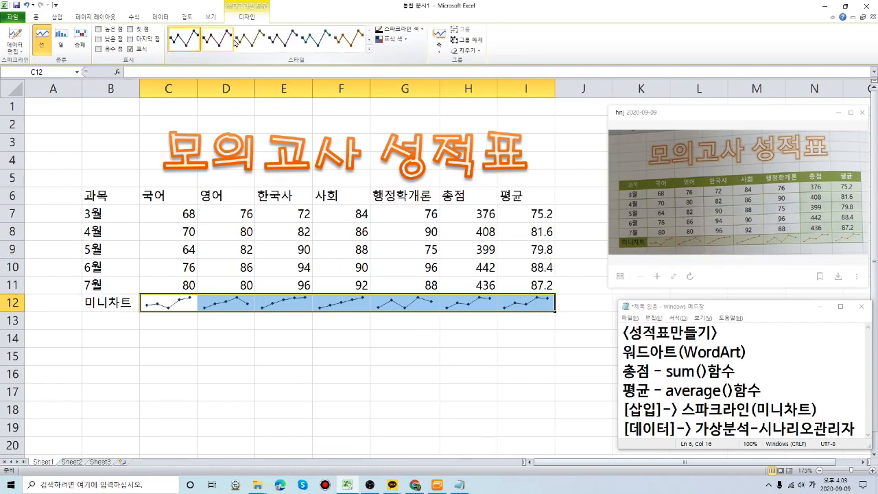
# Try several preset sparkline styles on C12:I12: one with teal lines, one with magenta markers, and the orange-brown one
pyautogui.click(369, 50)
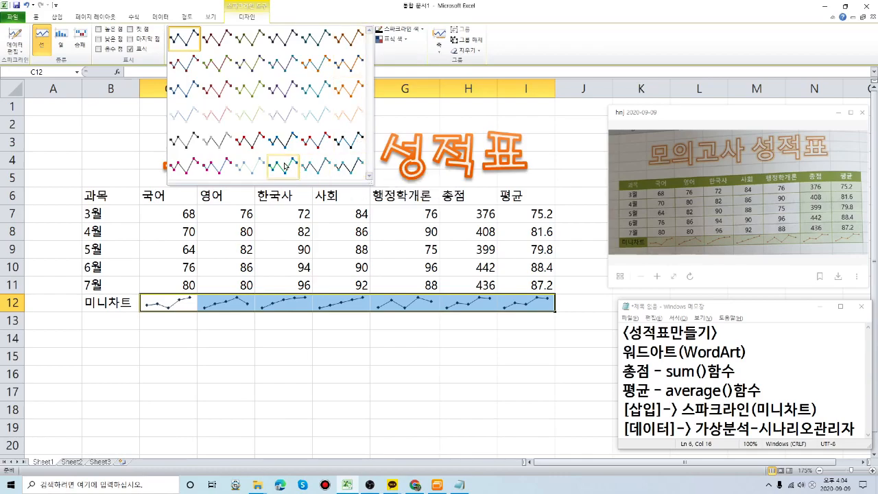
pyautogui.click(285, 166)
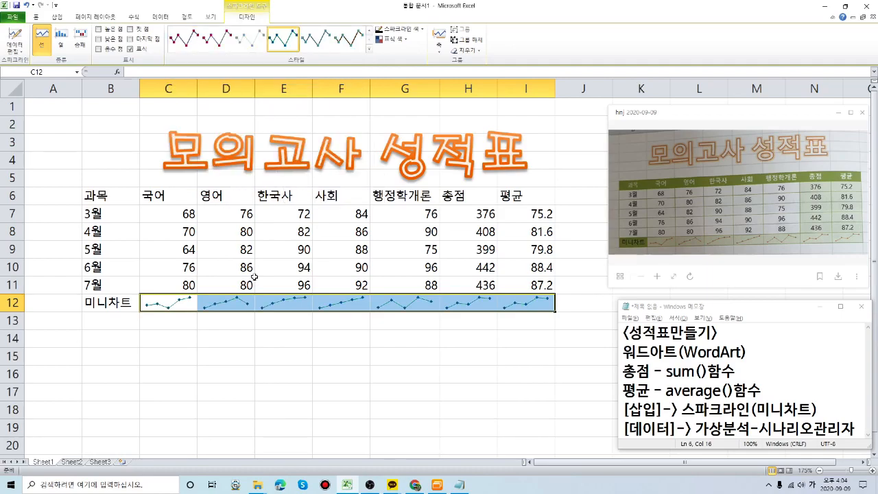
pyautogui.click(369, 50)
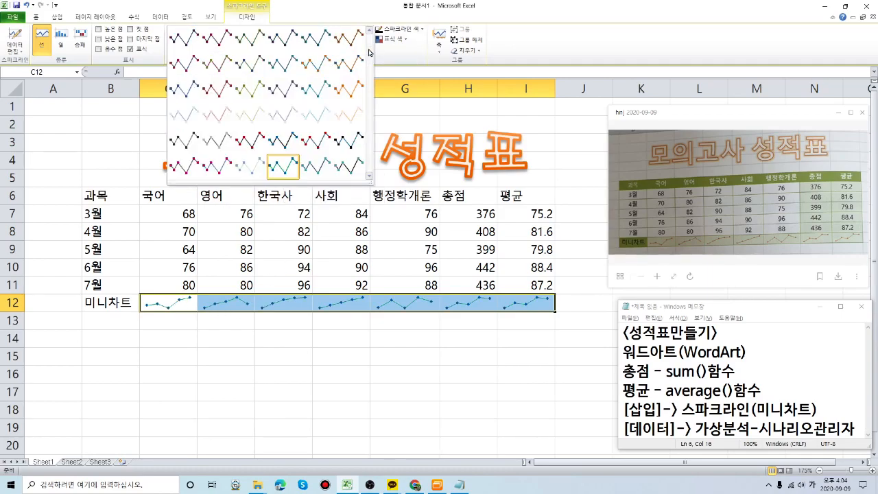
pyautogui.click(190, 169)
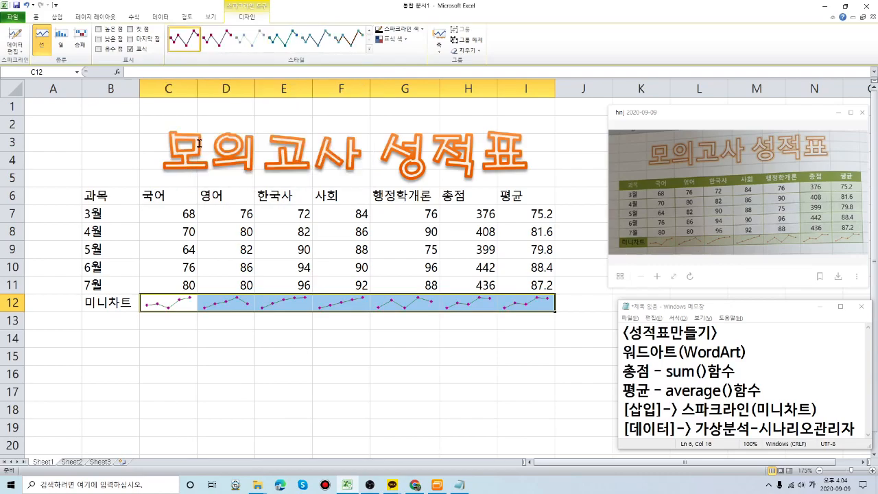
pyautogui.click(369, 49)
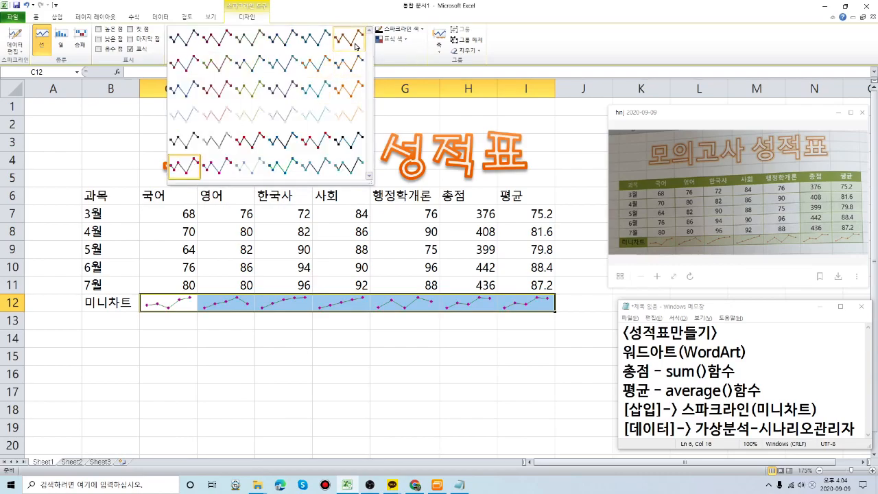
pyautogui.click(348, 45)
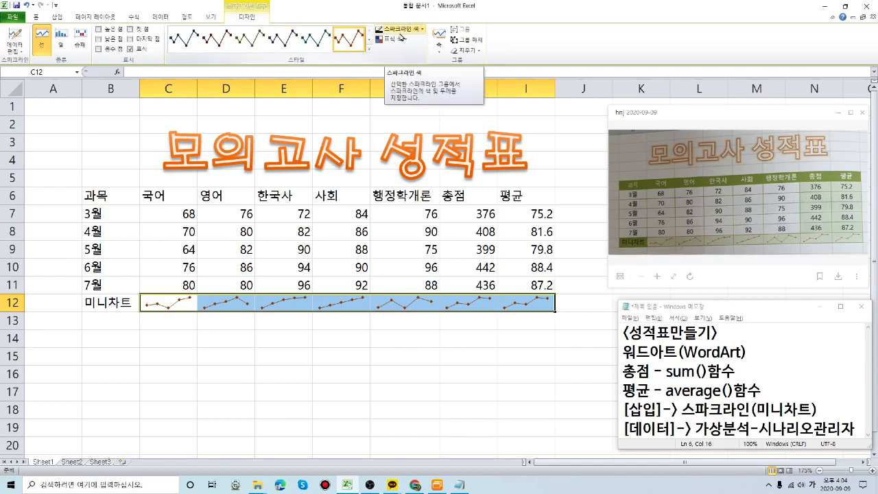
# Clear the selected sparklines (선택한 스파크라인 지우기) from C12:I12 in the 미니차트 row
pyautogui.click(479, 51)
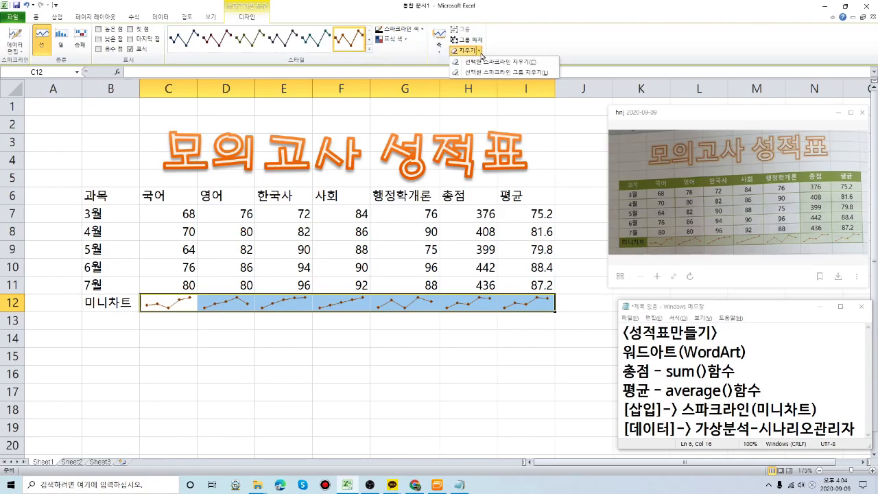
pyautogui.press('ctrl')
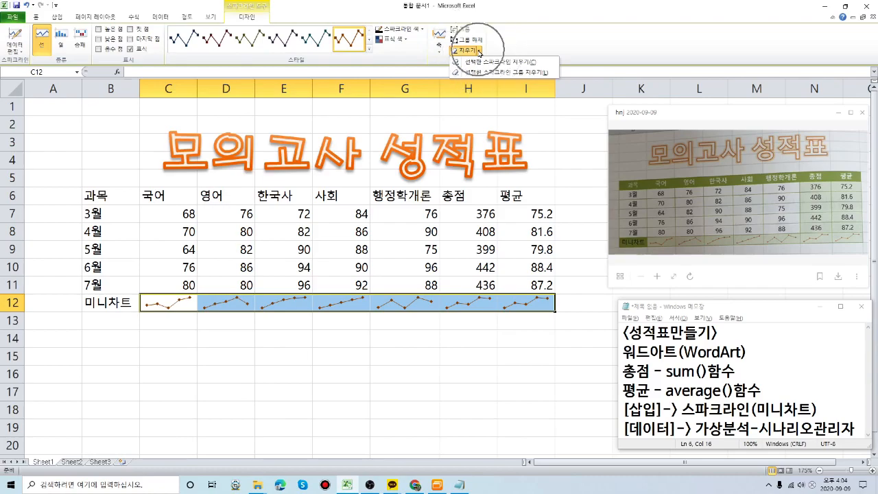
pyautogui.press('ctrl')
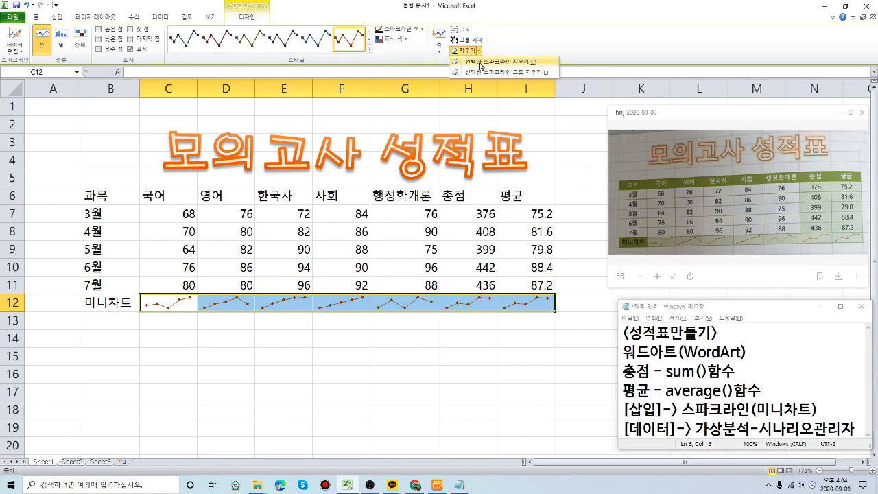
pyautogui.click(484, 65)
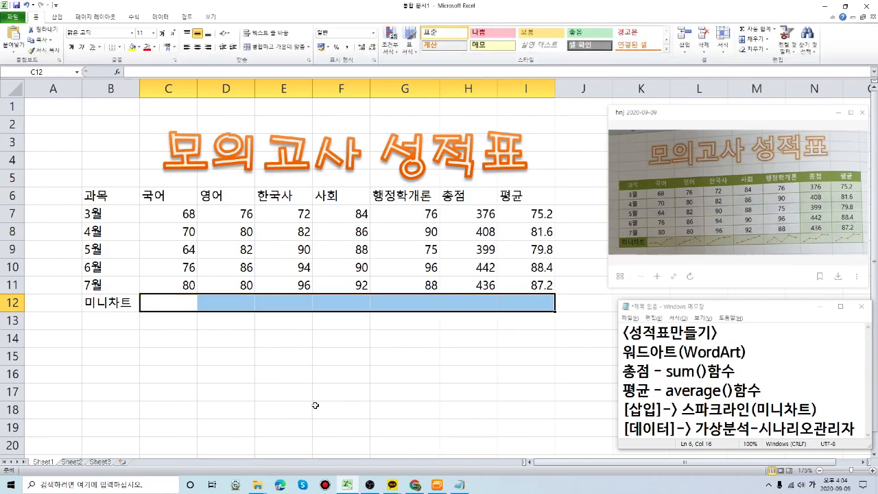
pyautogui.click(195, 356)
# Insert a line sparkline at location C12 again, with the 국어 scores in C7:C11 as its data range
pyautogui.click(171, 301)
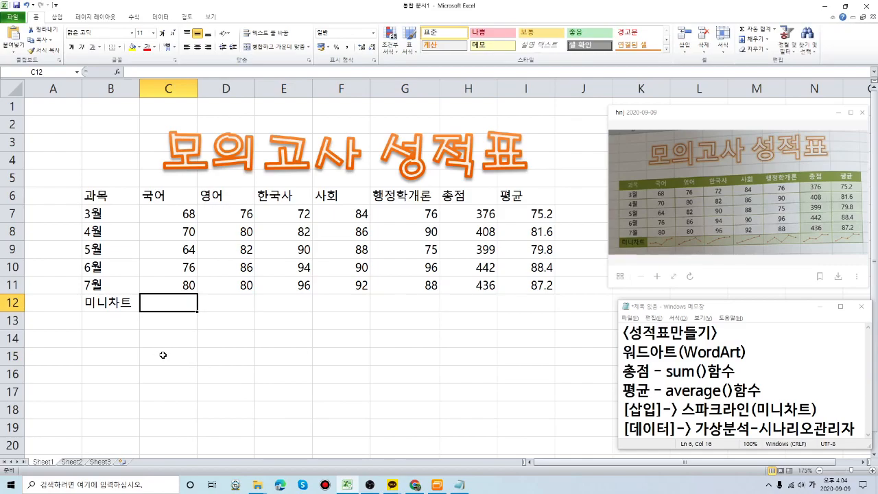
pyautogui.click(289, 353)
pyautogui.click(177, 302)
pyautogui.press('ctrl')
pyautogui.press('ctrl')
pyautogui.press('ctrl')
pyautogui.press('ctrl')
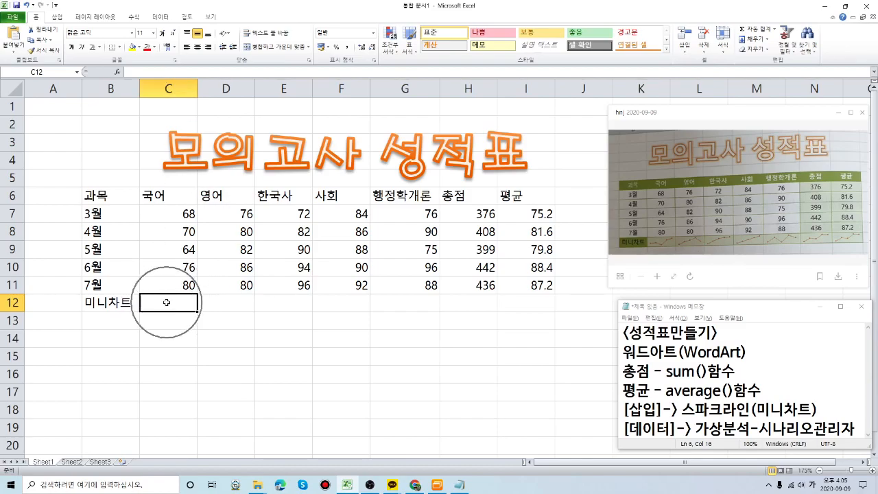
pyautogui.press('ctrl')
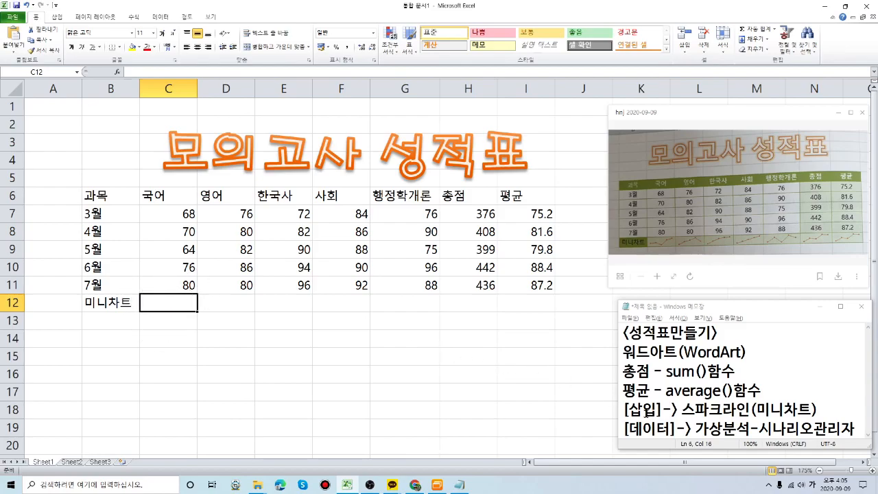
pyautogui.press('ctrl')
pyautogui.press('ctrl')
pyautogui.click(57, 17)
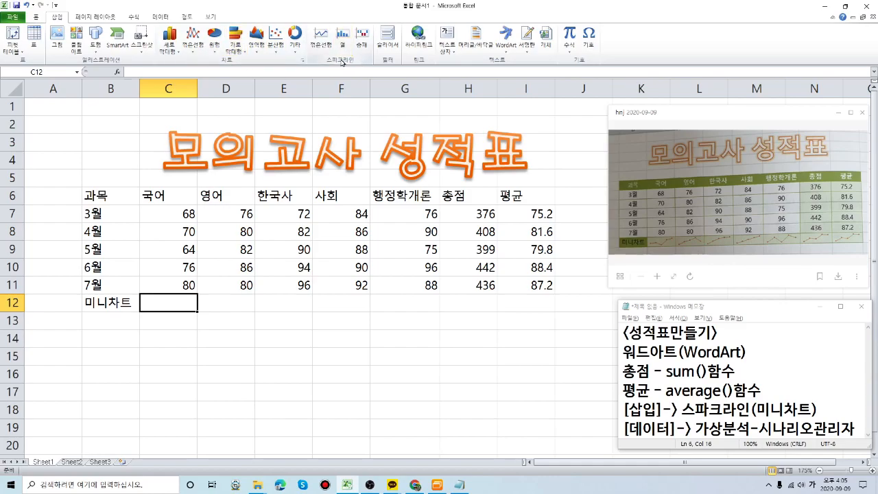
pyautogui.click(320, 37)
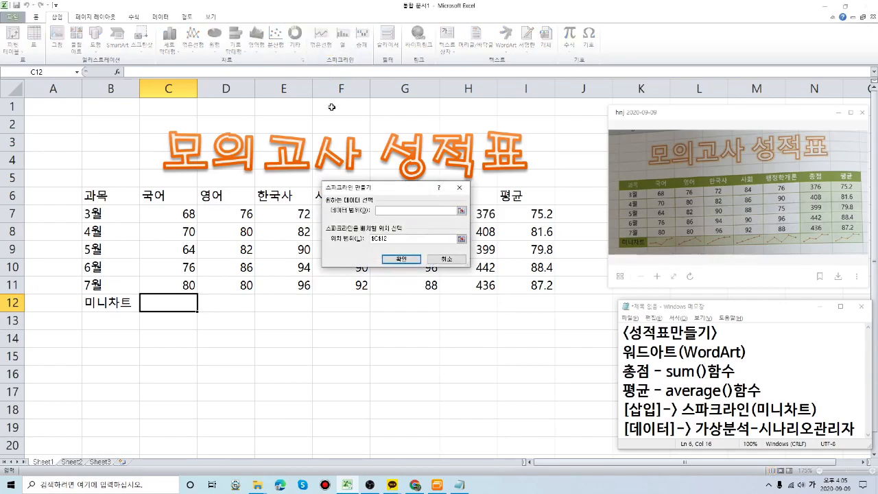
pyautogui.click(352, 207)
pyautogui.moveTo(171, 214); pyautogui.dragTo(169, 288)
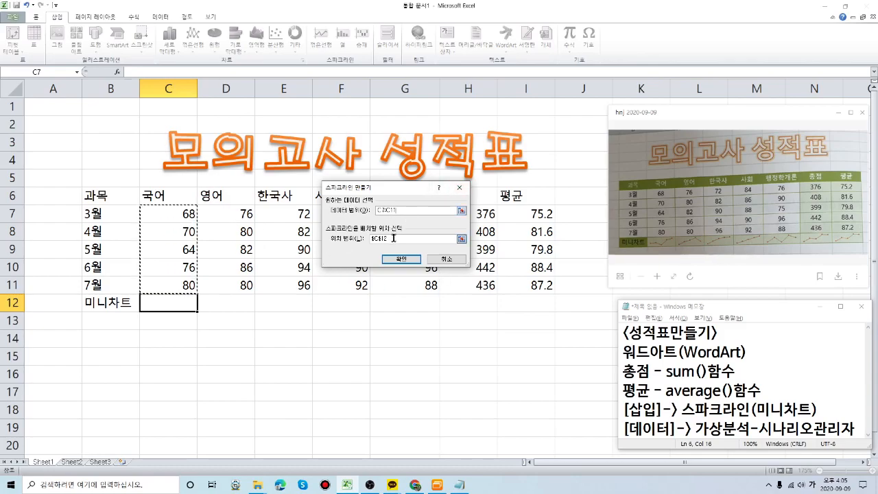
pyautogui.click(148, 299)
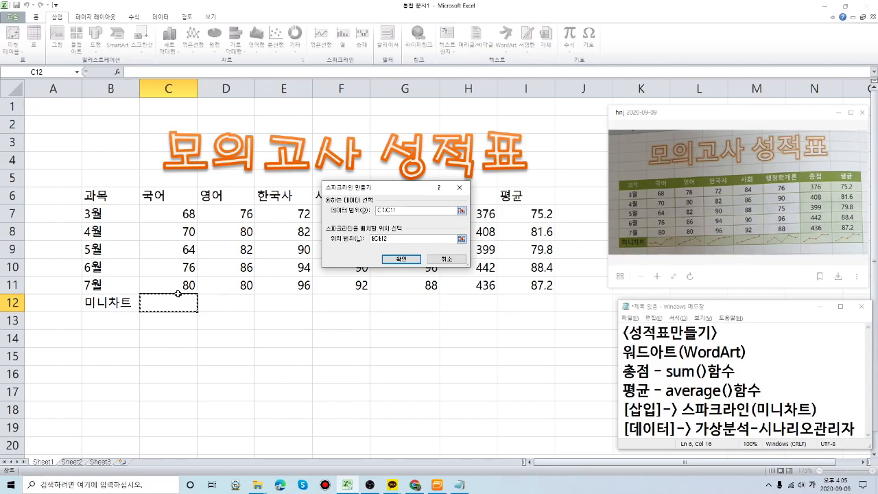
pyautogui.click(401, 259)
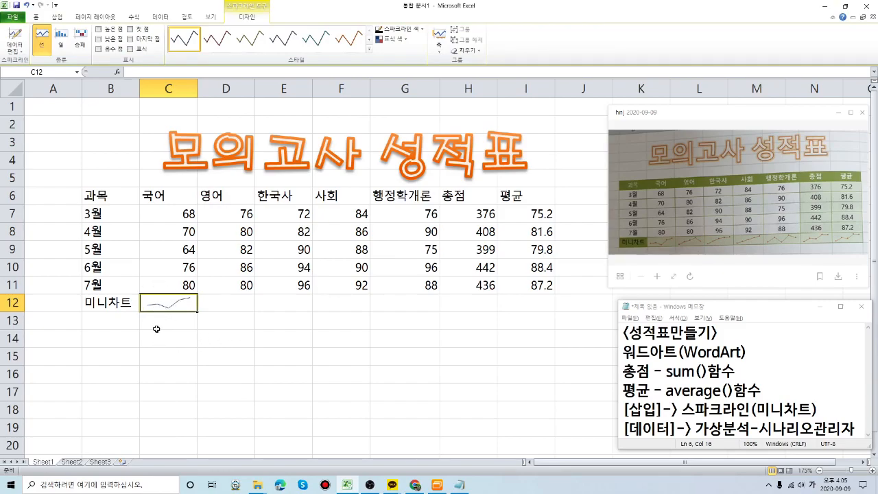
# Fill the 국어 sparkline from C12 across to I12 and show the data point markers (표식) on all of them
pyautogui.click(196, 312)
pyautogui.moveTo(197, 312); pyautogui.dragTo(549, 310)
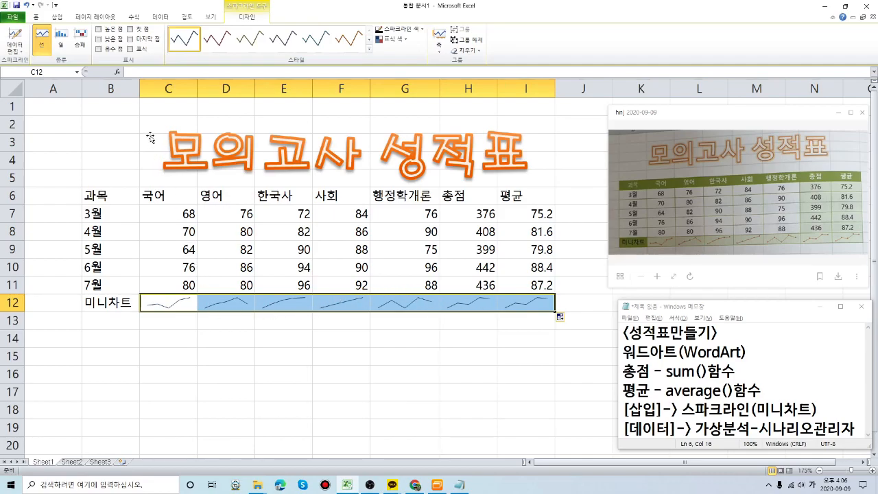
pyautogui.press('ctrl')
pyautogui.press('ctrl')
pyautogui.press('ctrl')
pyautogui.click(131, 51)
# Examine the sparklines in the 미니차트 row against the monthly scores, totals and averages above them
pyautogui.moveTo(204, 216); pyautogui.dragTo(422, 268)
pyautogui.click(423, 268)
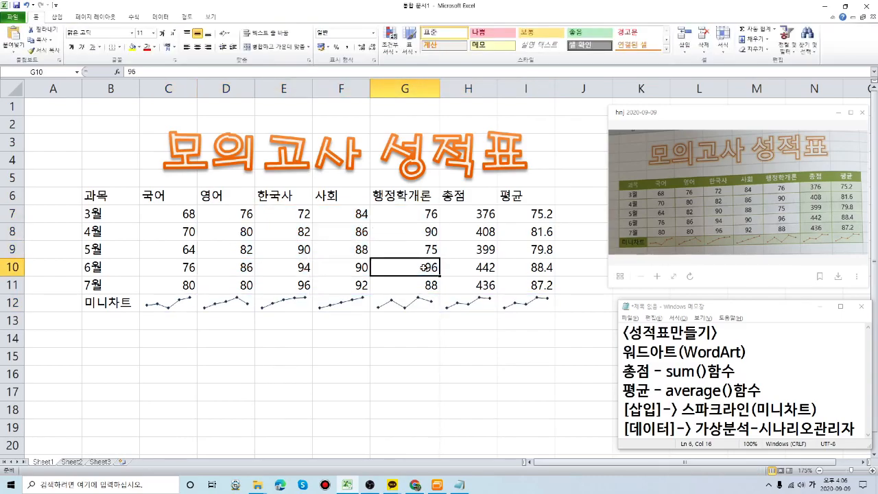
pyautogui.moveTo(167, 305); pyautogui.dragTo(526, 306)
pyautogui.click(361, 340)
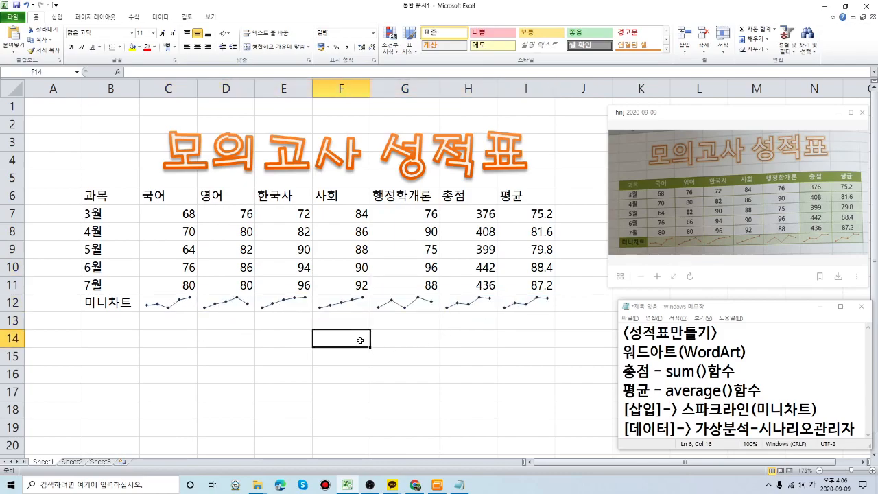
pyautogui.click(263, 326)
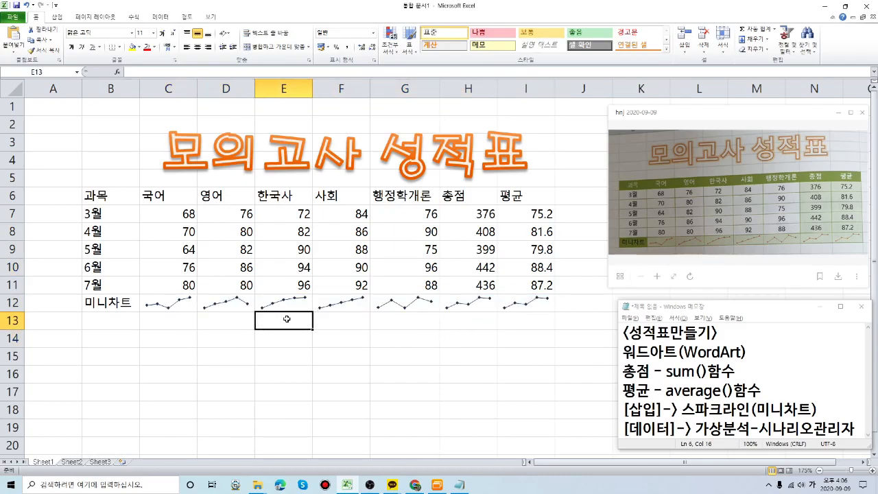
pyautogui.click(308, 302)
pyautogui.click(350, 303)
pyautogui.click(382, 334)
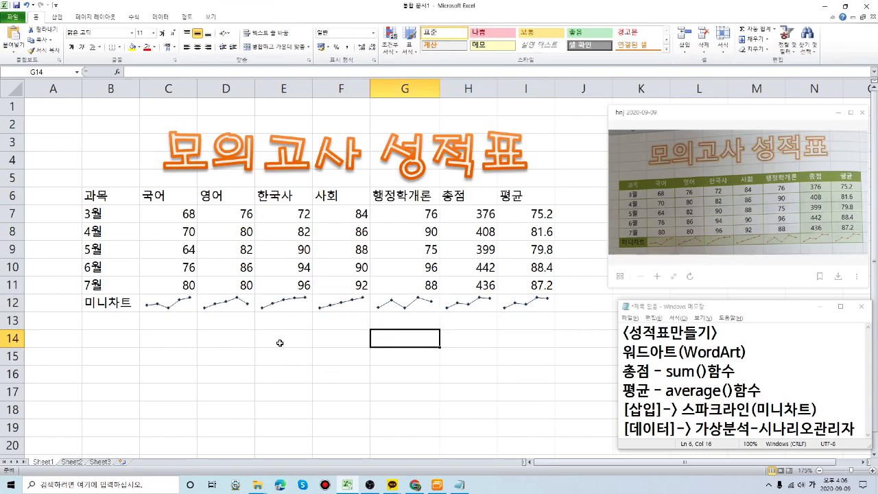
pyautogui.click(237, 343)
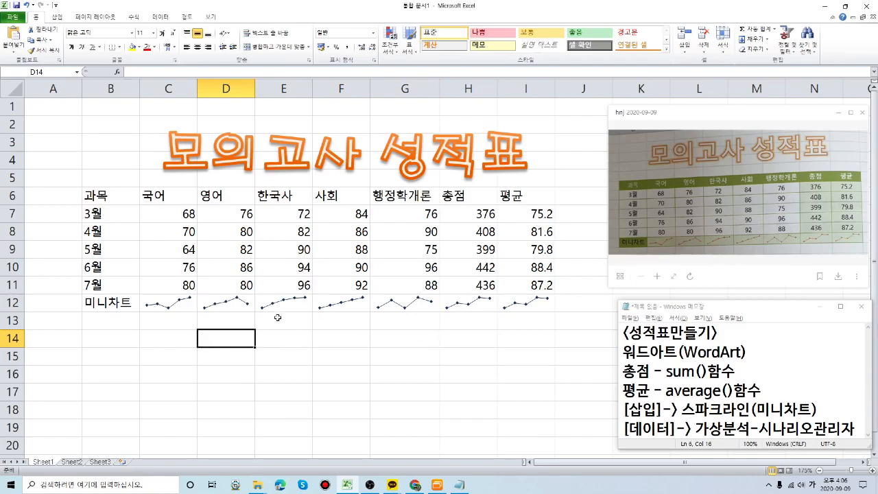
pyautogui.click(472, 306)
pyautogui.click(528, 306)
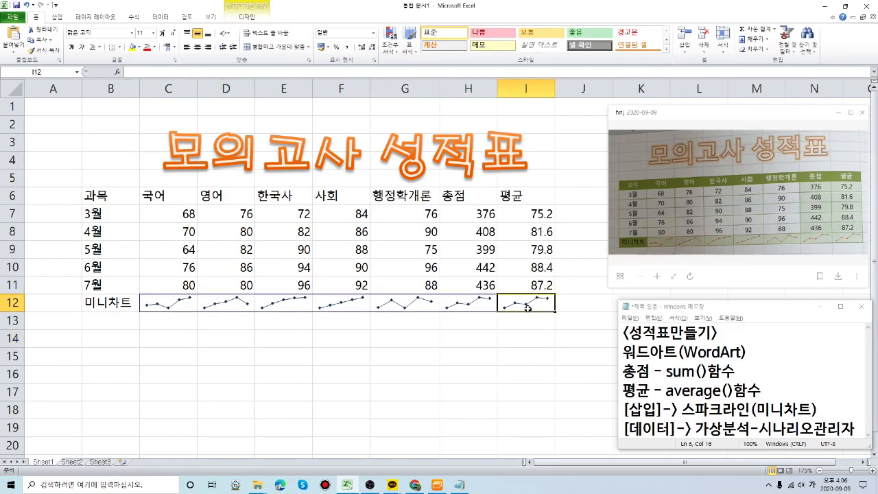
pyautogui.click(486, 328)
pyautogui.click(514, 327)
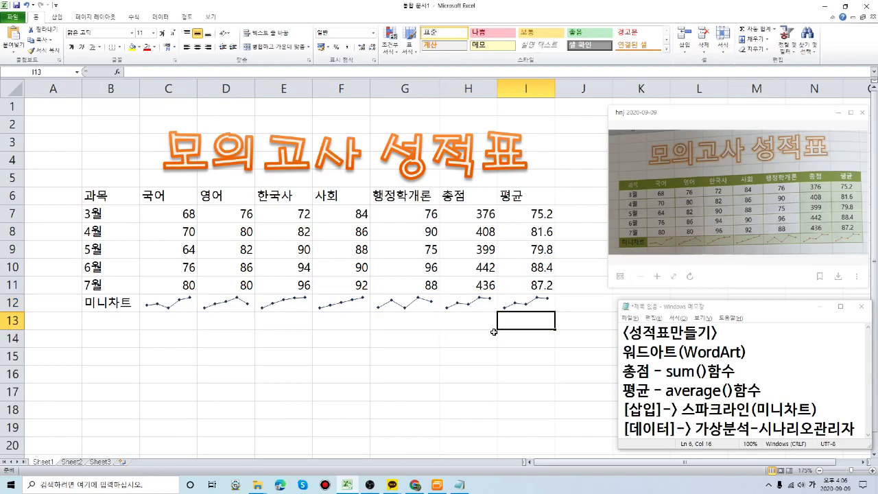
pyautogui.click(420, 263)
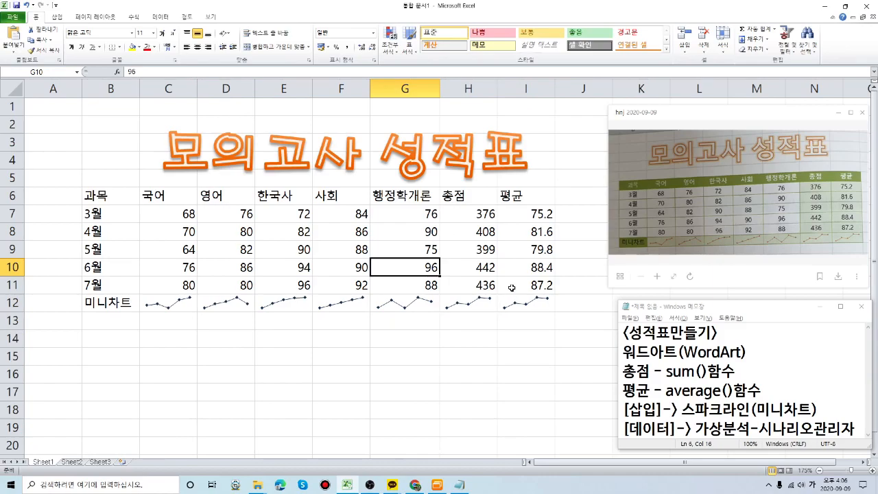
pyautogui.click(193, 235)
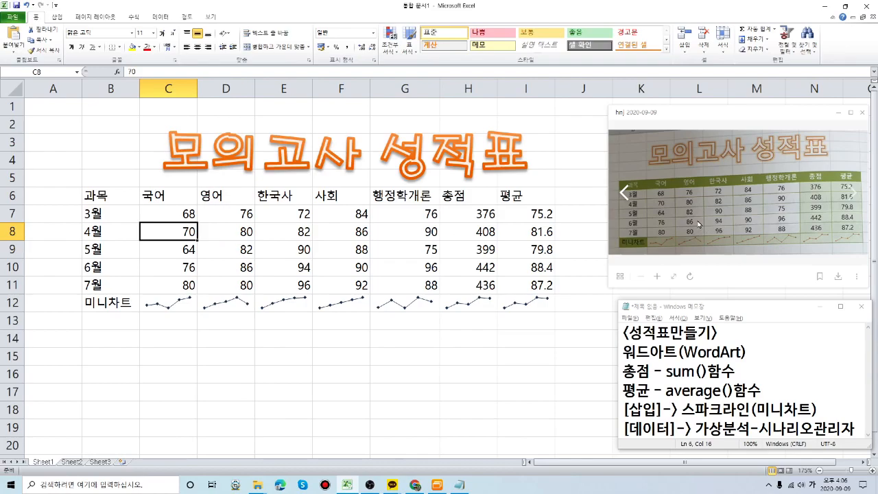
# Apply all borders (모든 테두리) to the whole grade table in B6:I12
pyautogui.click(118, 197)
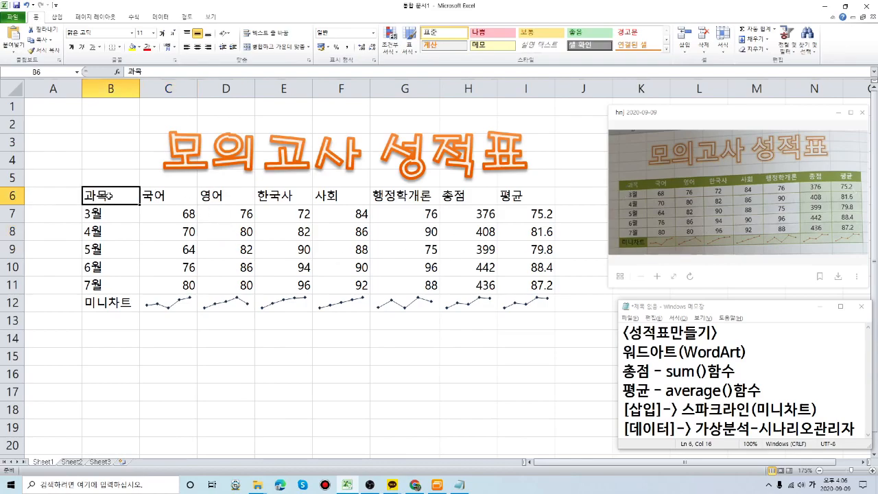
pyautogui.moveTo(110, 195); pyautogui.dragTo(517, 305)
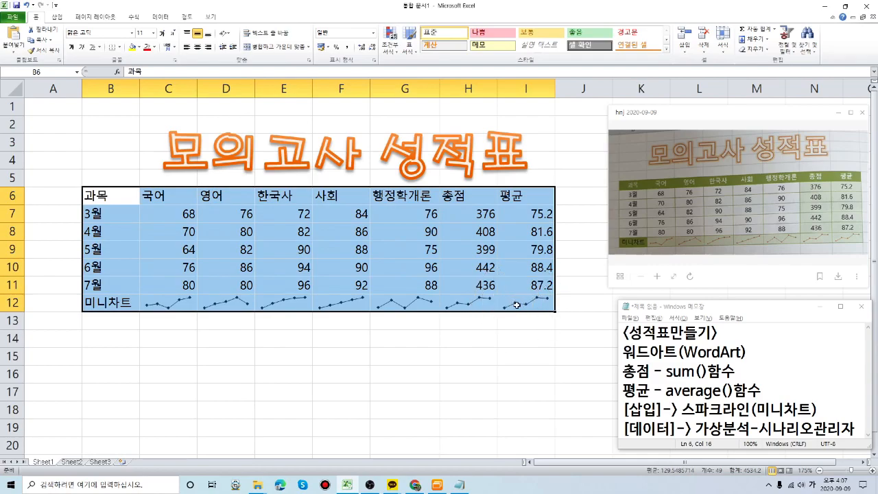
pyautogui.moveTo(99, 195); pyautogui.dragTo(534, 303)
pyautogui.click(106, 199)
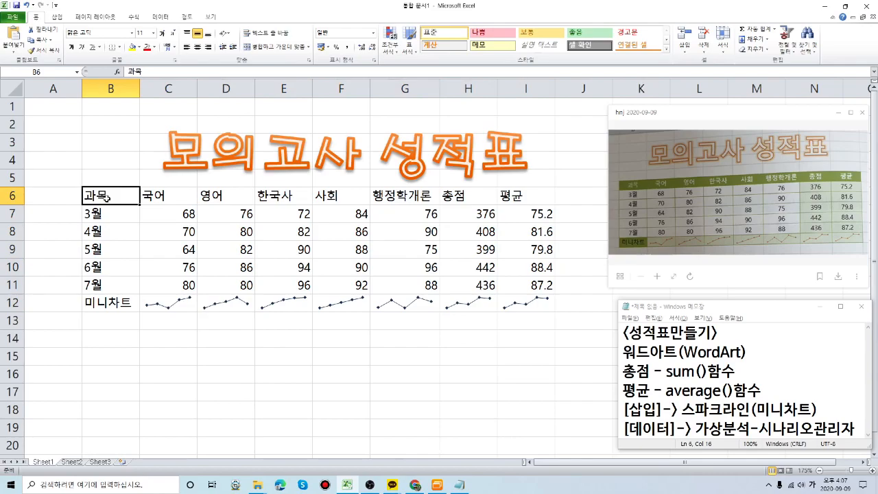
pyautogui.moveTo(107, 199); pyautogui.dragTo(534, 306)
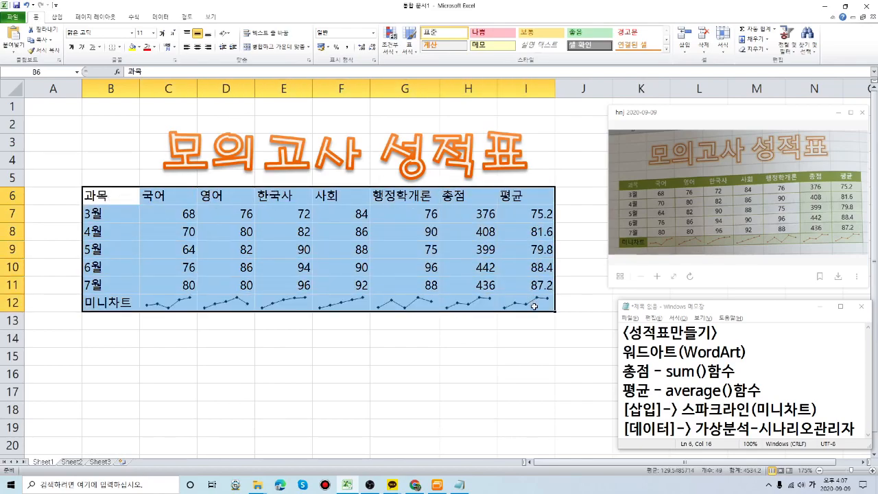
pyautogui.moveTo(105, 192); pyautogui.dragTo(519, 306)
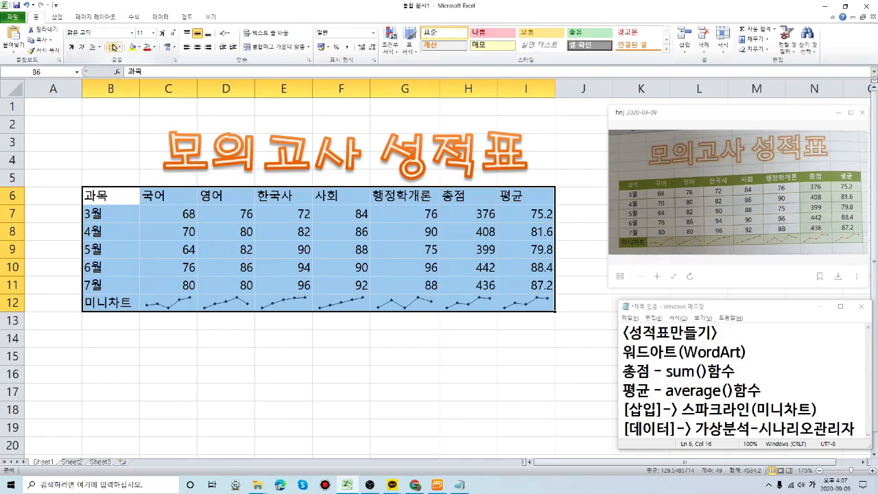
pyautogui.click(121, 48)
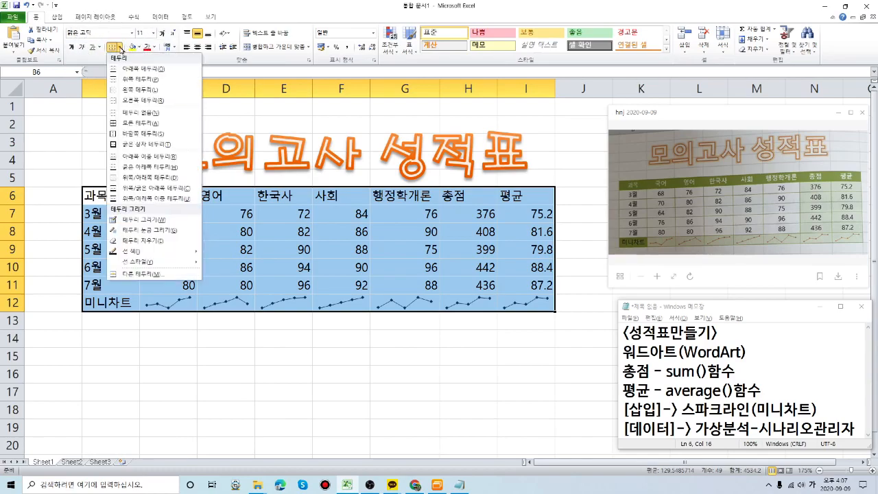
pyautogui.click(129, 123)
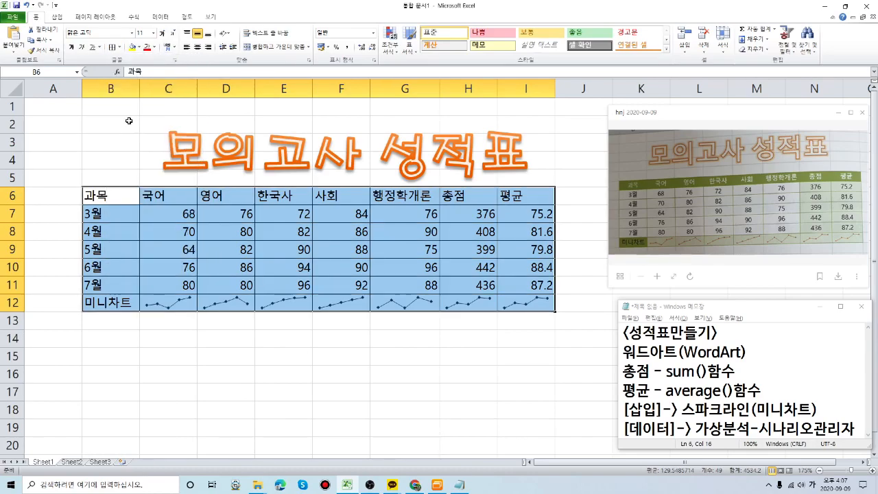
# Center the contents of the grade table B6:I12 and fill header row B6:I6 and the 미니차트 label in B12 with olive green
pyautogui.click(197, 48)
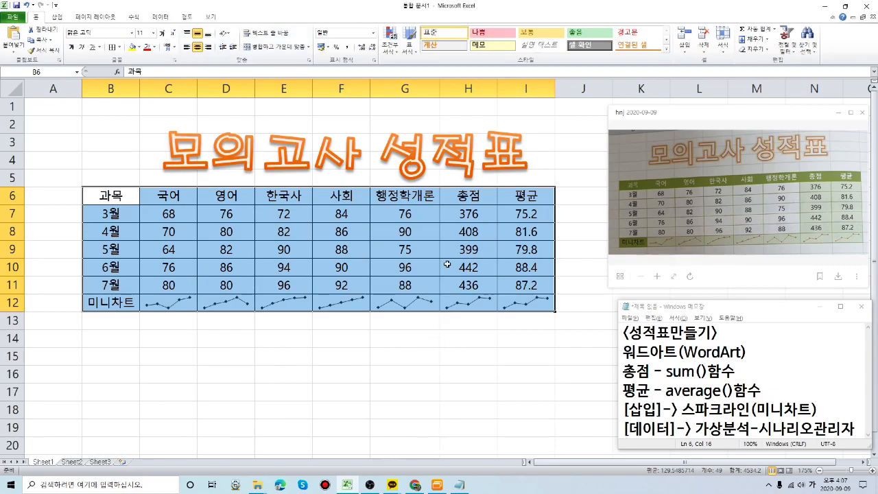
pyautogui.click(119, 196)
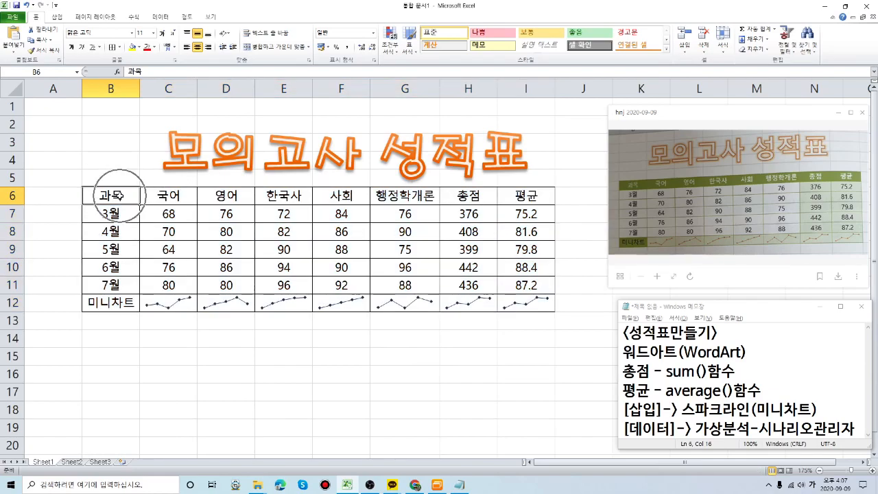
pyautogui.moveTo(125, 194); pyautogui.dragTo(539, 195)
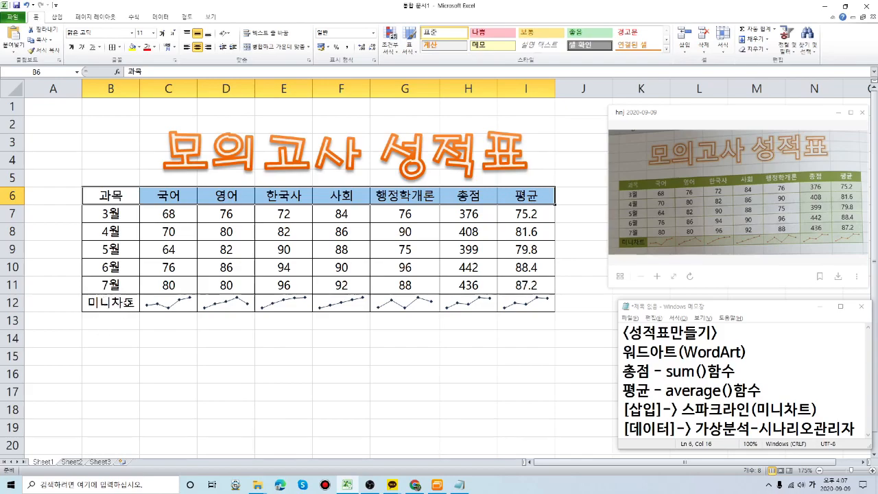
pyautogui.click(108, 306)
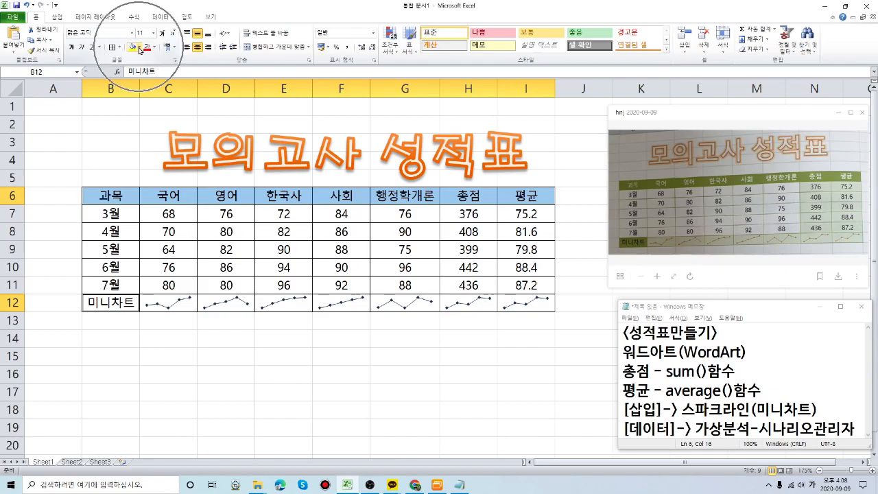
pyautogui.click(140, 50)
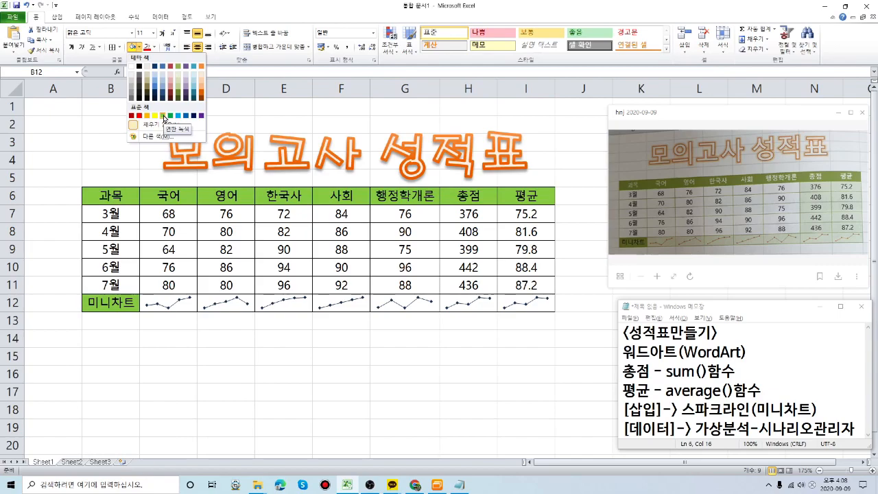
pyautogui.click(177, 81)
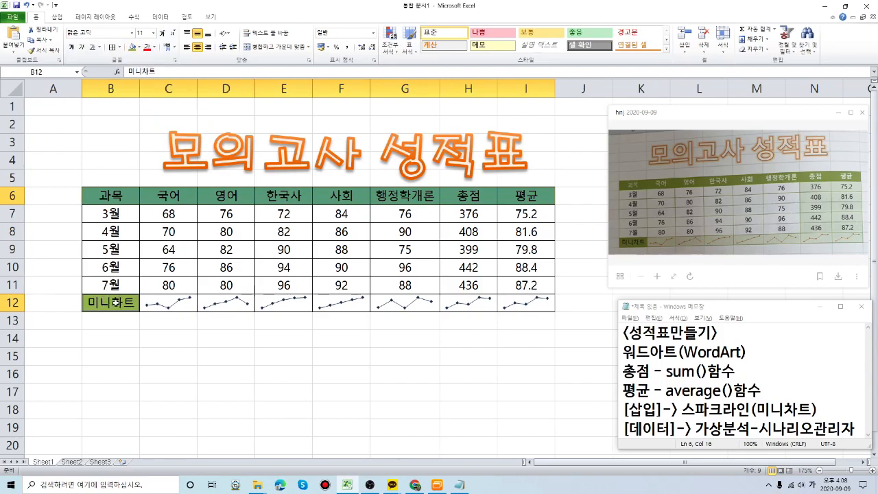
# Set the font color of the header row B6:I6 to white
pyautogui.moveTo(122, 195); pyautogui.dragTo(505, 206)
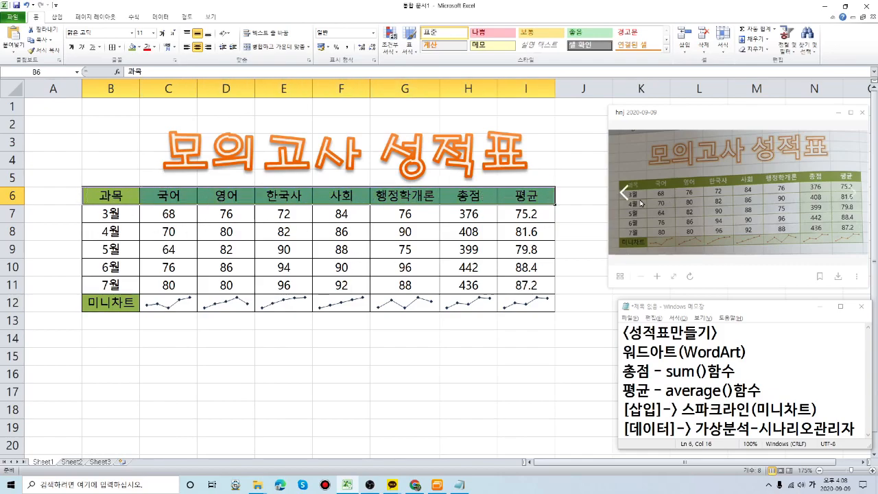
pyautogui.moveTo(120, 197); pyautogui.dragTo(521, 199)
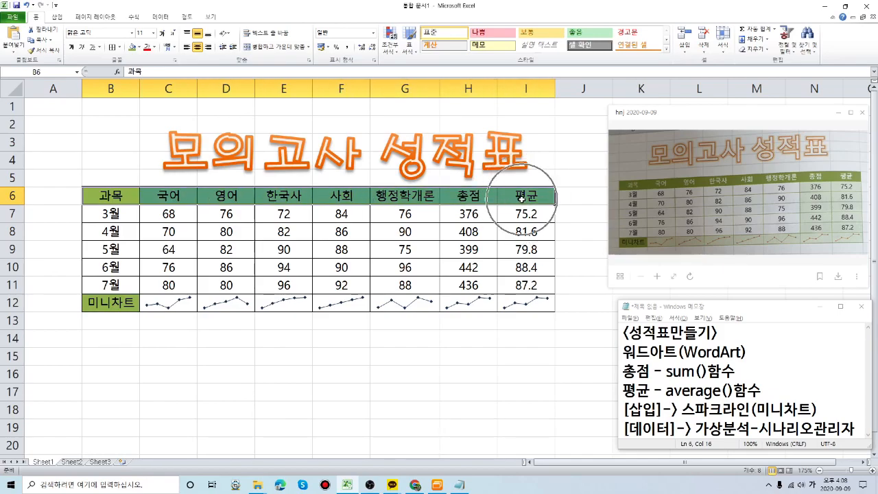
pyautogui.click(154, 48)
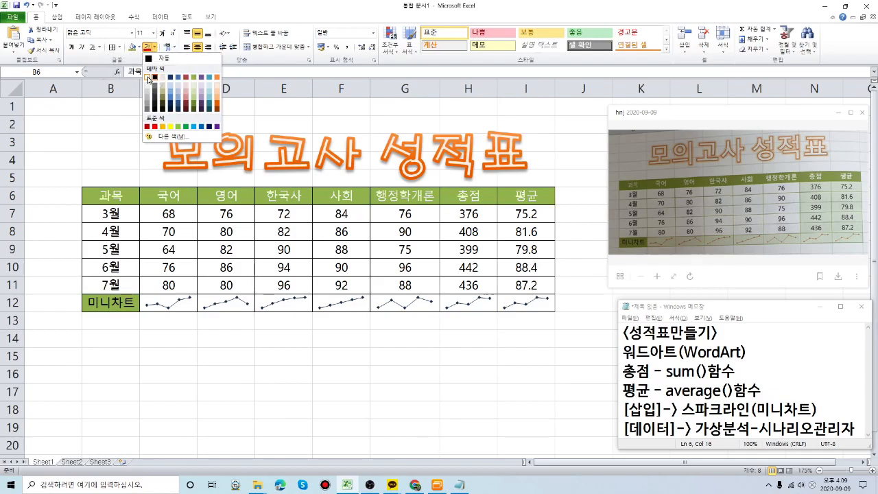
pyautogui.click(148, 79)
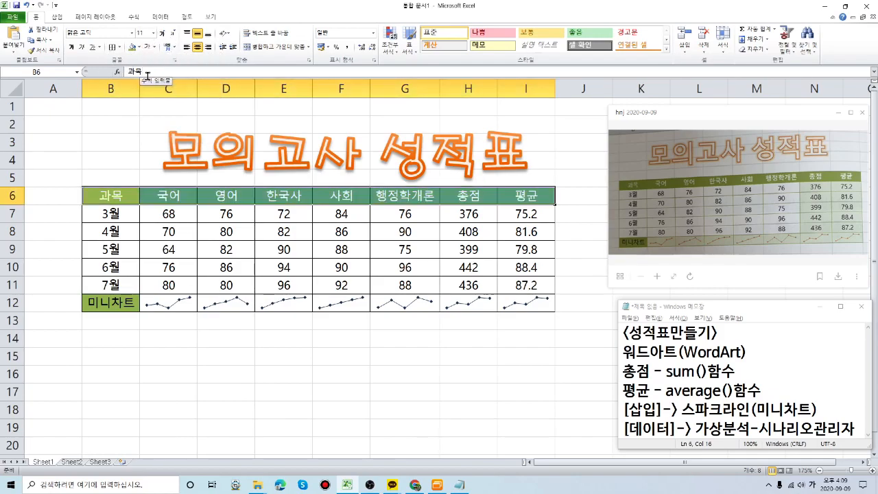
pyautogui.click(410, 376)
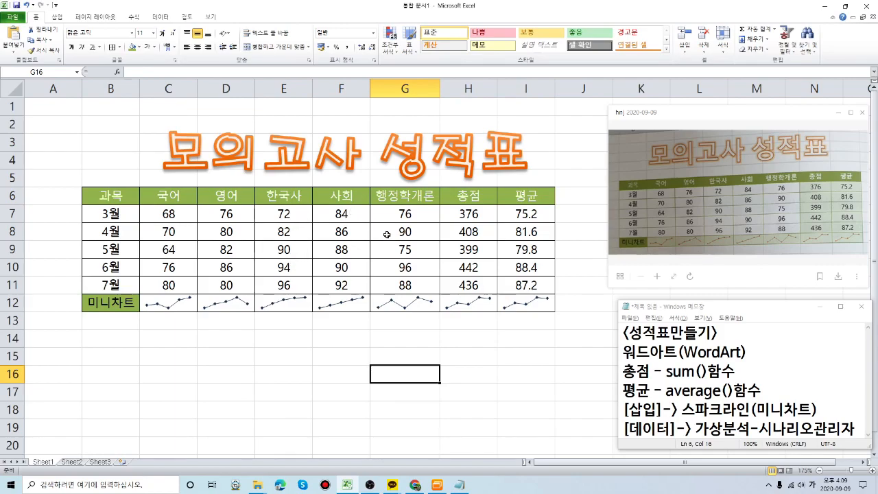
# Fill the sparkline cells C12:I12 and the 평균 scores I7:I11 with the light olive green tint
pyautogui.press('ctrl')
pyautogui.press('ctrl')
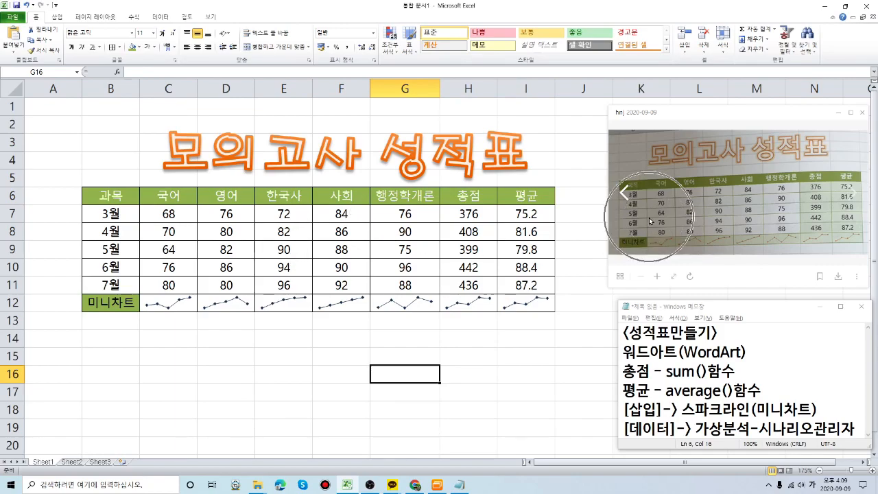
pyautogui.press('ctrl')
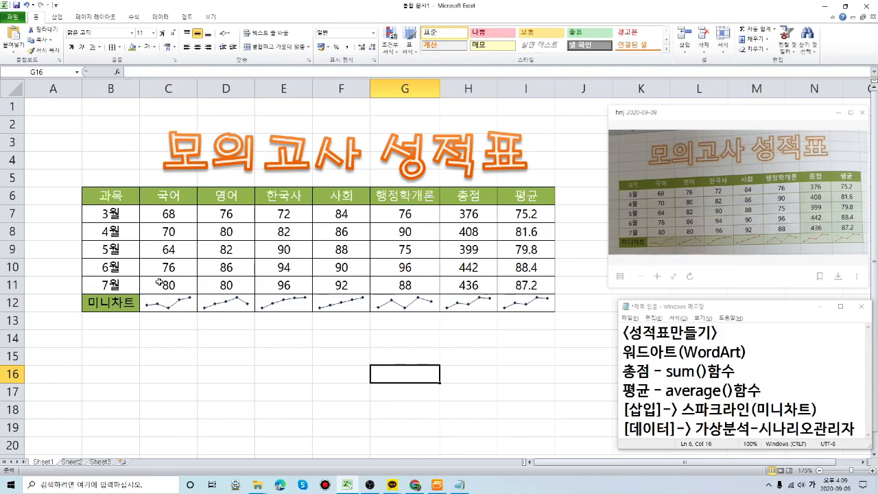
pyautogui.click(159, 304)
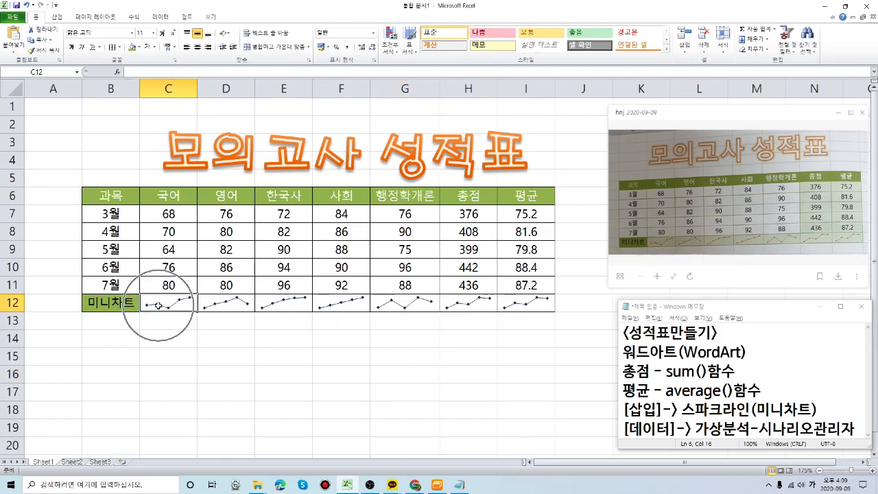
pyautogui.moveTo(159, 305); pyautogui.dragTo(523, 302)
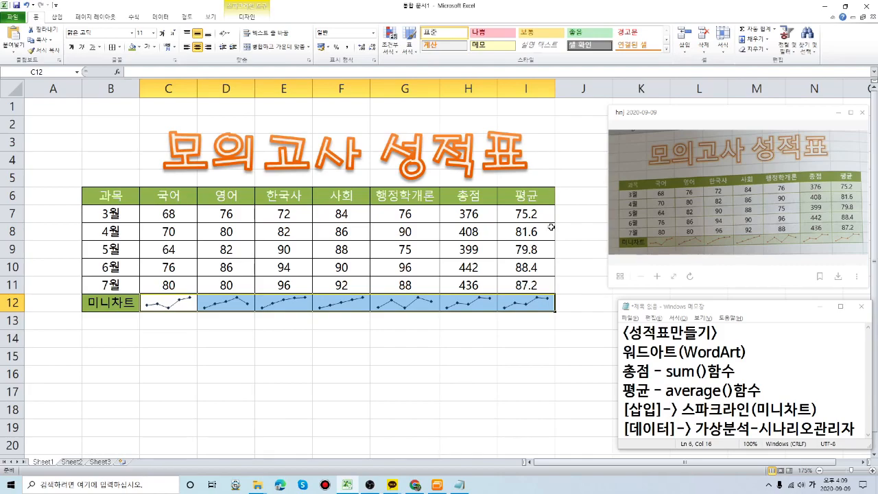
pyautogui.press('ctrl')
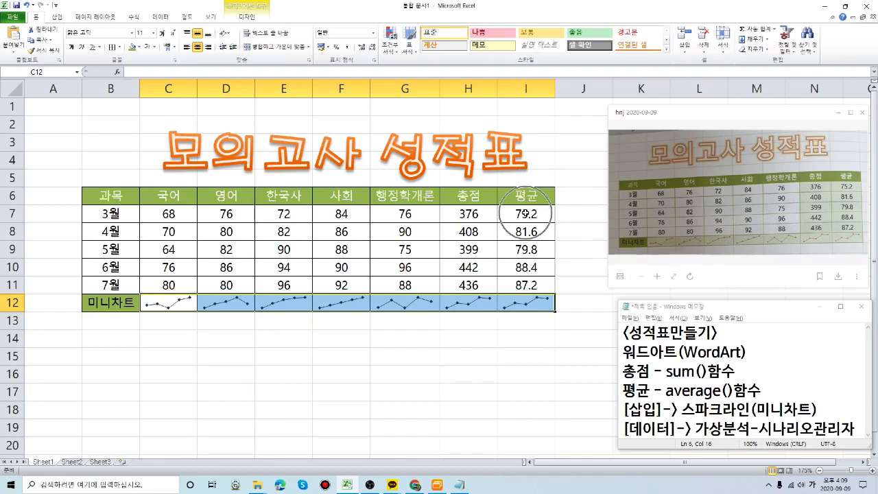
pyautogui.moveTo(525, 213); pyautogui.dragTo(534, 285)
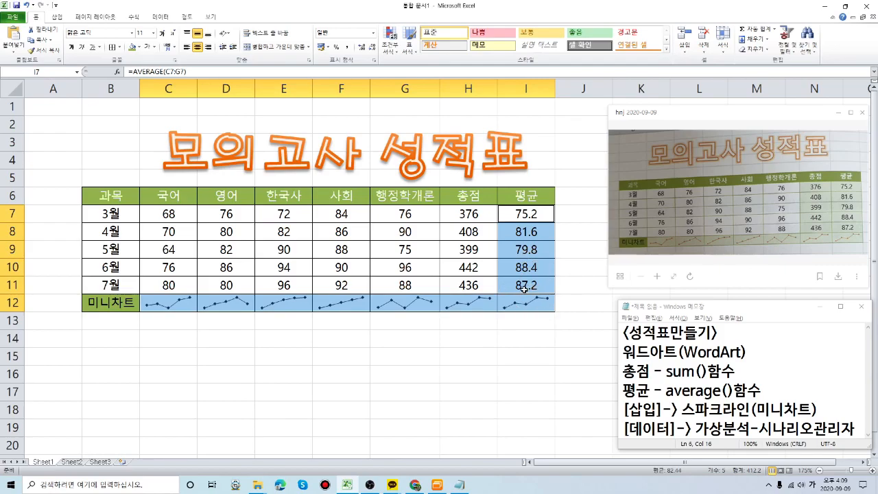
pyautogui.click(132, 48)
pyautogui.press('ctrl')
pyautogui.press('ctrl')
pyautogui.press('ctrl')
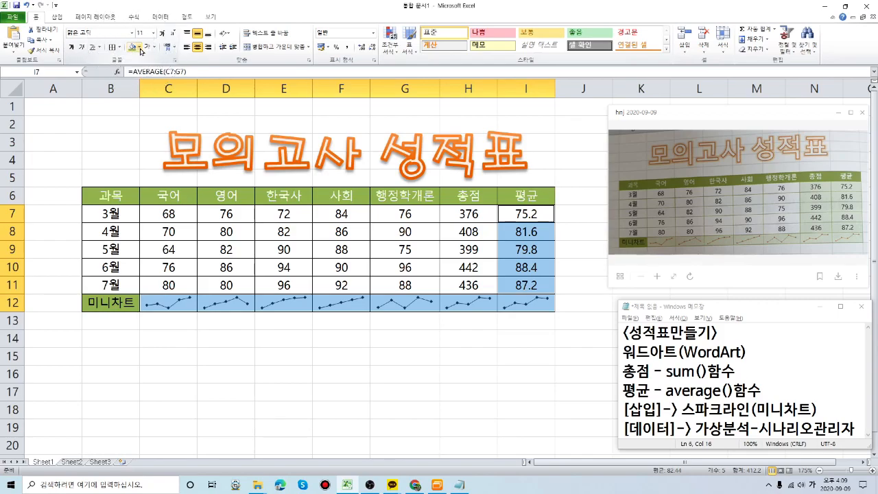
pyautogui.click(140, 47)
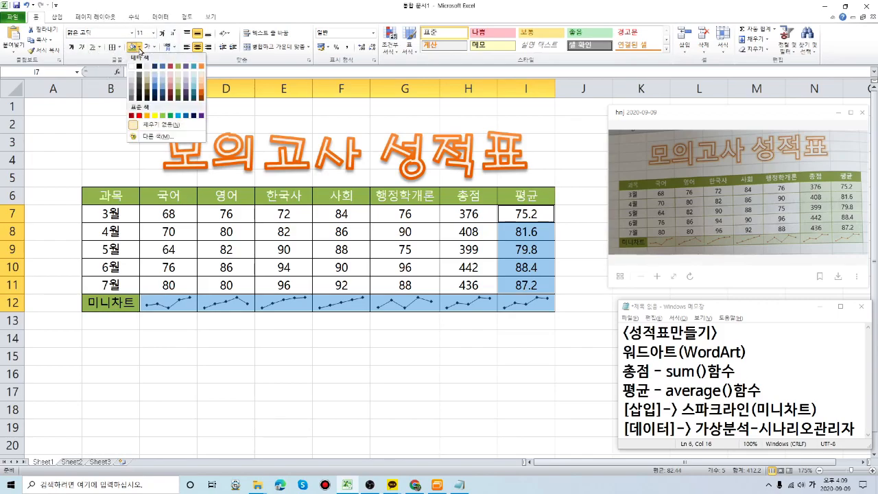
pyautogui.click(176, 77)
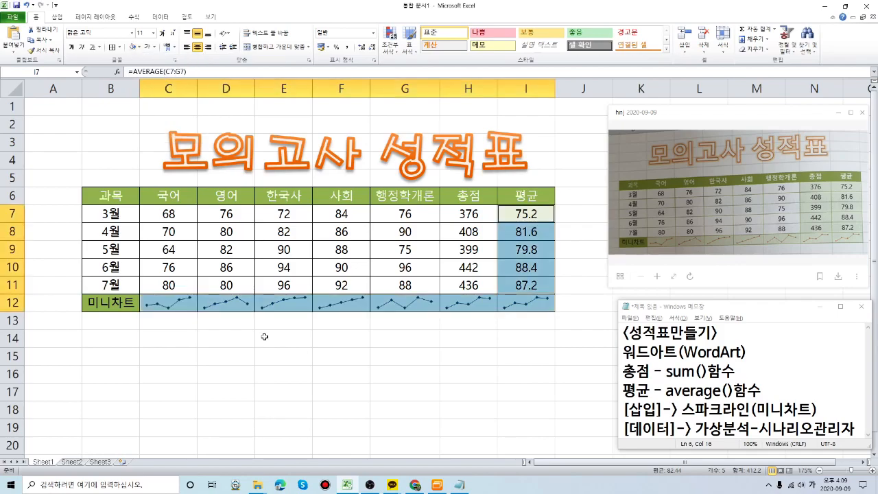